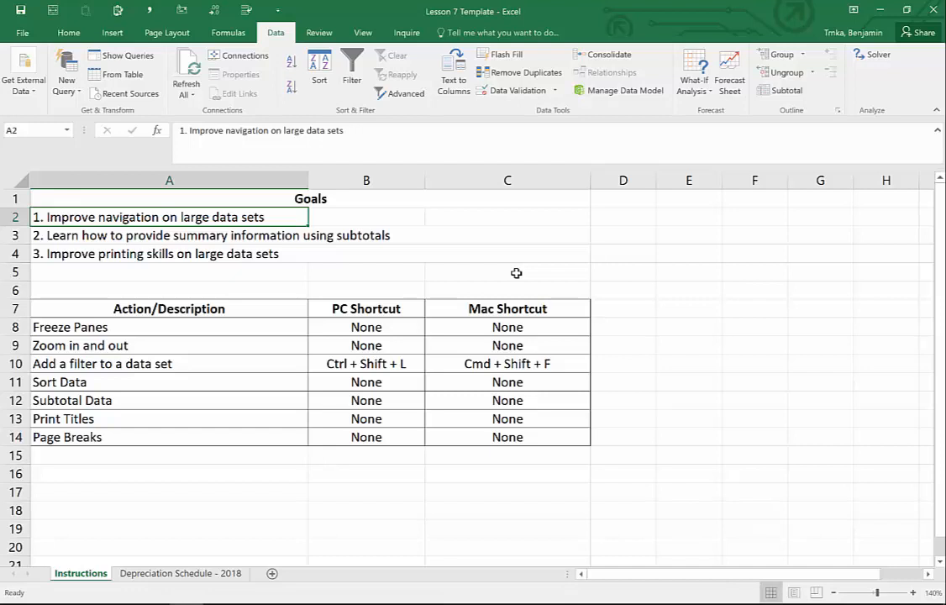
# - Review the lesson goals and the table of actions with their PC and Mac shortcuts on the Instructions sheet
pyautogui.press('Down')
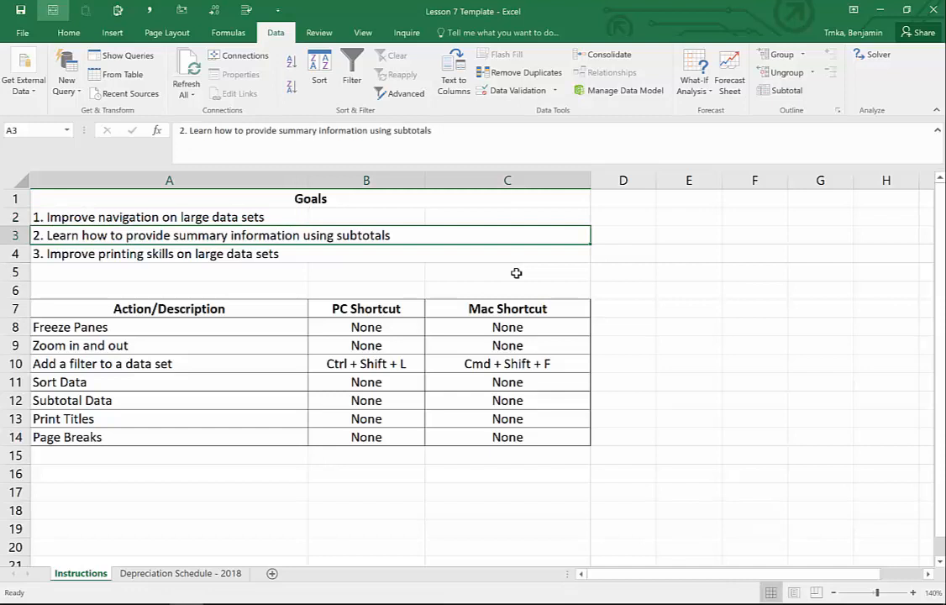
pyautogui.press('Down')
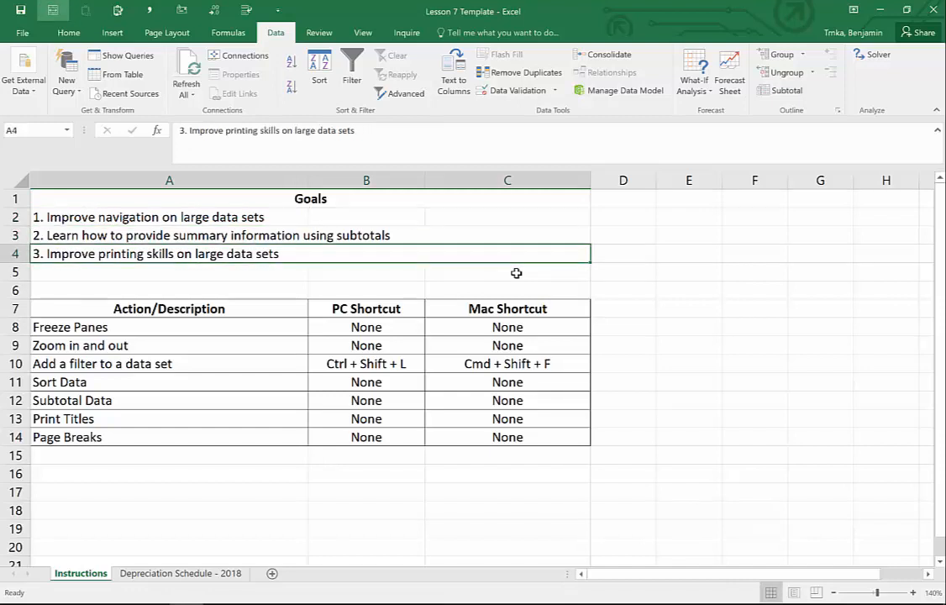
pyautogui.press('Down')
pyautogui.press('Down')
pyautogui.press('Down')
pyautogui.press('Down')
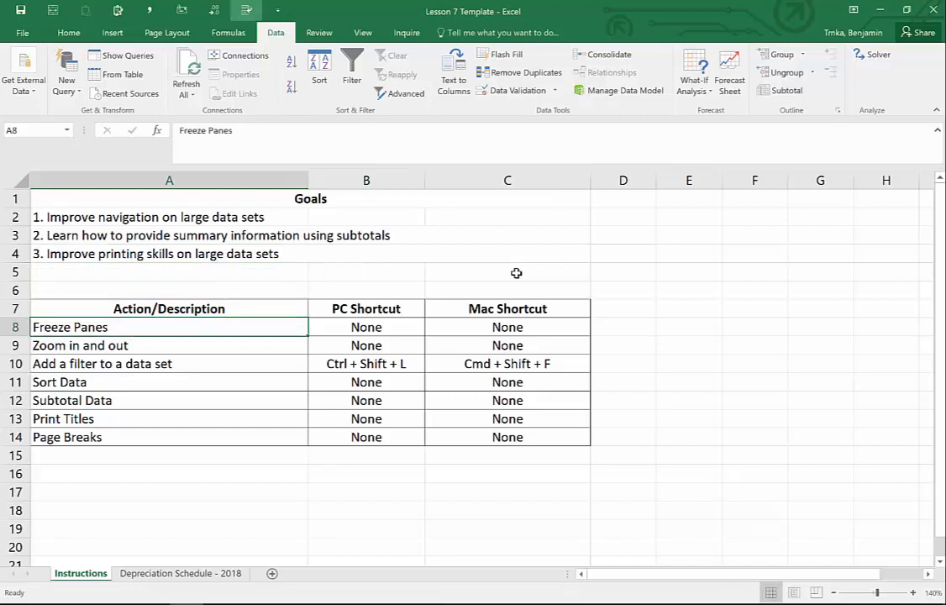
pyautogui.press('Right')
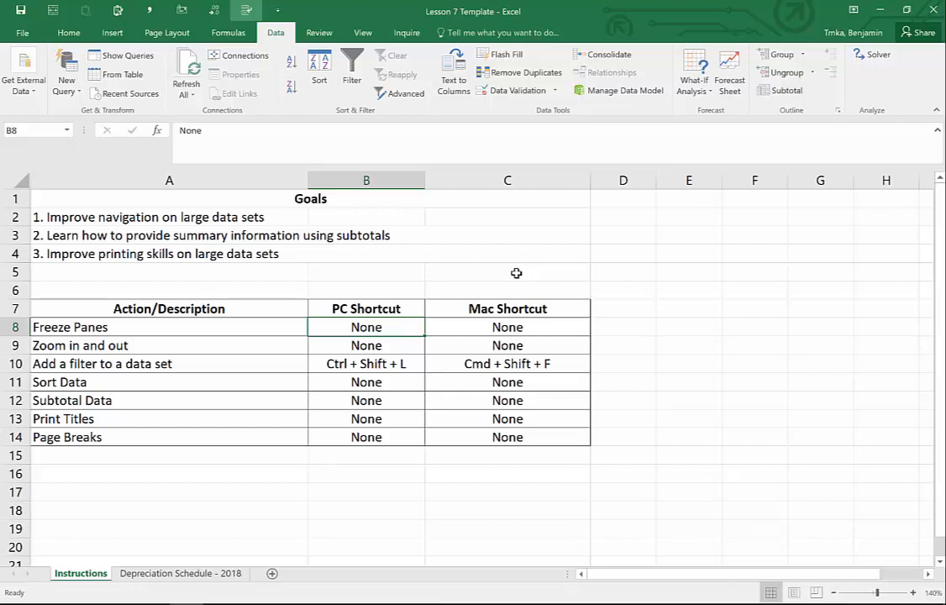
pyautogui.press('Down')
pyautogui.press('Down')
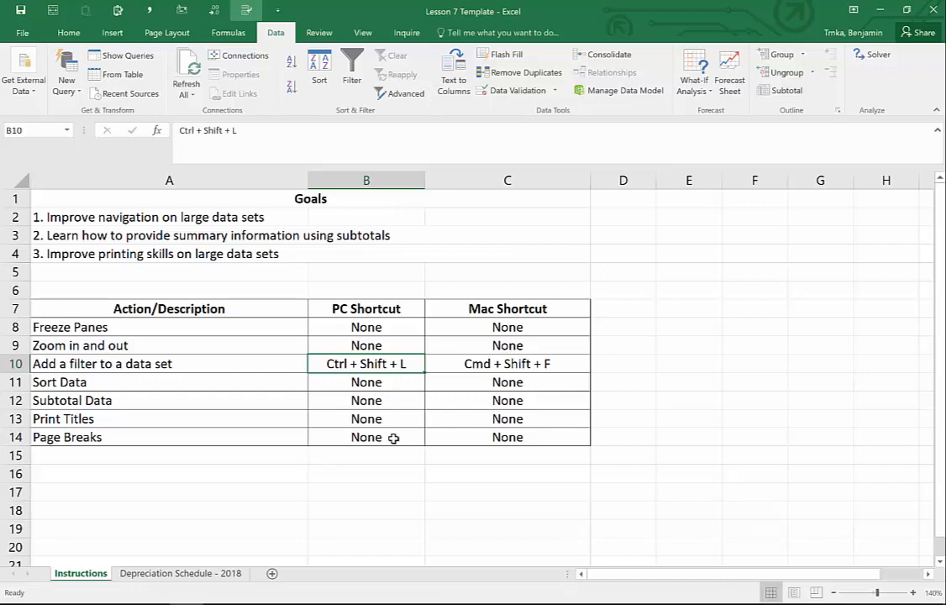
# - Open the Depreciation Schedule - 2018 sheet and look through the long list of asset records
pyautogui.click(195, 573)
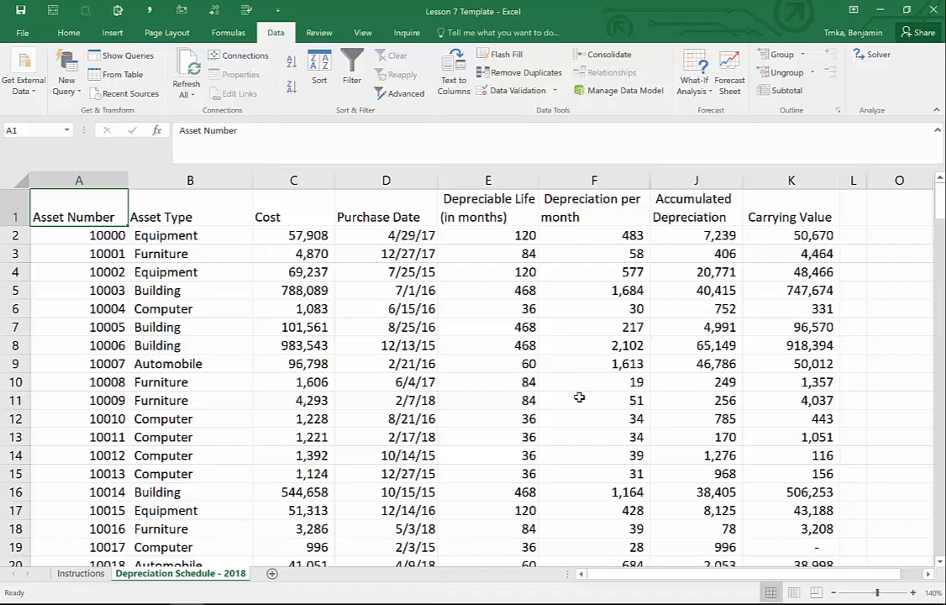
pyautogui.scroll(-1, 579, 396)
pyautogui.scroll(-20, 578, 397)
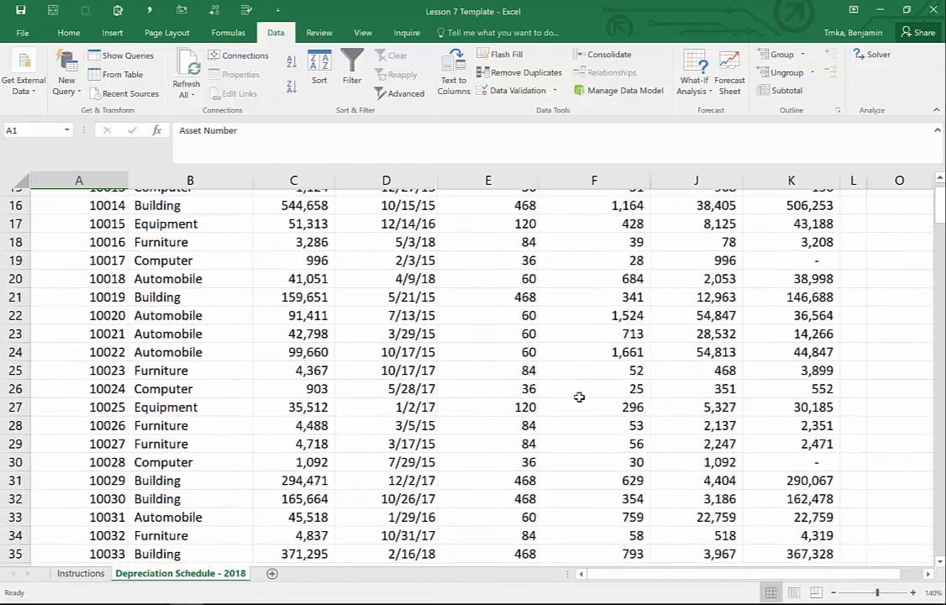
pyautogui.scroll(-20, 579, 396)
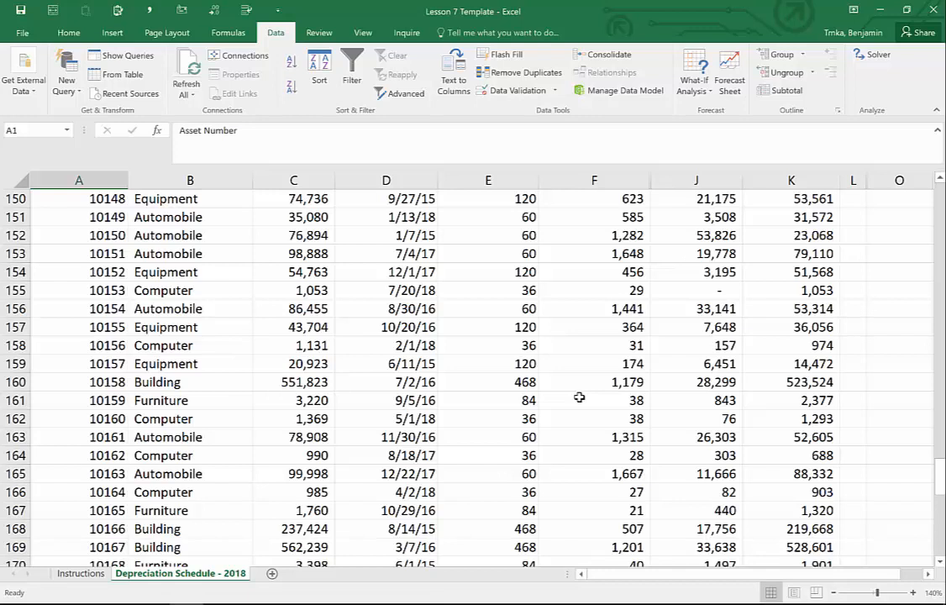
pyautogui.scroll(20, 579, 396)
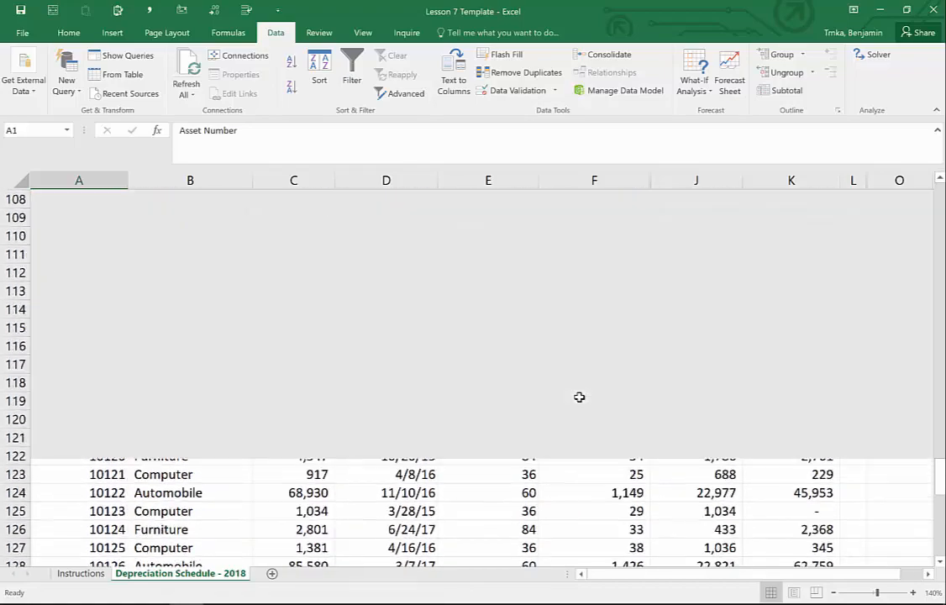
pyautogui.scroll(6, 579, 396)
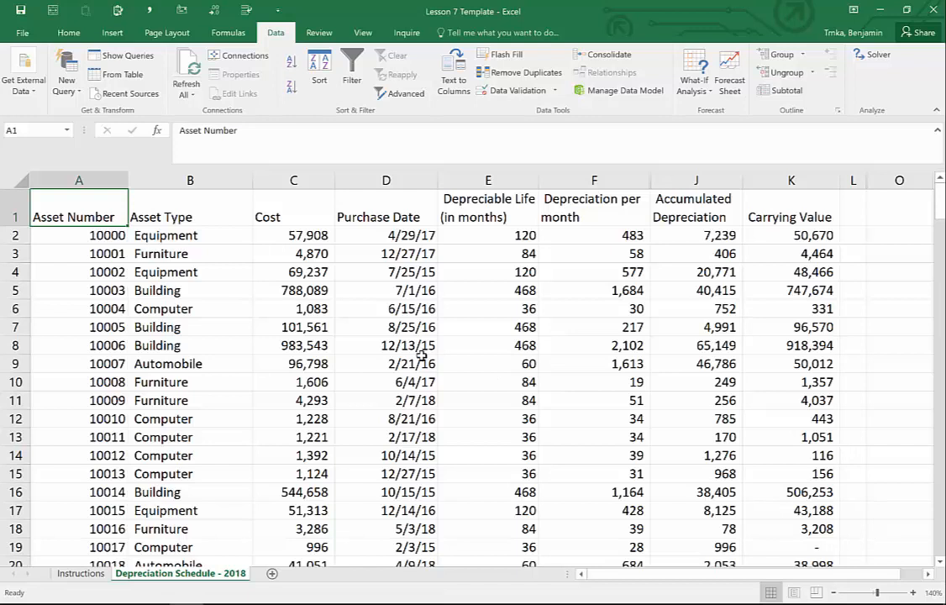
# - Examine the last record of the schedule from asset number across to accumulated depreciation, and check that column's header in row 1
pyautogui.press('Down')
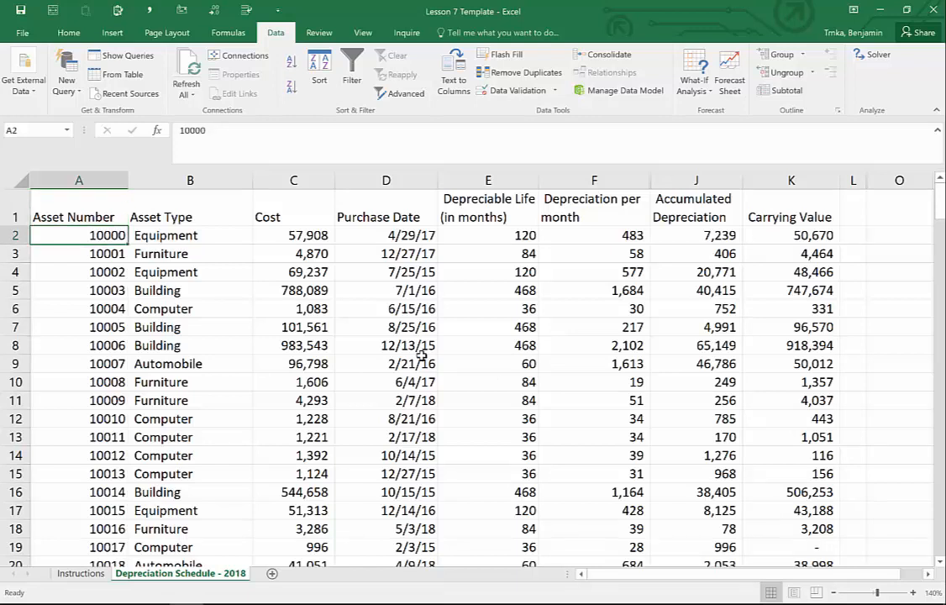
pyautogui.hotkey('ctrl', 'Down')
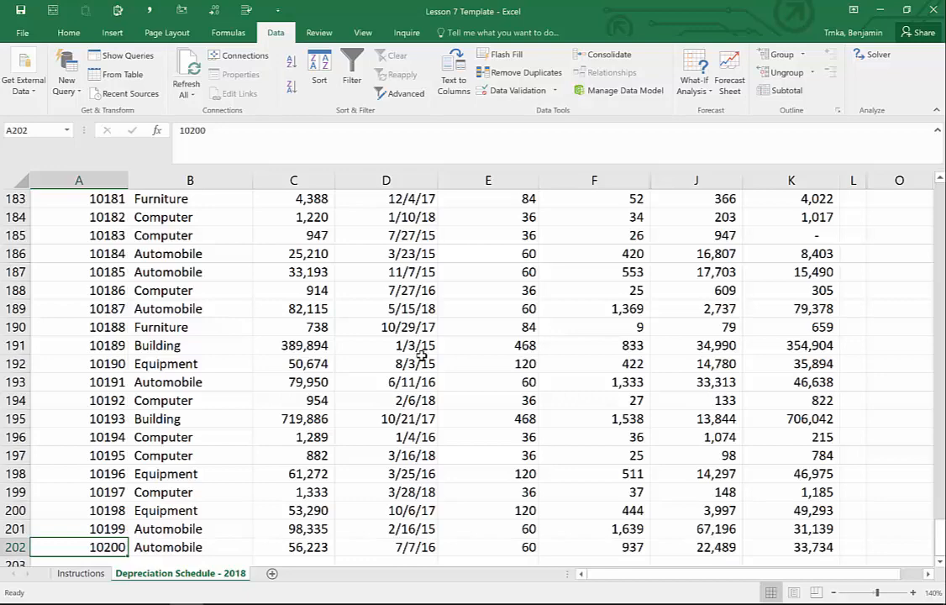
pyautogui.hotkey('ctrl', 'Home')
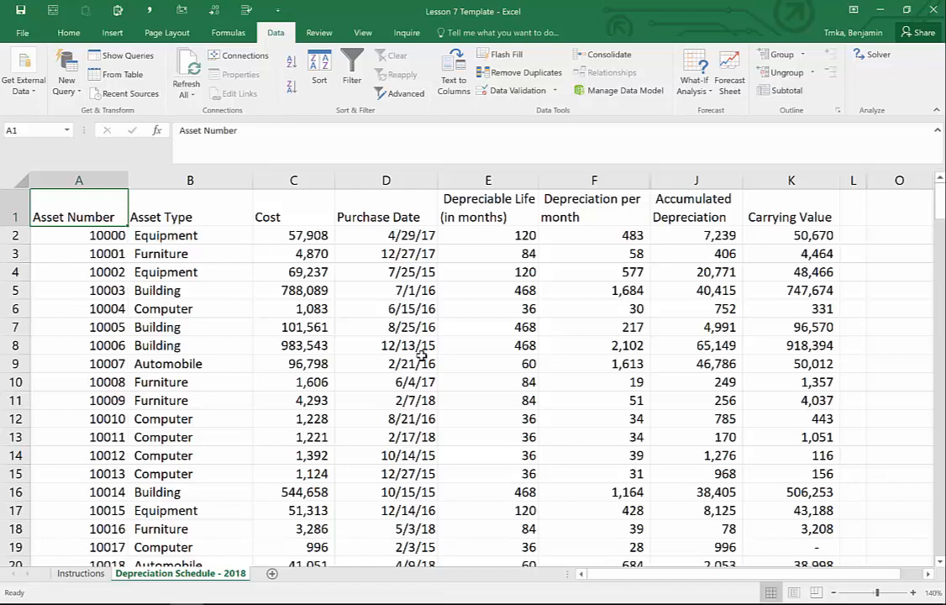
pyautogui.hotkey('ctrl', 'Down')
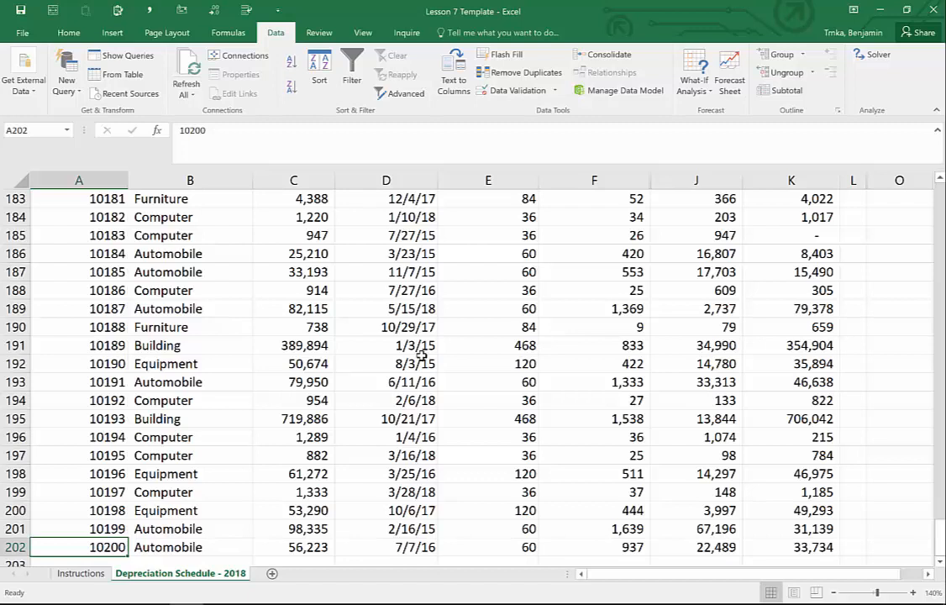
pyautogui.press('Right')
pyautogui.press('Right')
pyautogui.press('Right')
pyautogui.press('Right')
pyautogui.press('Right')
pyautogui.press('Right')
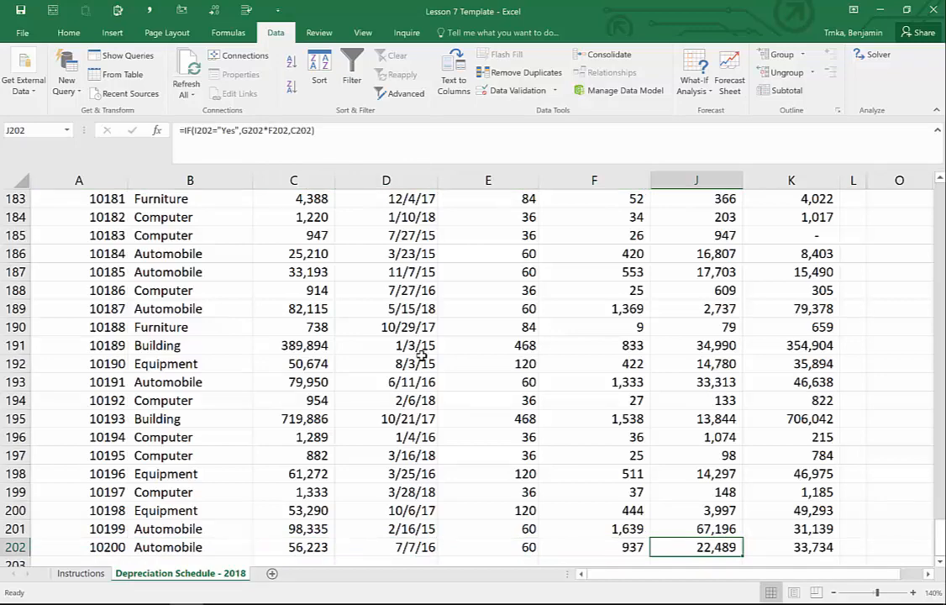
pyautogui.hotkey('ctrl', 'Up')
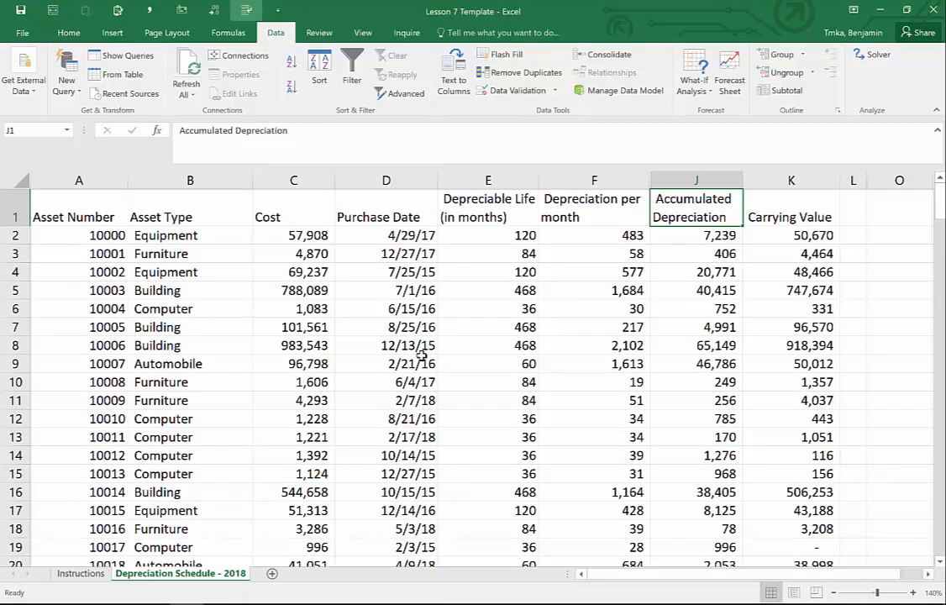
# - Select cell B2, the first asset type entry directly below the header row
pyautogui.press('Down')
pyautogui.press('Left')
pyautogui.press('Left')
pyautogui.press('Left')
pyautogui.press('Left')
pyautogui.press('Left')
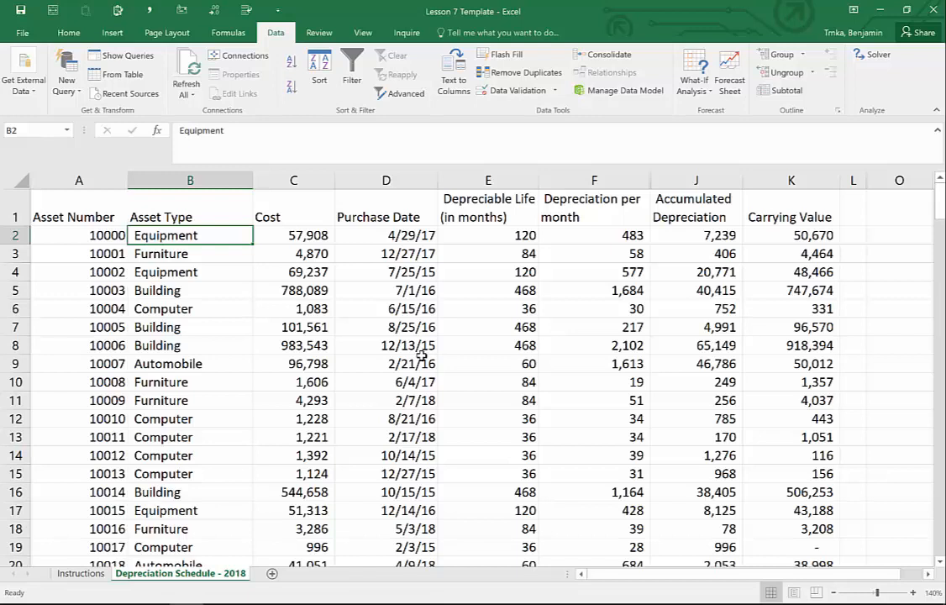
# - Freeze the top row and check how the header behaves both down and across the sheet
pyautogui.click(363, 33)
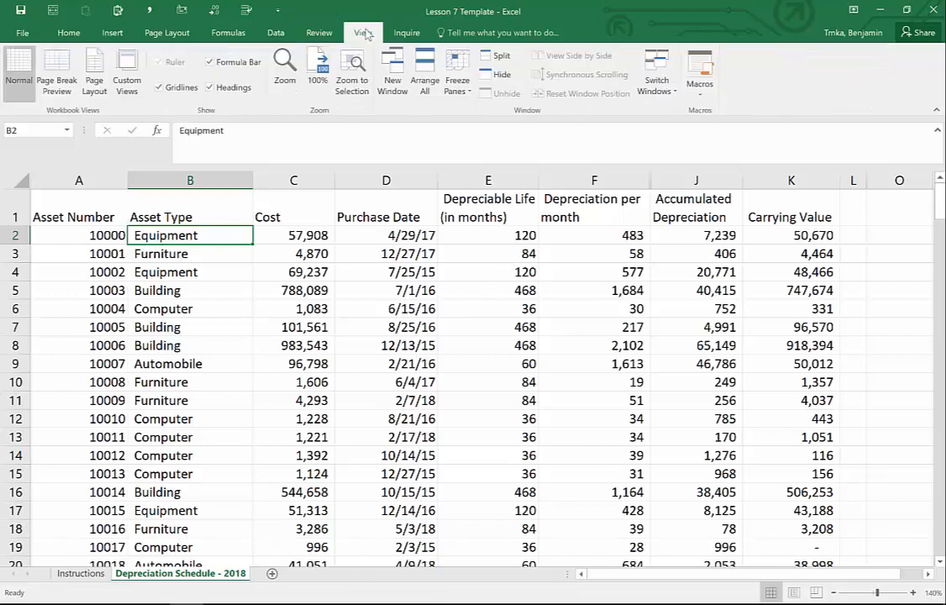
pyautogui.click(458, 84)
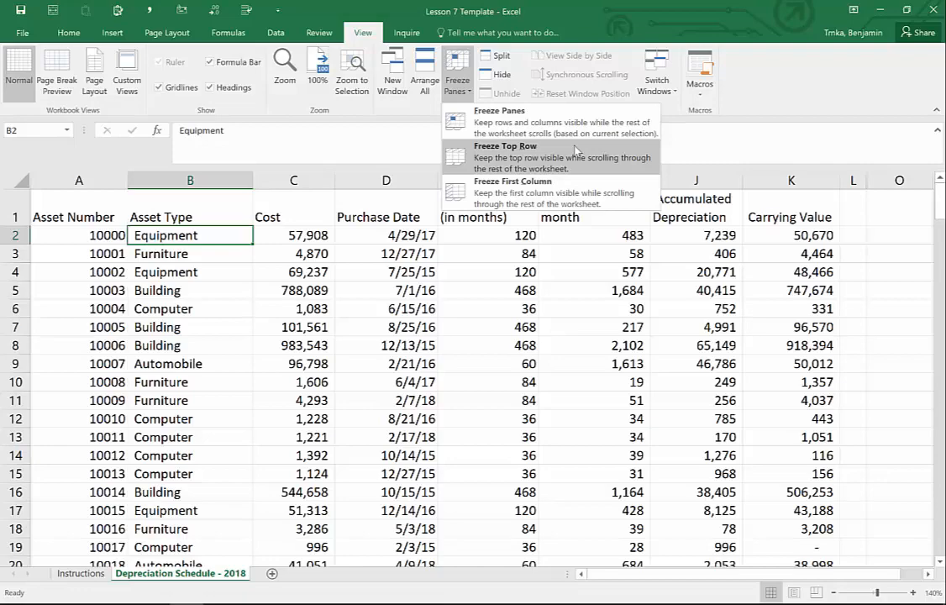
pyautogui.click(577, 149)
pyautogui.scroll(-1, 547, 279)
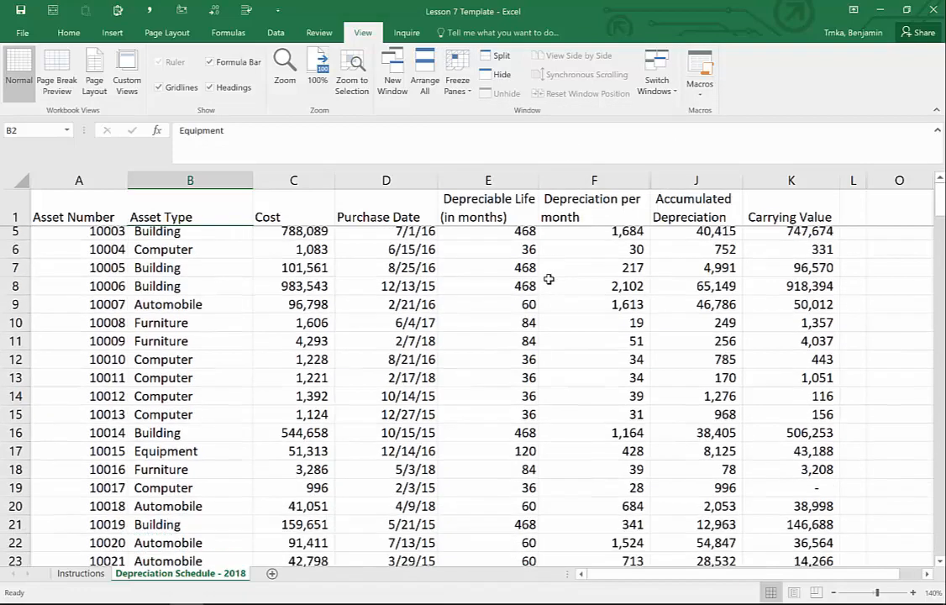
pyautogui.scroll(-13, 548, 279)
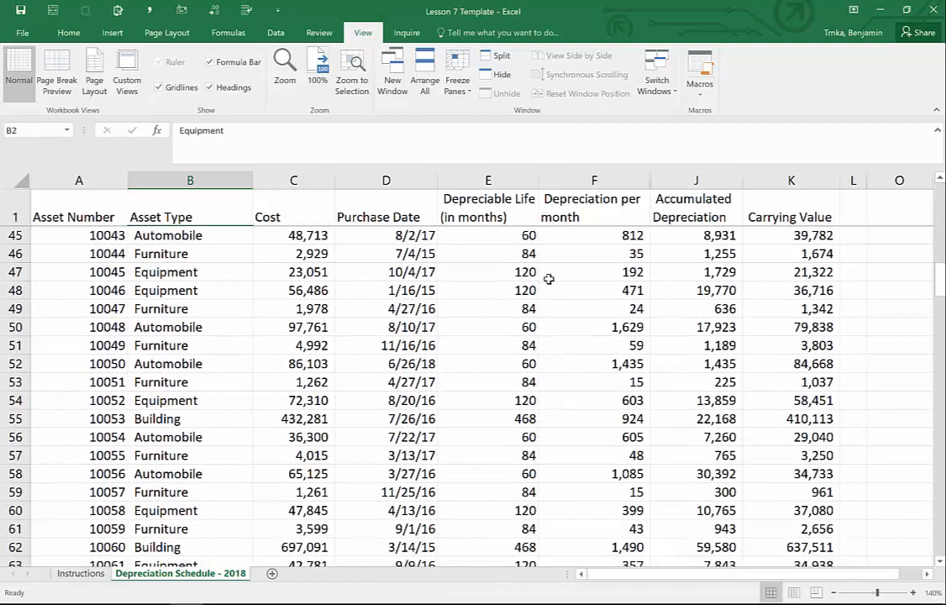
pyautogui.scroll(14, 547, 279)
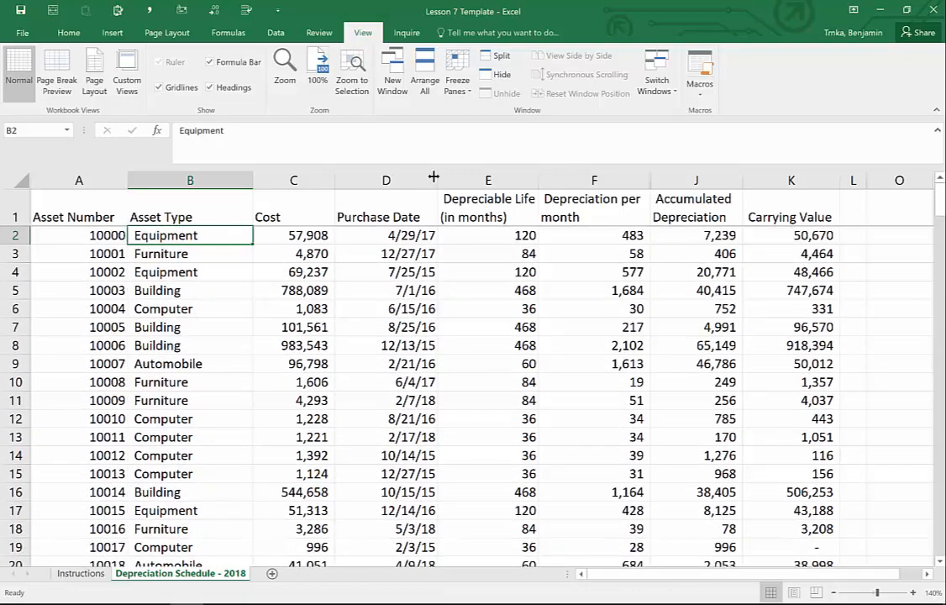
pyautogui.click(457, 84)
pyautogui.click(477, 381)
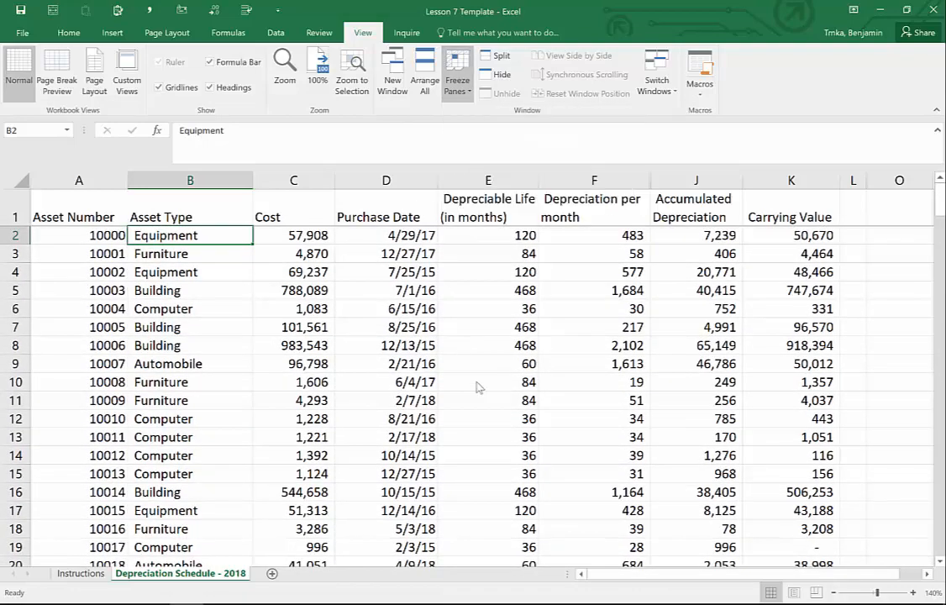
pyautogui.hscroll(14, 477, 382)
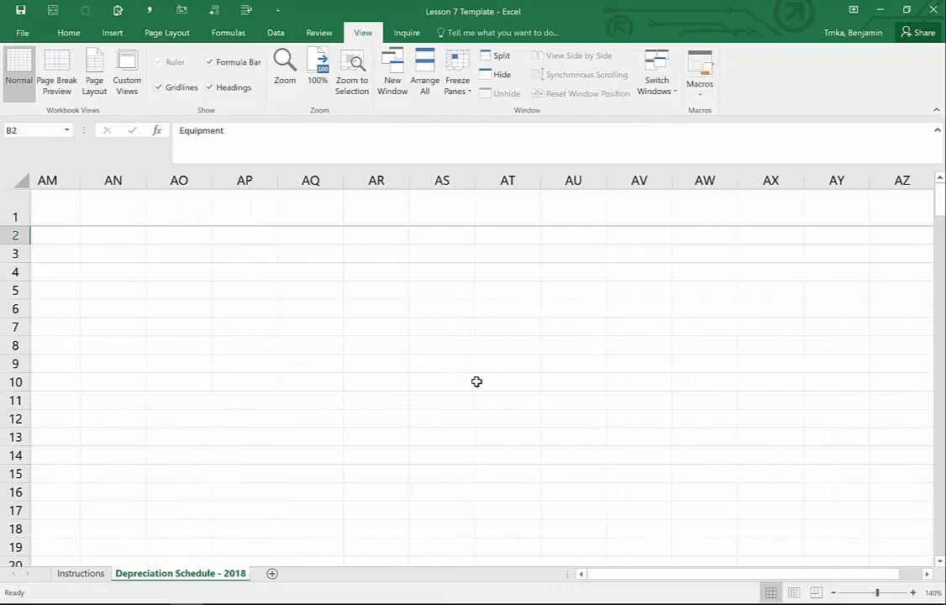
pyautogui.hscroll(-1, 476, 381)
pyautogui.hscroll(-15, 476, 381)
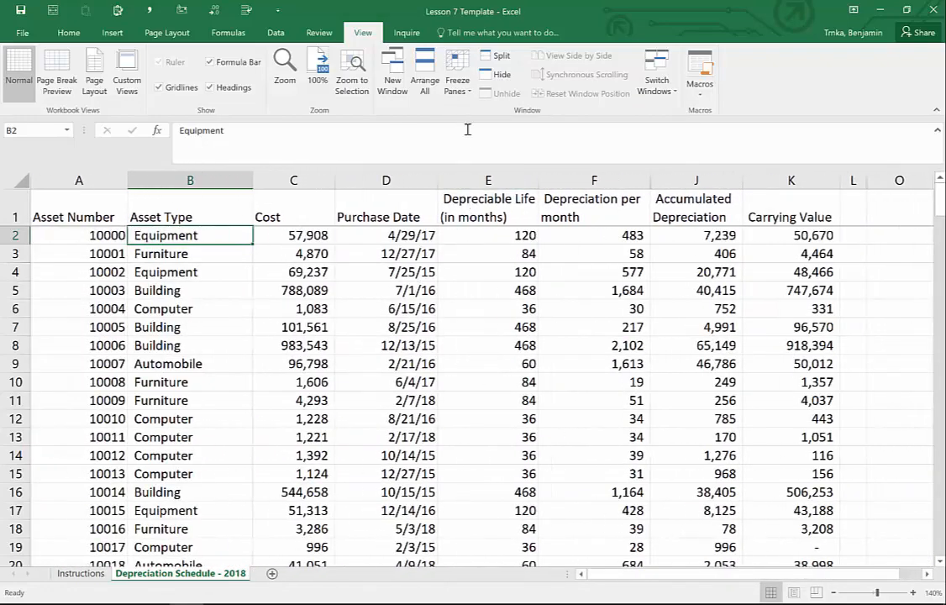
# - Unfreeze the top row, freeze panes at cell B2 to lock row 1 and column A, and check both directions
pyautogui.click(457, 82)
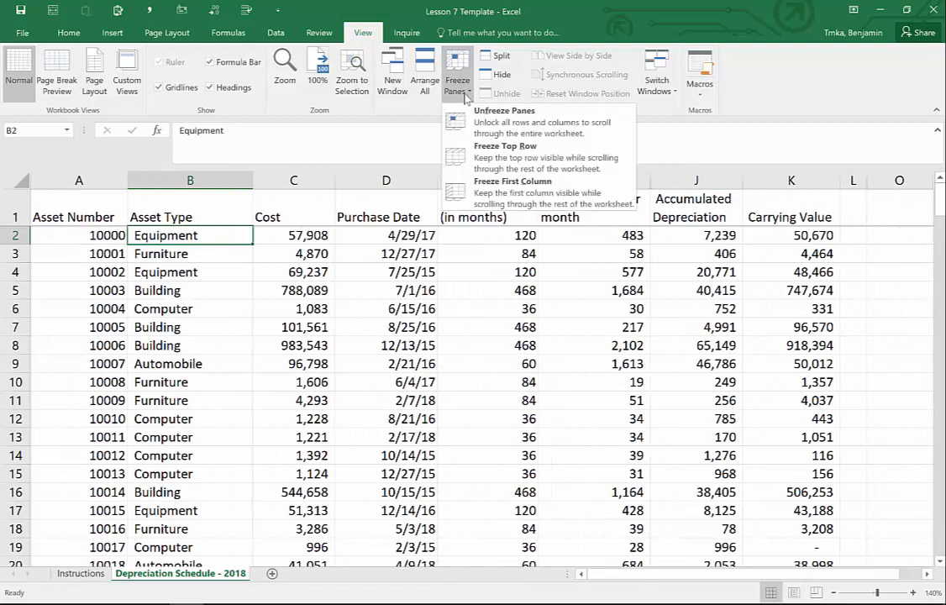
pyautogui.click(502, 124)
pyautogui.click(458, 88)
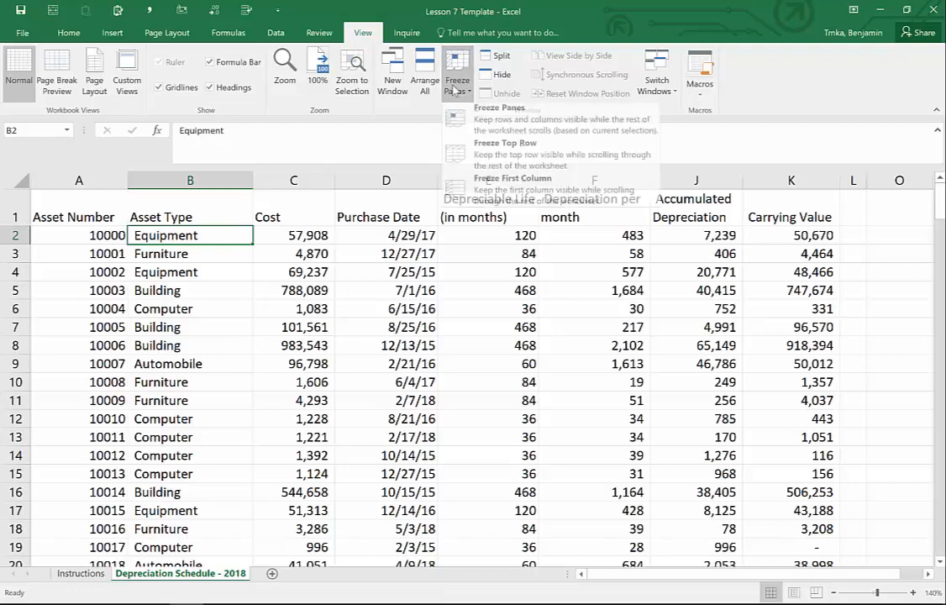
pyautogui.click(494, 126)
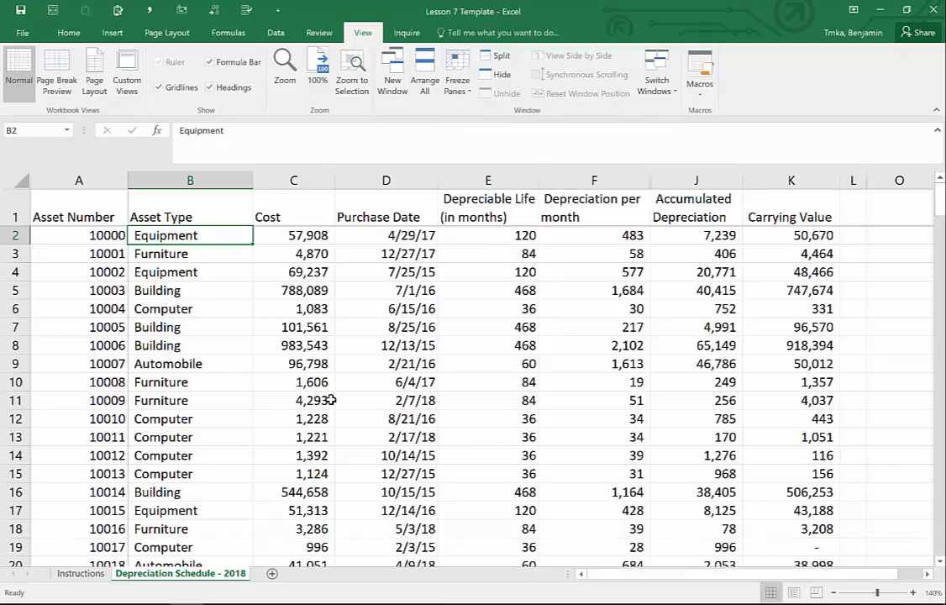
pyautogui.scroll(-20, 332, 399)
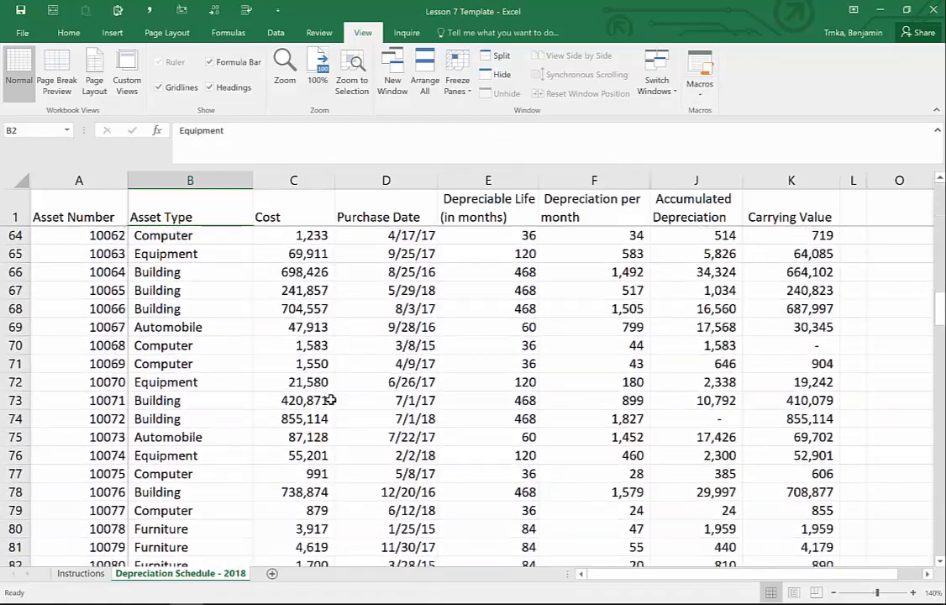
pyautogui.hscroll(6, 451, 402)
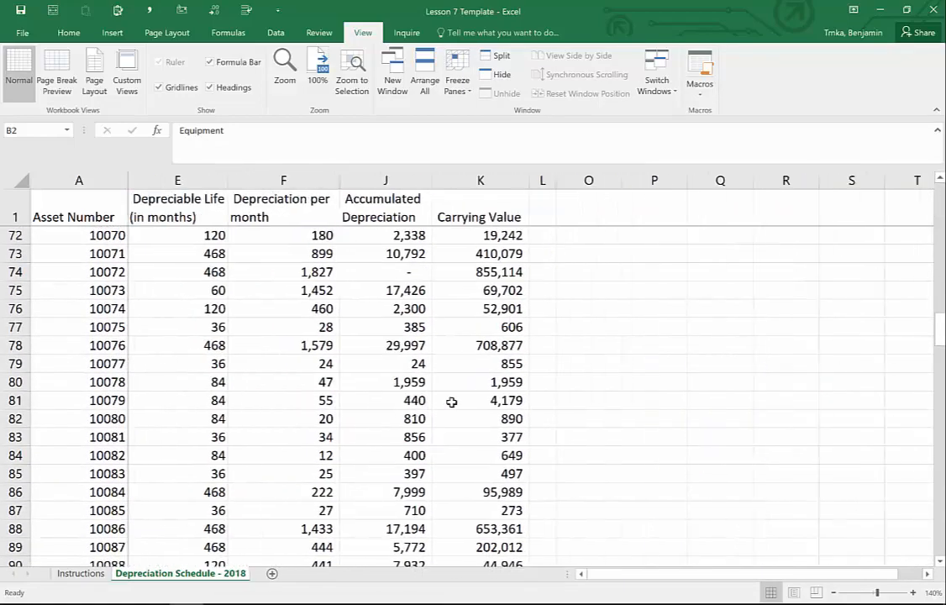
pyautogui.hscroll(-6, 451, 401)
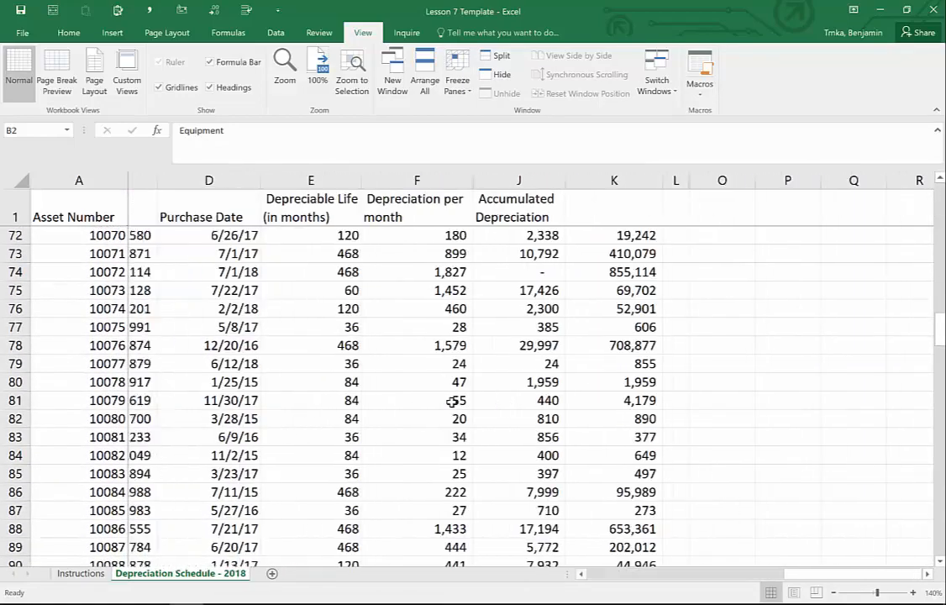
pyautogui.scroll(20, 253, 326)
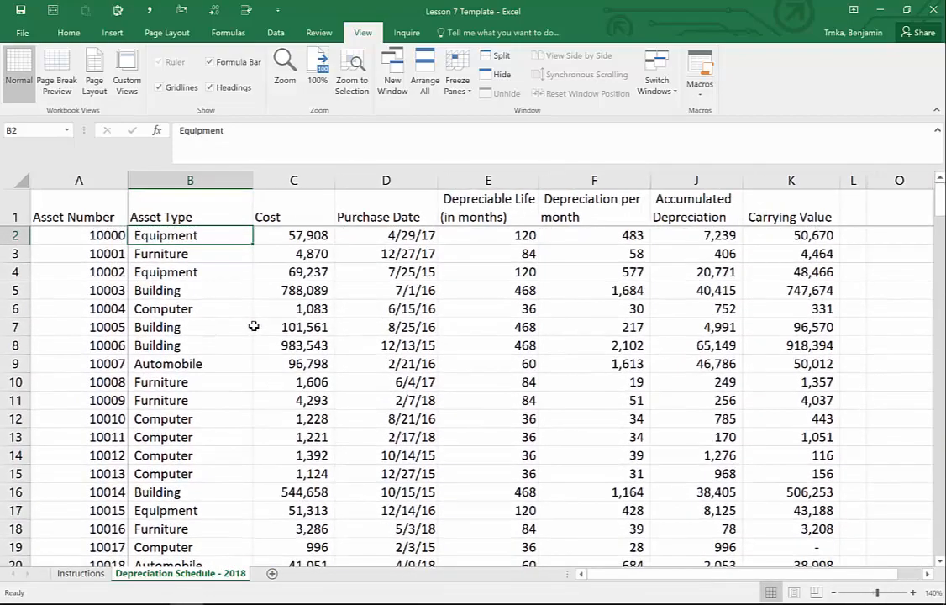
pyautogui.scroll(2, 253, 326)
# - Select cell F10 and reduce the worksheet zoom to 100%
pyautogui.moveTo(103, 236); pyautogui.dragTo(106, 545)
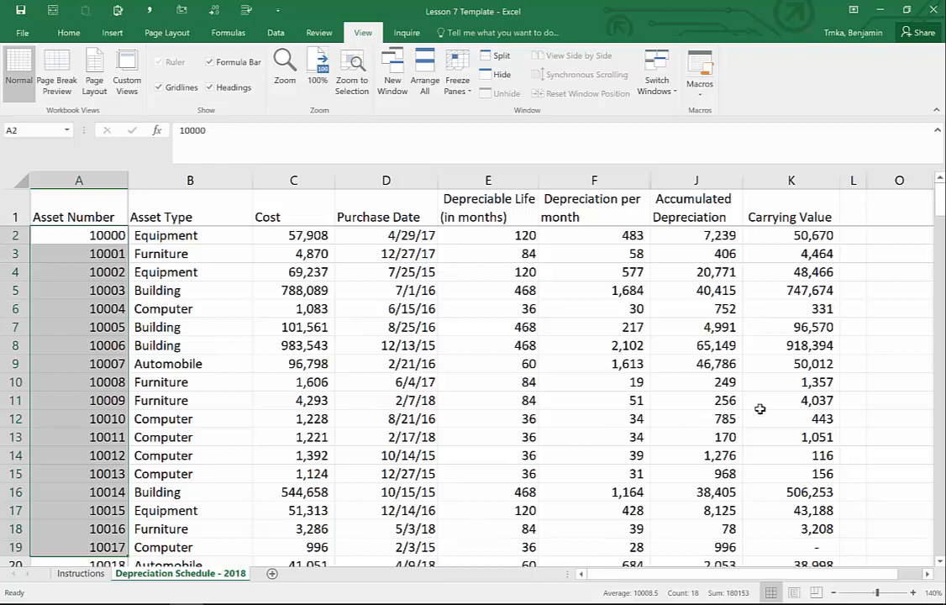
pyautogui.click(623, 381)
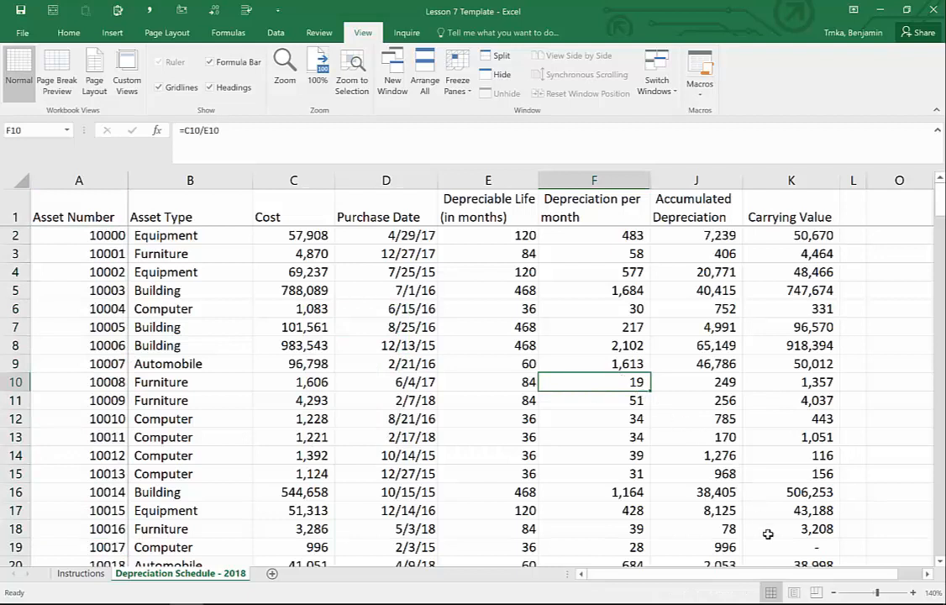
pyautogui.click(833, 594)
pyautogui.click(833, 594)
pyautogui.click(834, 593)
pyautogui.click(833, 593)
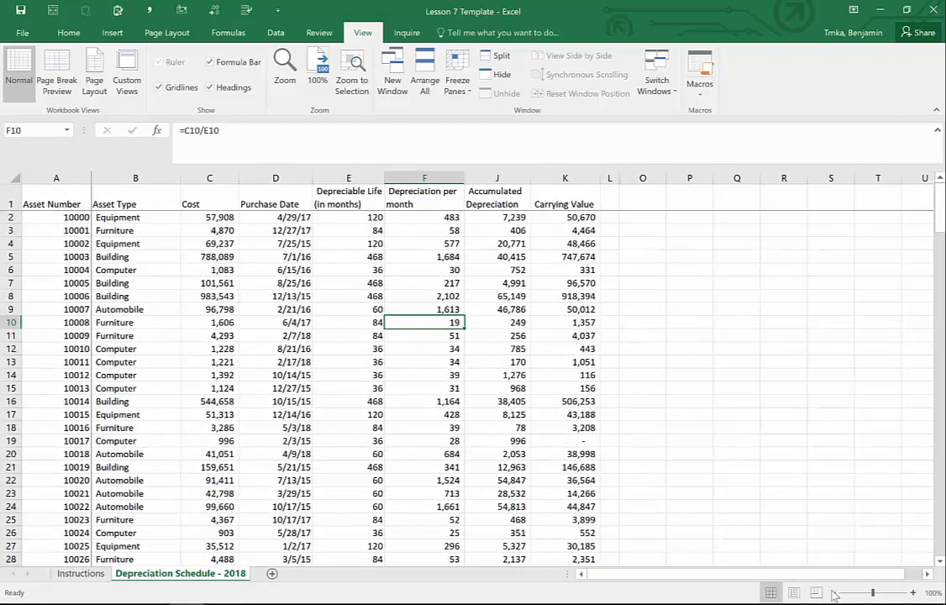
# - Increase the worksheet zoom to 140%
pyautogui.click(913, 592)
pyautogui.click(913, 592)
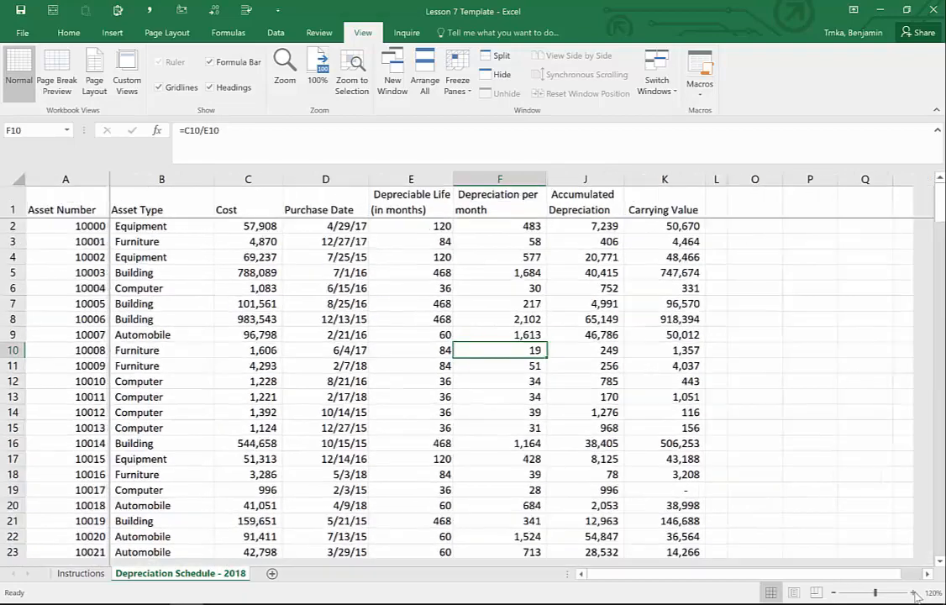
pyautogui.click(914, 592)
pyautogui.click(913, 592)
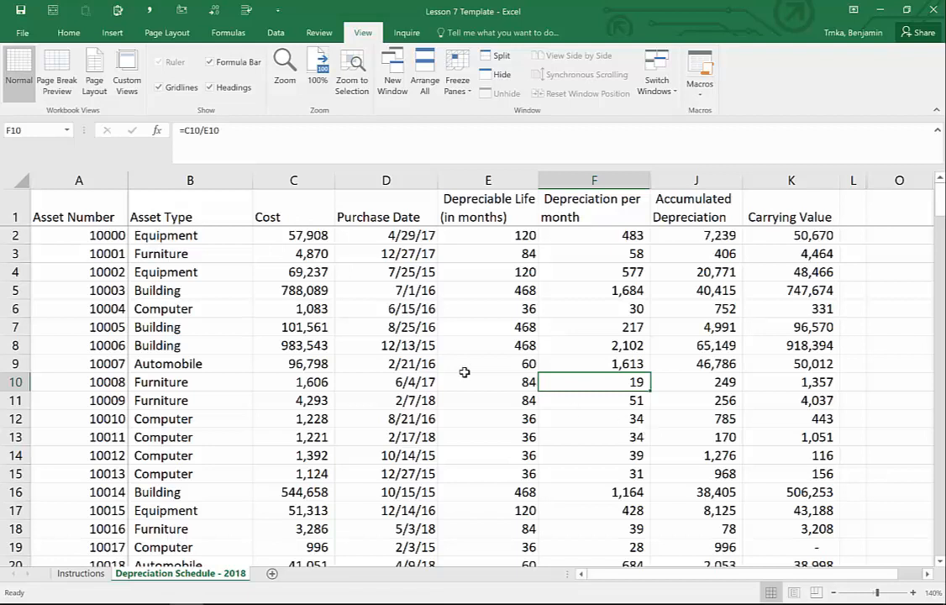
pyautogui.scroll(1, 326, 311)
pyautogui.scroll(-1, 326, 311)
pyautogui.scroll(-7, 326, 310)
pyautogui.scroll(7, 326, 310)
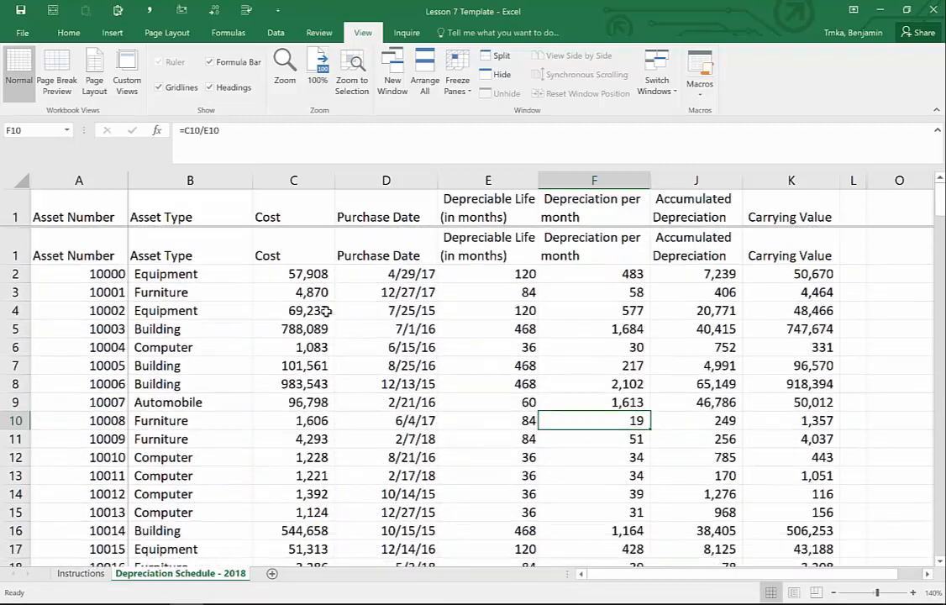
pyautogui.scroll(-1, 326, 310)
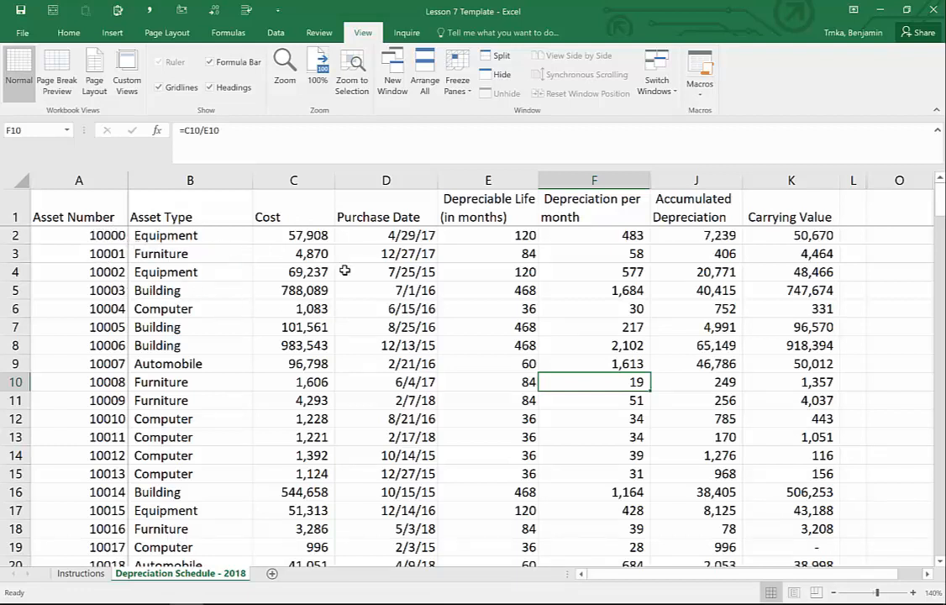
# - Turn the header-row filters on and off again from the Depreciable Life header cell E1
pyautogui.press('Up')
pyautogui.press('Up')
pyautogui.press('Up')
pyautogui.press('Up')
pyautogui.press('Up')
pyautogui.press('Up')
pyautogui.press('Up')
pyautogui.press('Up')
pyautogui.press('Left')
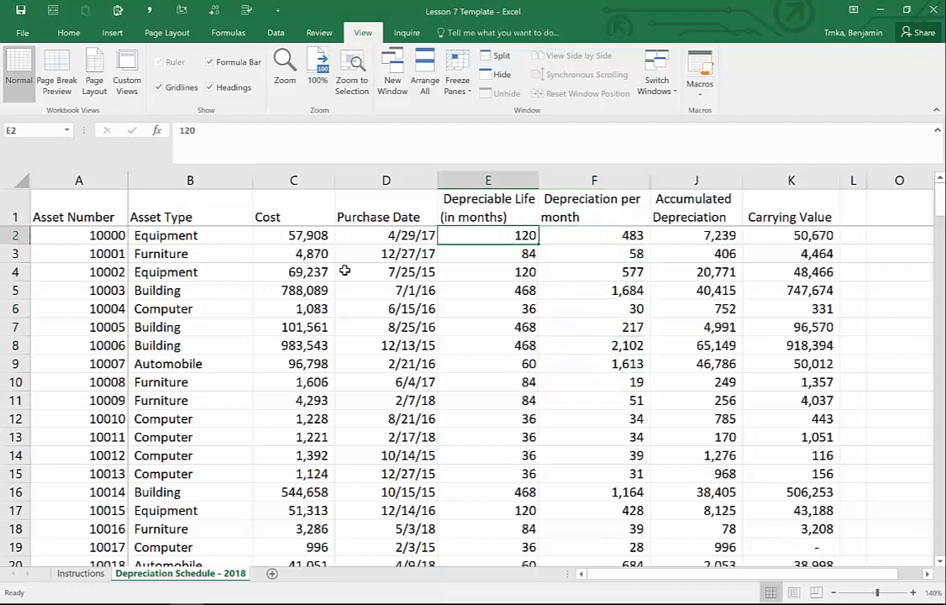
pyautogui.press('Up')
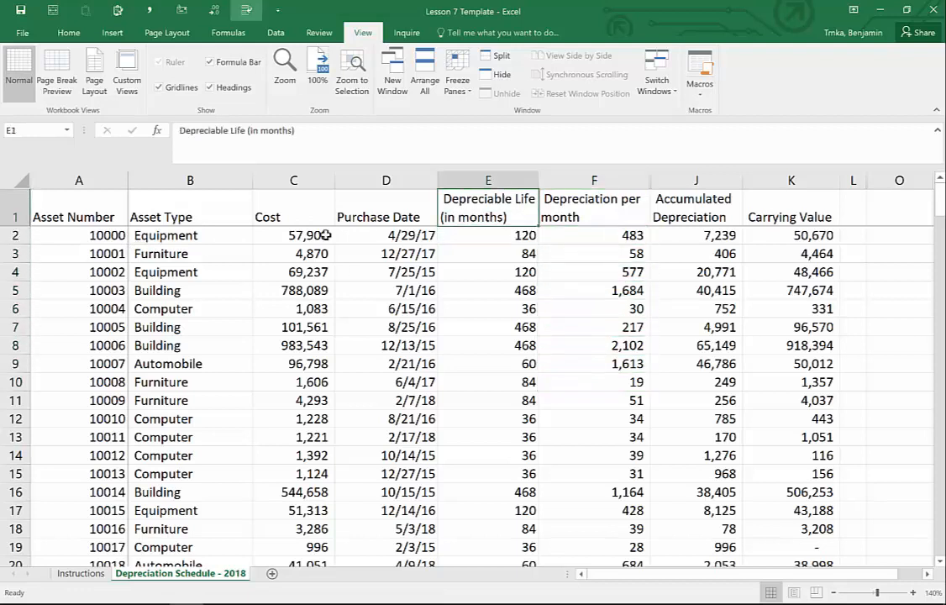
pyautogui.click(276, 34)
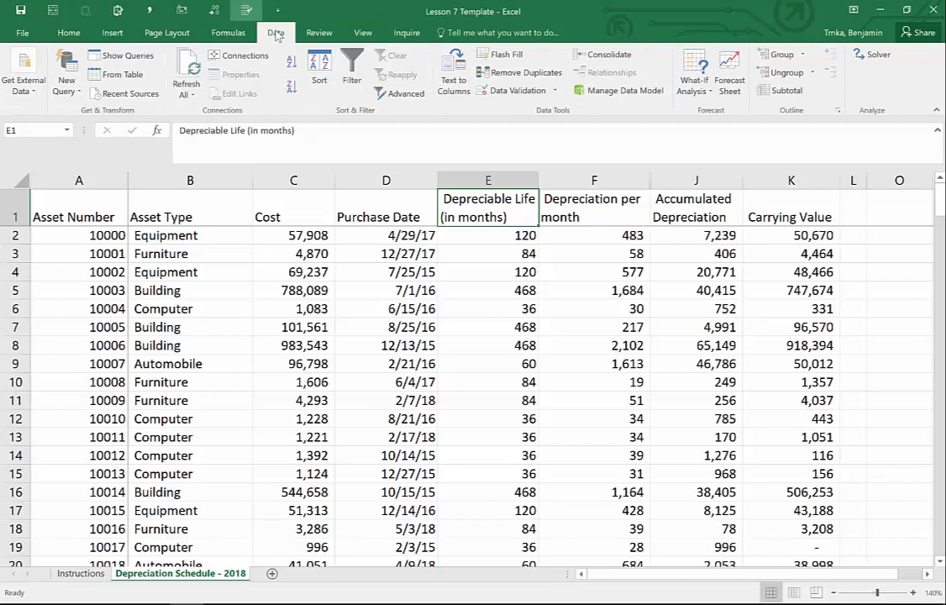
pyautogui.click(350, 70)
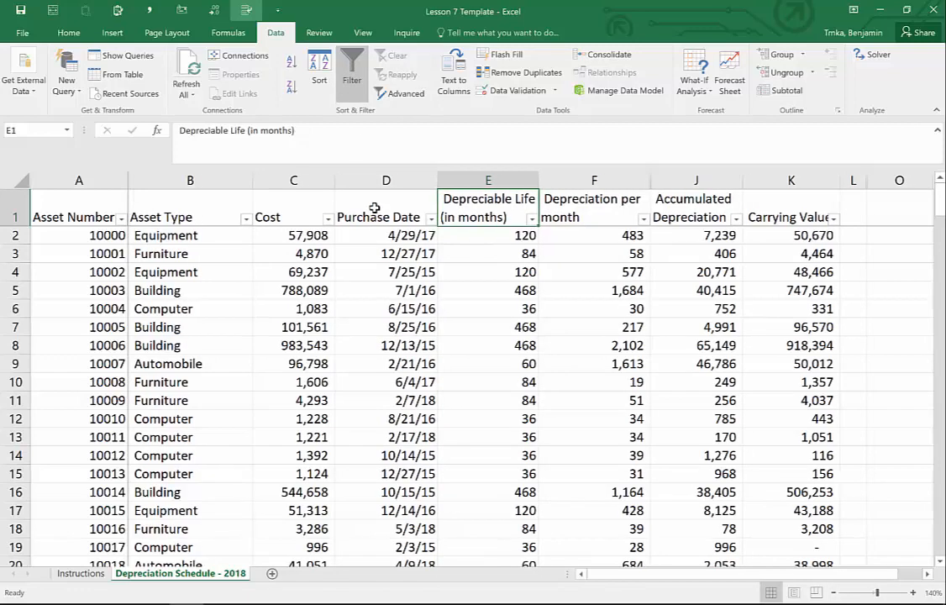
pyautogui.click(351, 72)
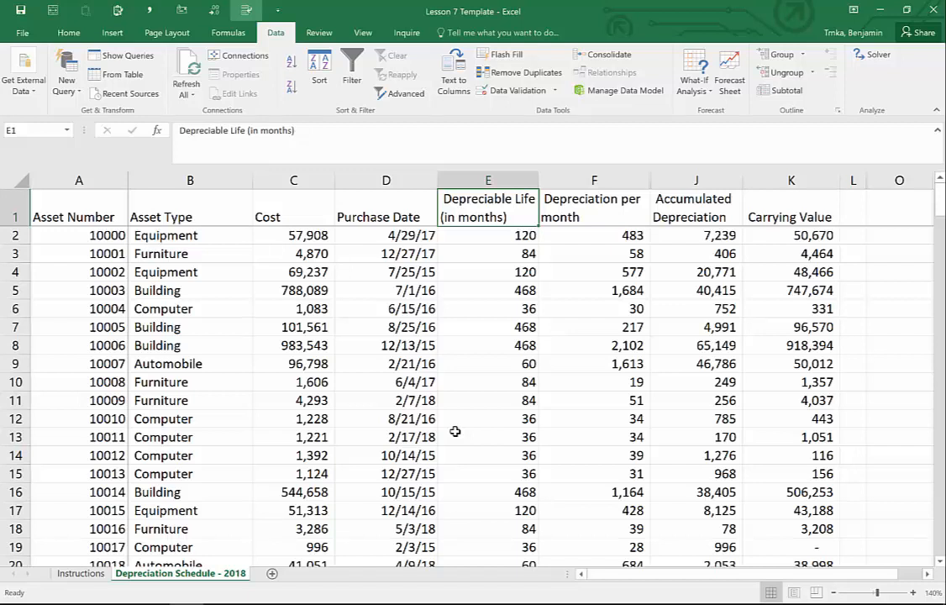
# - Select the whole of row 1, turn on its filters and move to the Cost header in C1
pyautogui.hotkey('shift', 'space')
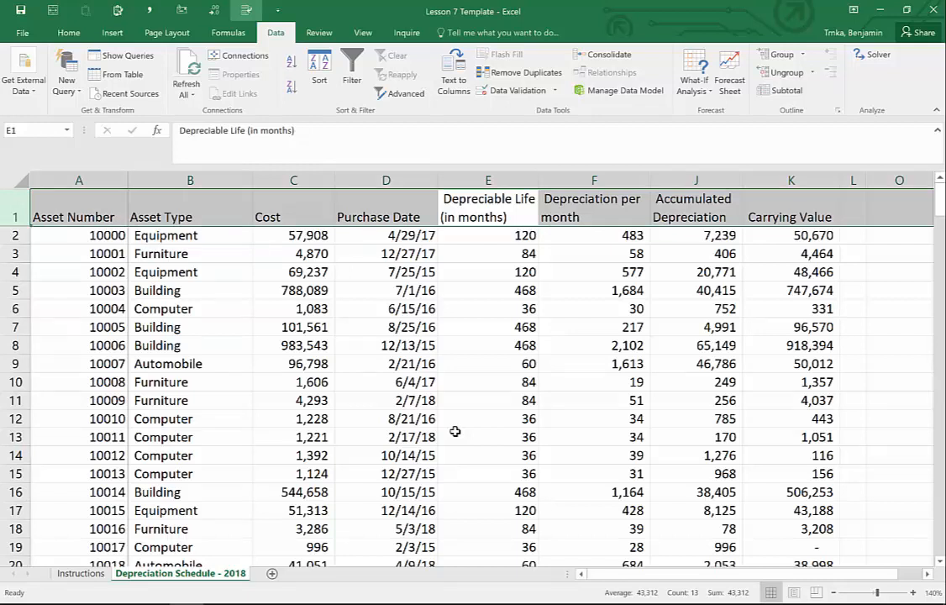
pyautogui.hotkey('ctrl', 'shift', 'l')
pyautogui.press('Left')
pyautogui.press('Left')
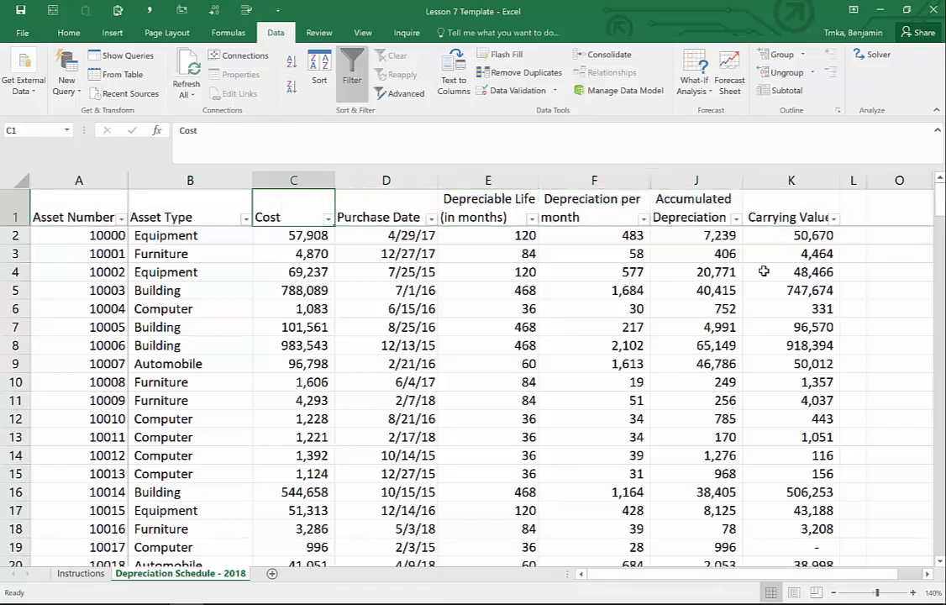
# - Select the headers A1:K1 and toggle the filters off and on, leaving them on for every column
pyautogui.press('Right')
pyautogui.press('Right')
pyautogui.press('Left')
pyautogui.press('Left')
pyautogui.press('Left')
pyautogui.press('Left')
pyautogui.hotkey('ctrl', 'shift', 'Right')
pyautogui.hotkey('ctrl', 'shift', 'l')
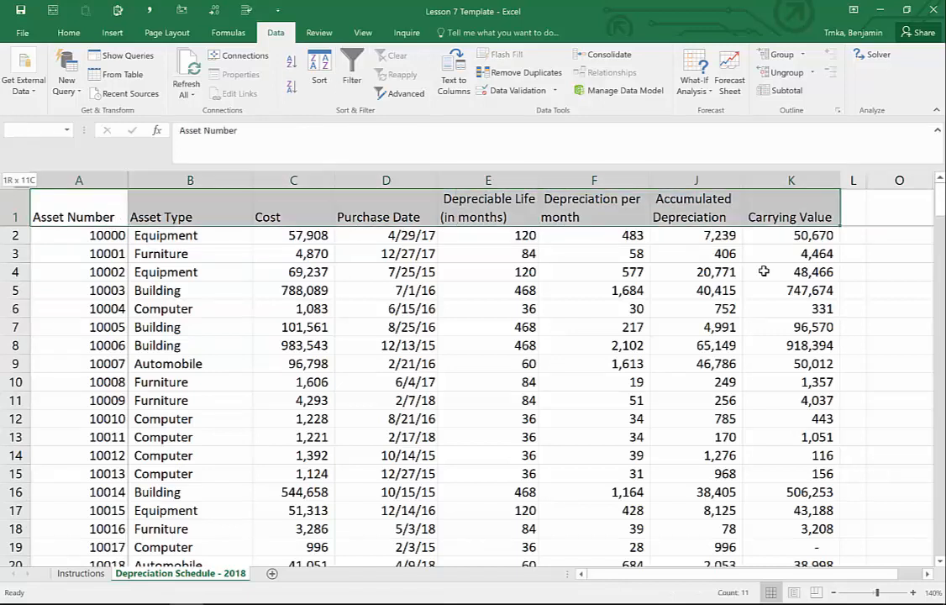
pyautogui.hotkey('ctrl', 'shift', 'l')
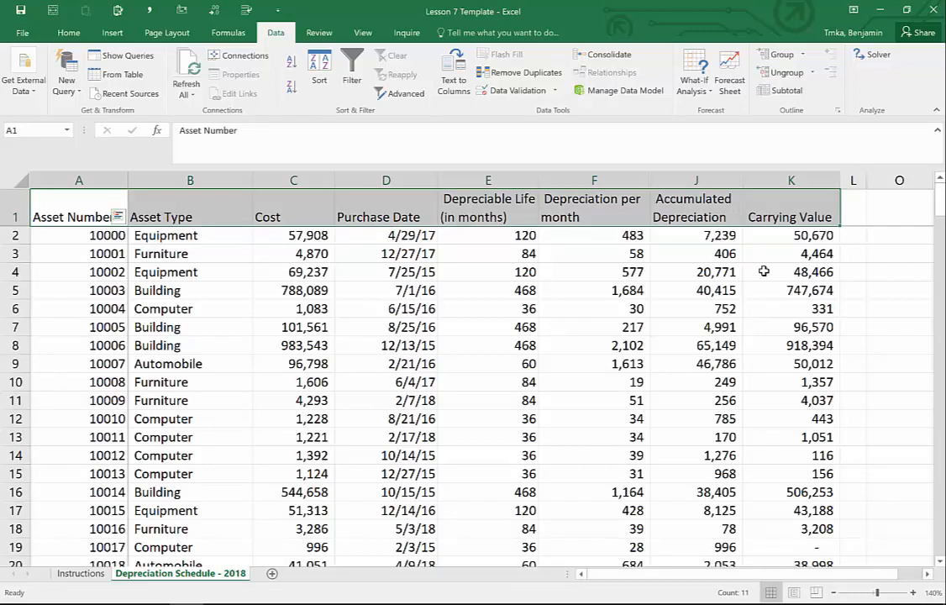
pyautogui.hotkey('ctrl', 'shift', 'l')
pyautogui.hotkey('ctrl', 'shift', 'l')
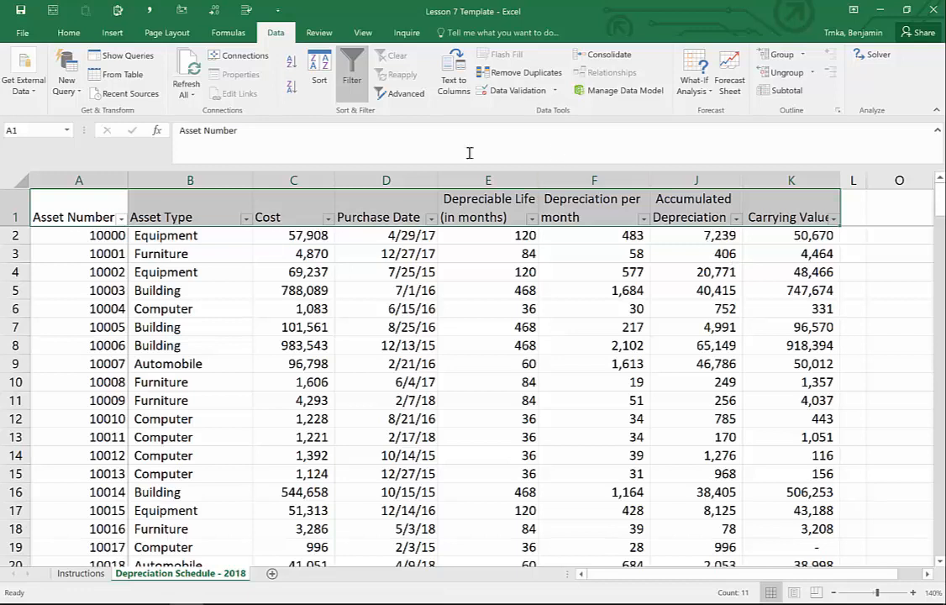
# - Filter the Asset Type column to Automobile only and select its visible entries from B9 down to row 56
pyautogui.click(246, 219)
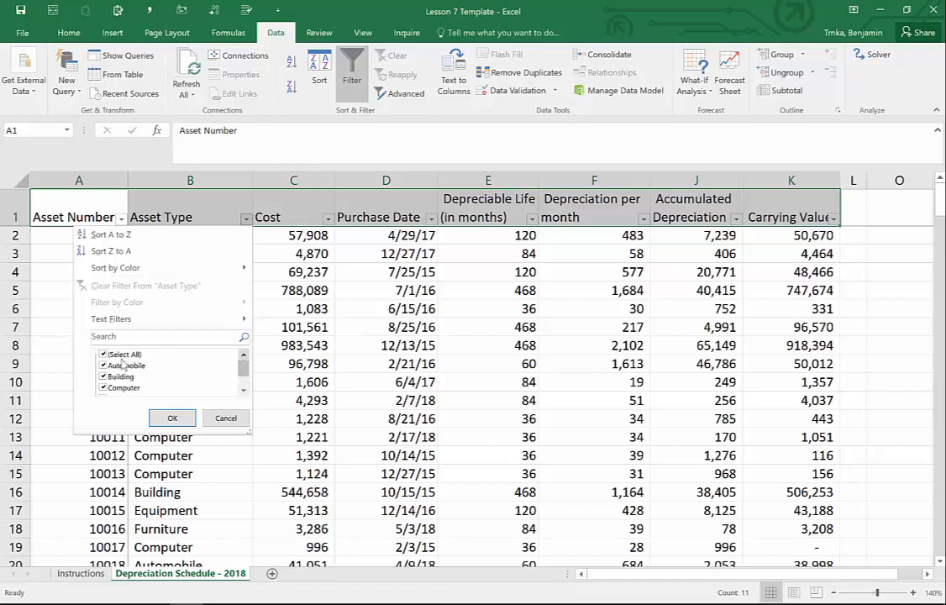
pyautogui.click(122, 355)
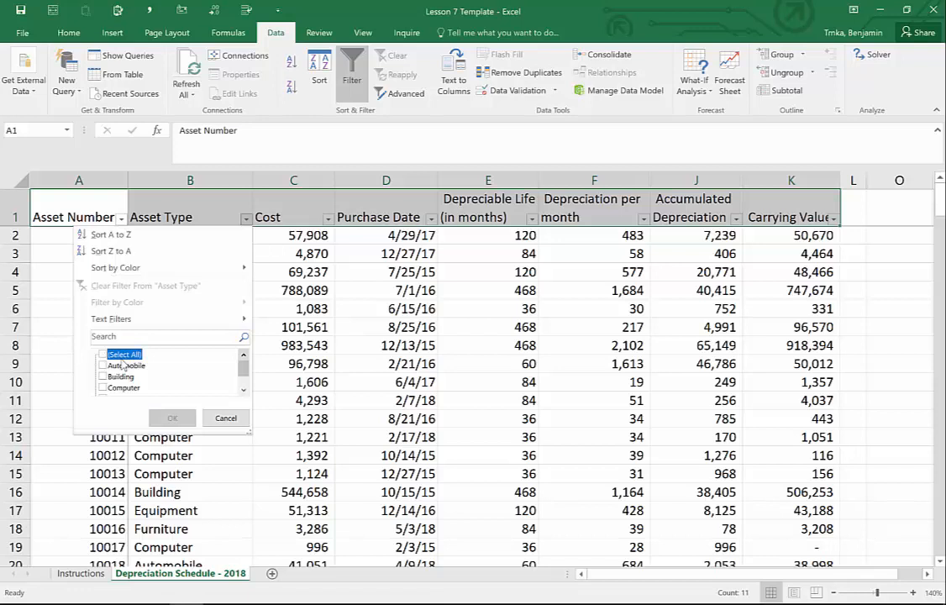
pyautogui.click(124, 378)
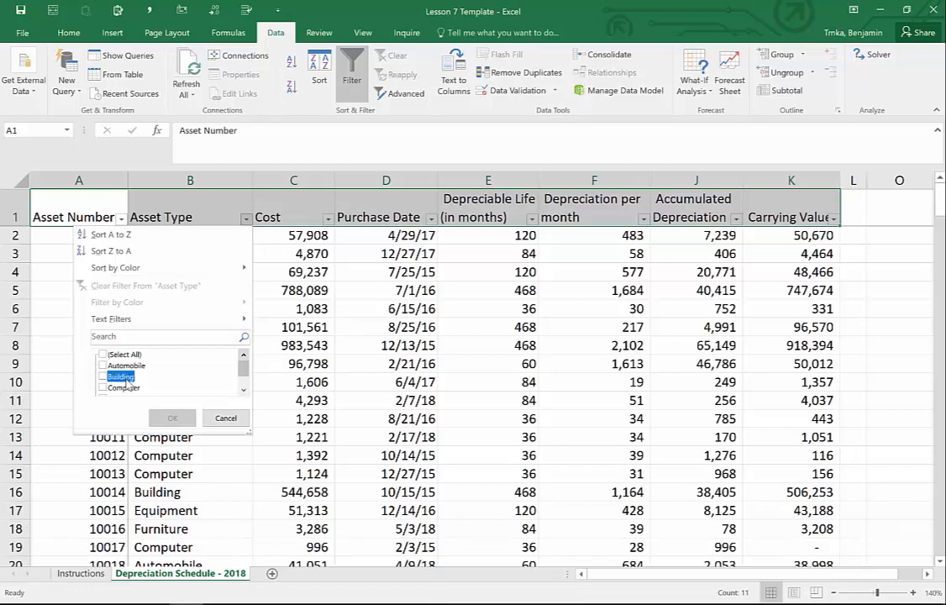
pyautogui.click(123, 375)
pyautogui.click(121, 366)
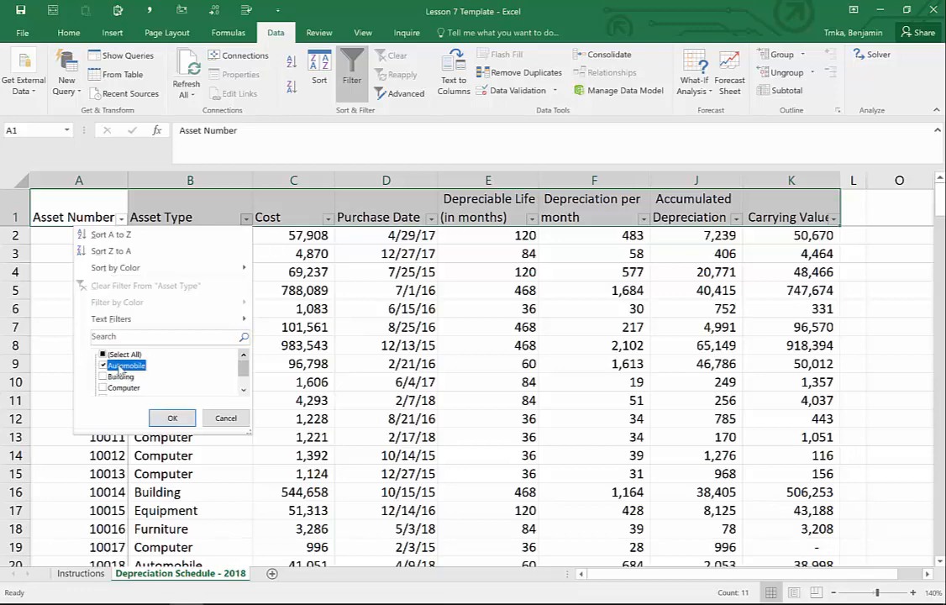
pyautogui.click(166, 424)
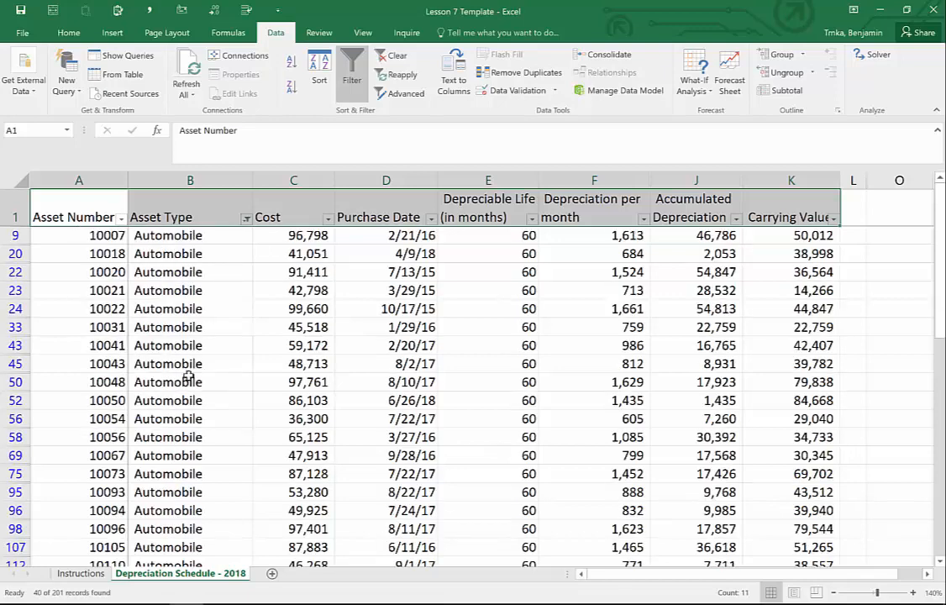
pyautogui.click(180, 236)
pyautogui.moveTo(180, 236); pyautogui.dragTo(168, 418)
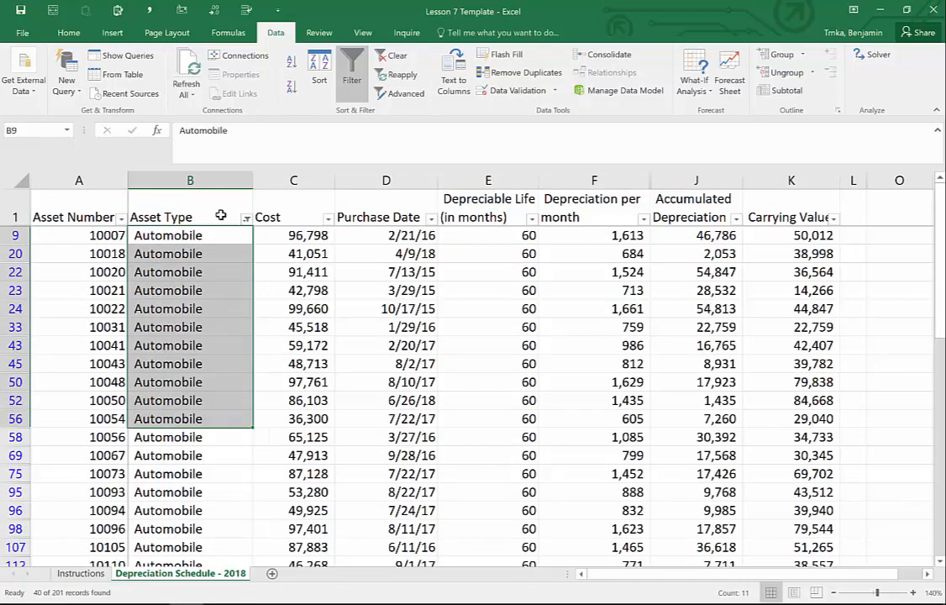
# - Add Equipment to the Automobile filter on the Asset Type column
pyautogui.click(247, 218)
pyautogui.scroll(-1, 215, 369)
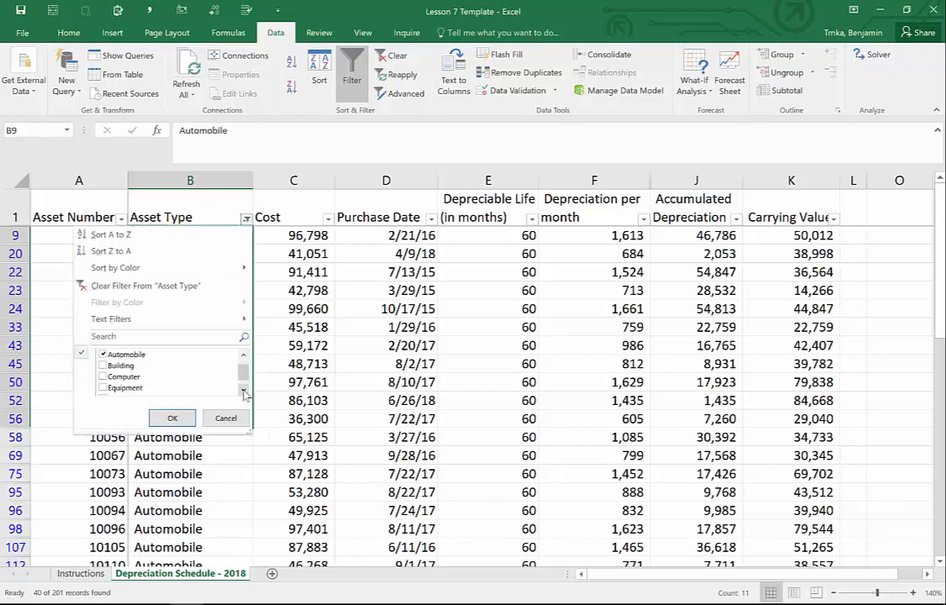
pyautogui.click(106, 389)
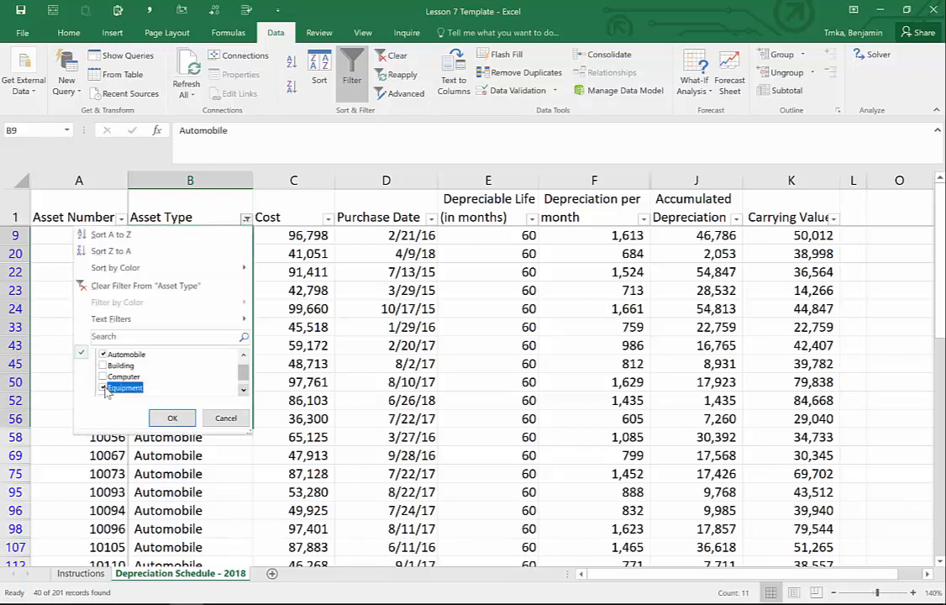
pyautogui.click(166, 420)
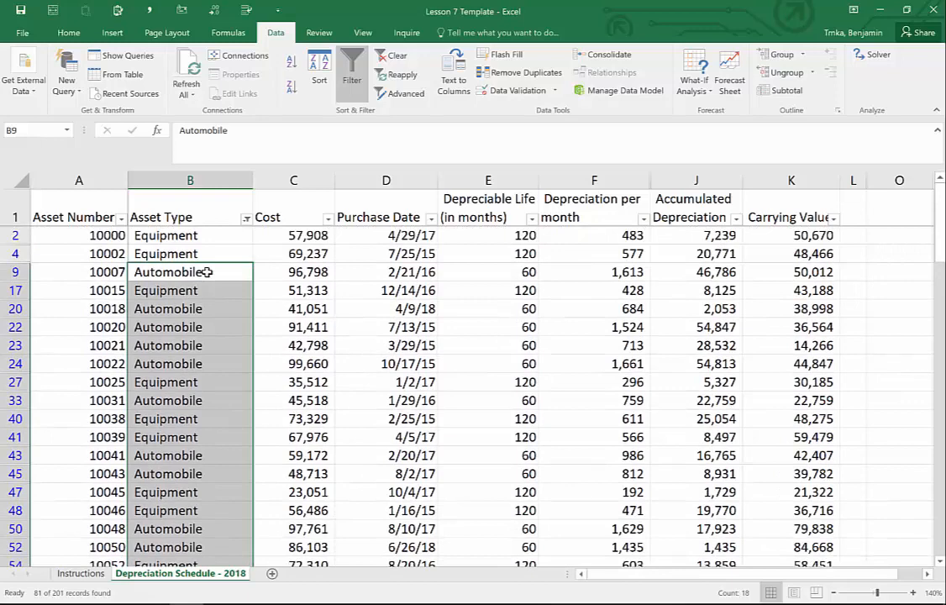
# - Enlarge the Asset Type filter list and select all asset types again to show every record
pyautogui.click(246, 218)
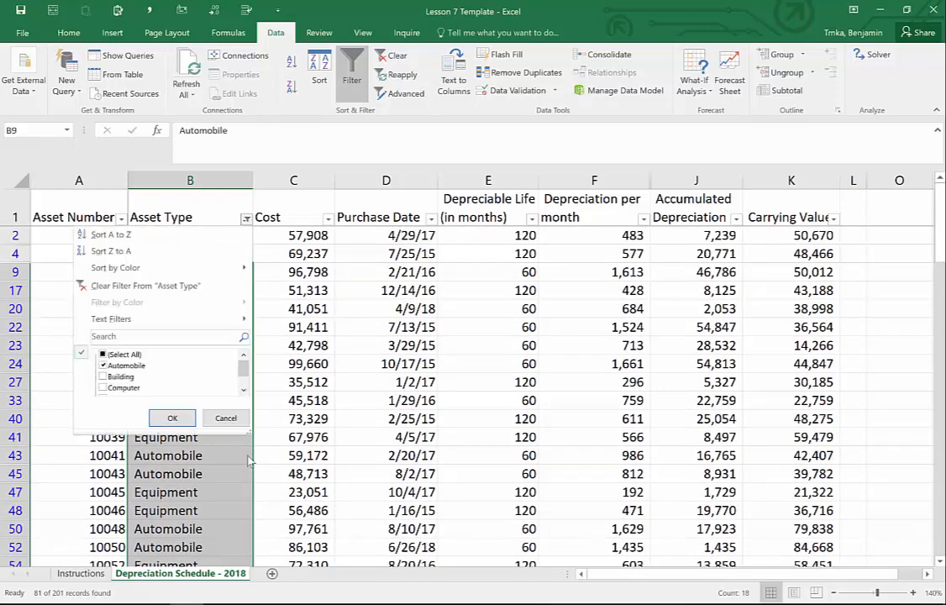
pyautogui.moveTo(248, 433); pyautogui.dragTo(356, 535)
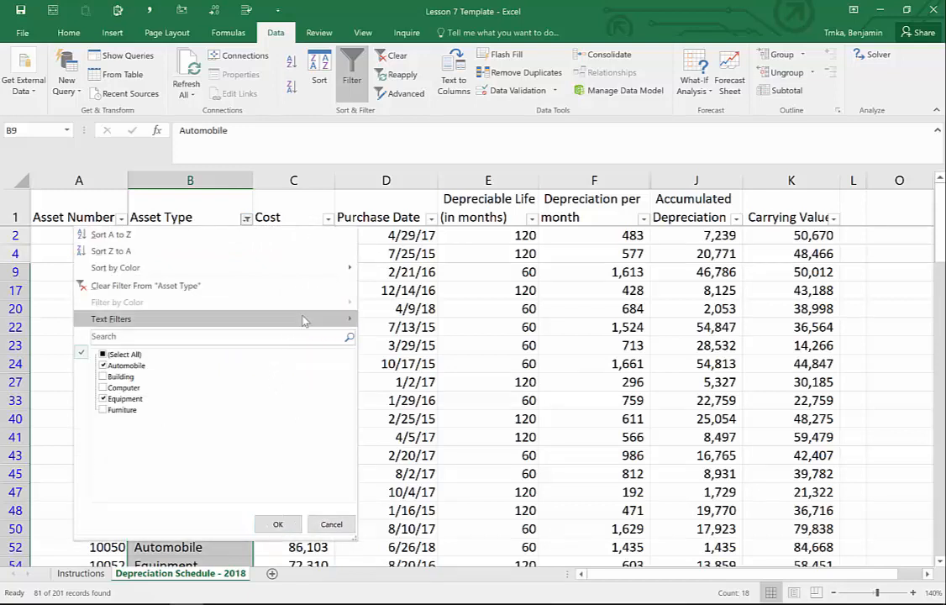
pyautogui.moveTo(332, 320)
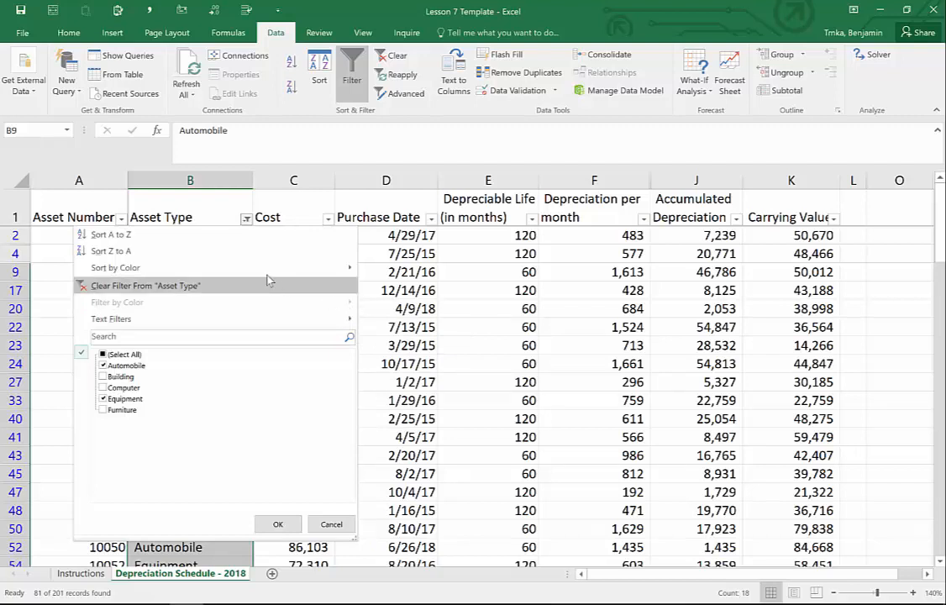
pyautogui.moveTo(231, 267)
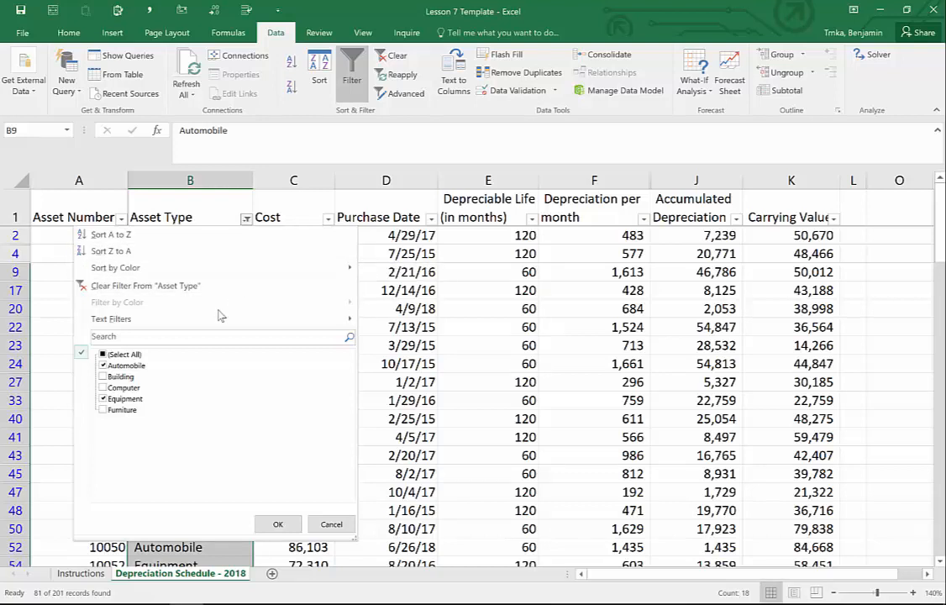
pyautogui.click(138, 357)
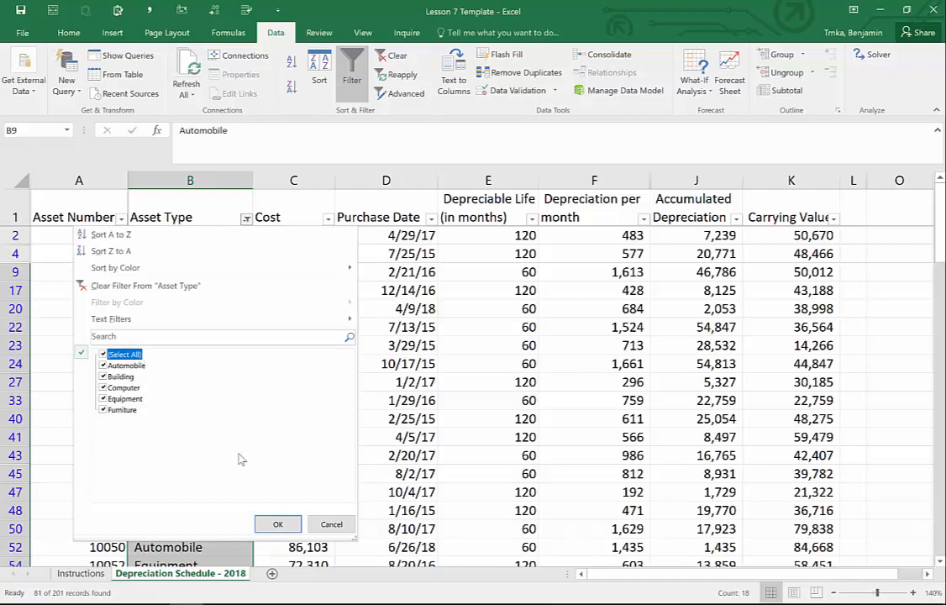
pyautogui.click(290, 526)
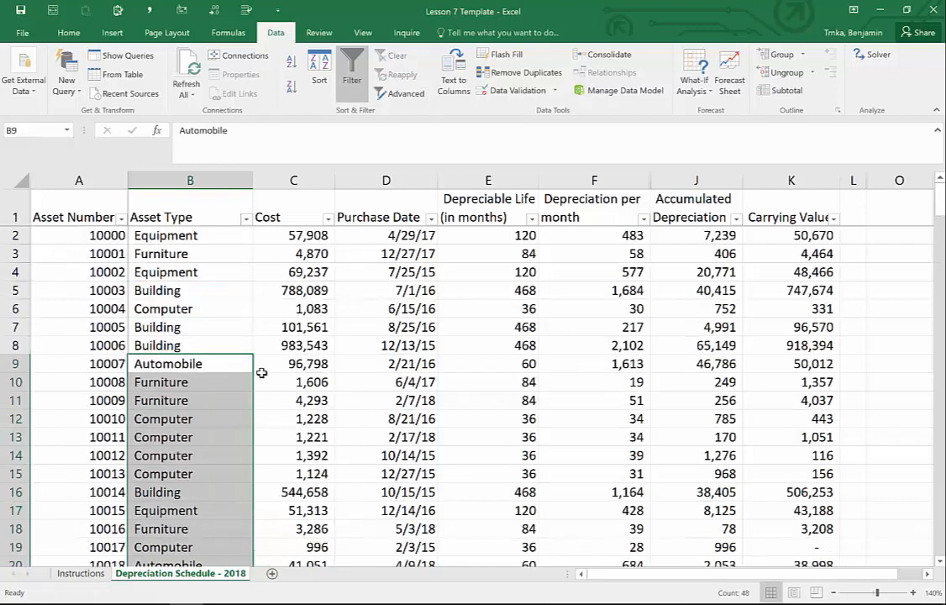
# - Examine the order of the asset numbers in A2:A18 and of the asset types from B2 down to B8
pyautogui.scroll(1, 220, 328)
pyautogui.moveTo(97, 235); pyautogui.dragTo(115, 528)
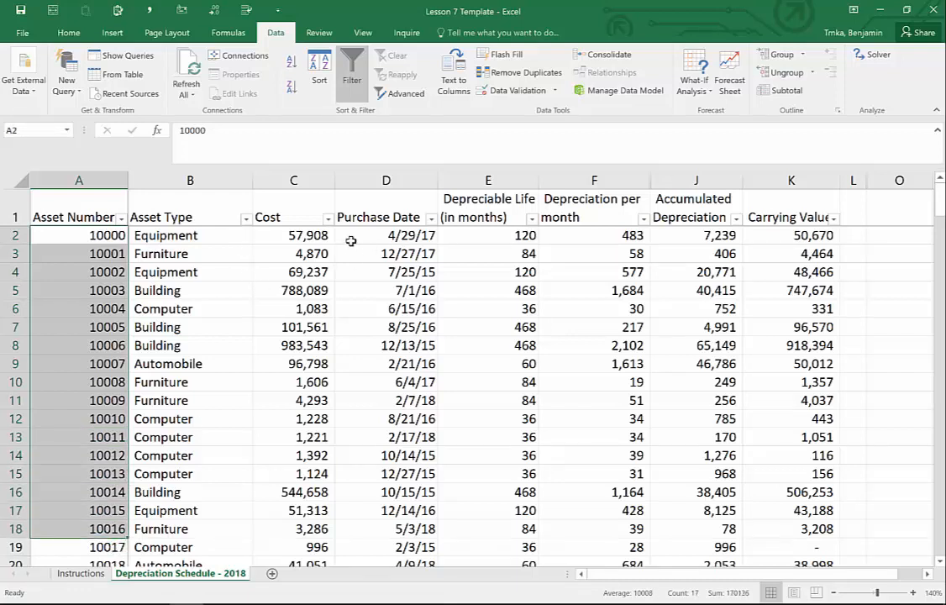
pyautogui.click(254, 239)
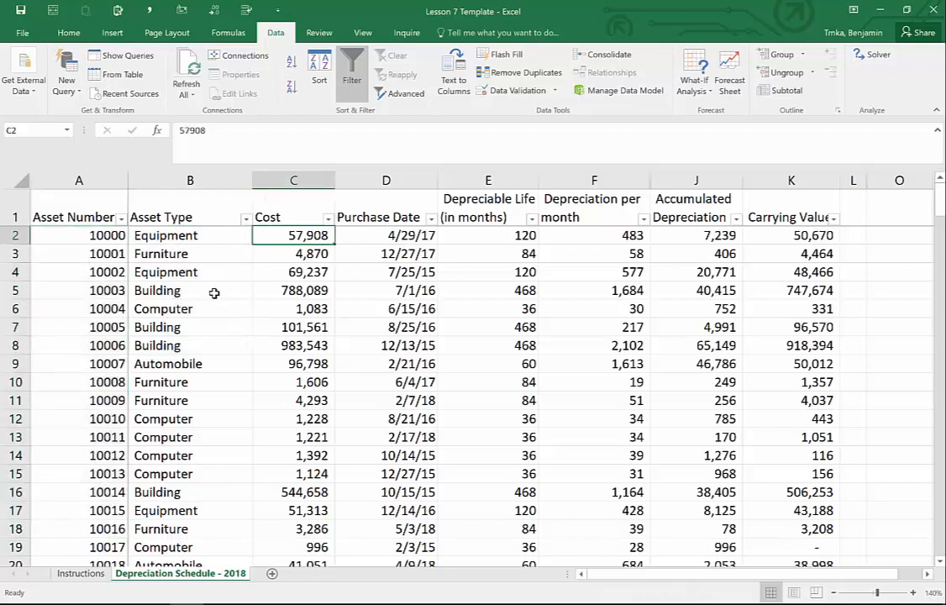
pyautogui.click(195, 237)
pyautogui.press('Down')
pyautogui.press('Down')
pyautogui.press('Down')
pyautogui.press('Down')
pyautogui.press('Down')
pyautogui.press('Down')
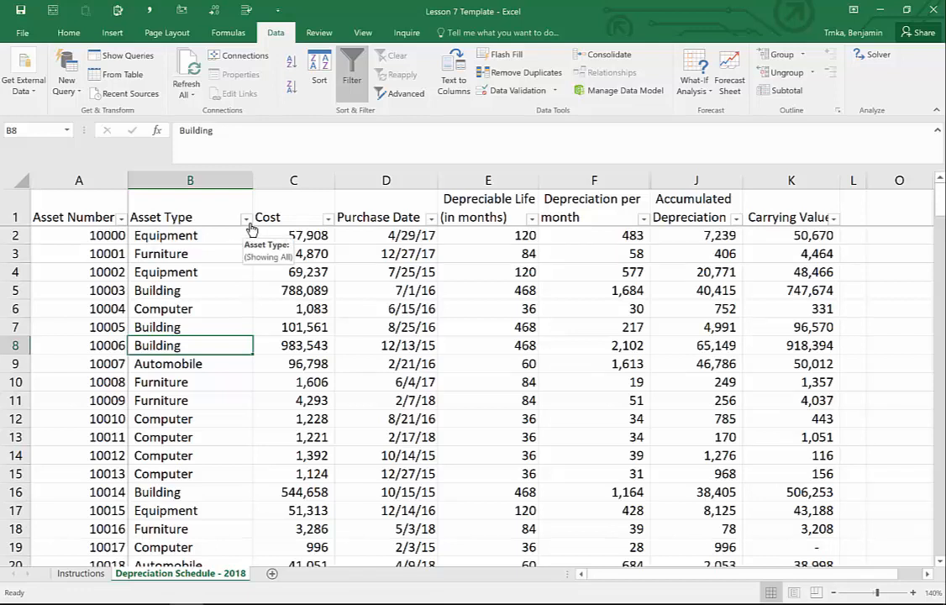
# - Sort the depreciation schedule by Asset Type from A to Z and check the order from B2 downward
pyautogui.click(246, 220)
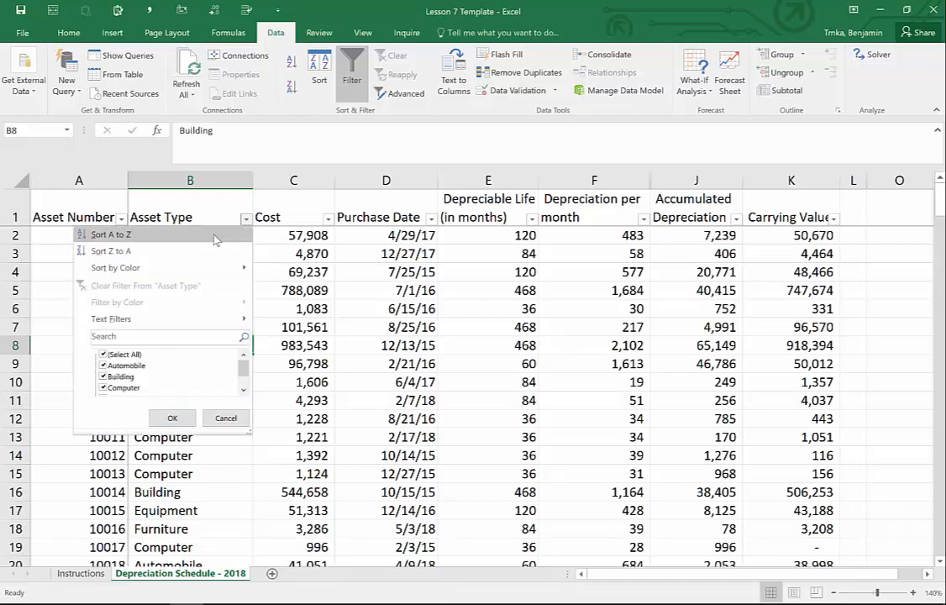
pyautogui.click(214, 240)
pyautogui.click(195, 236)
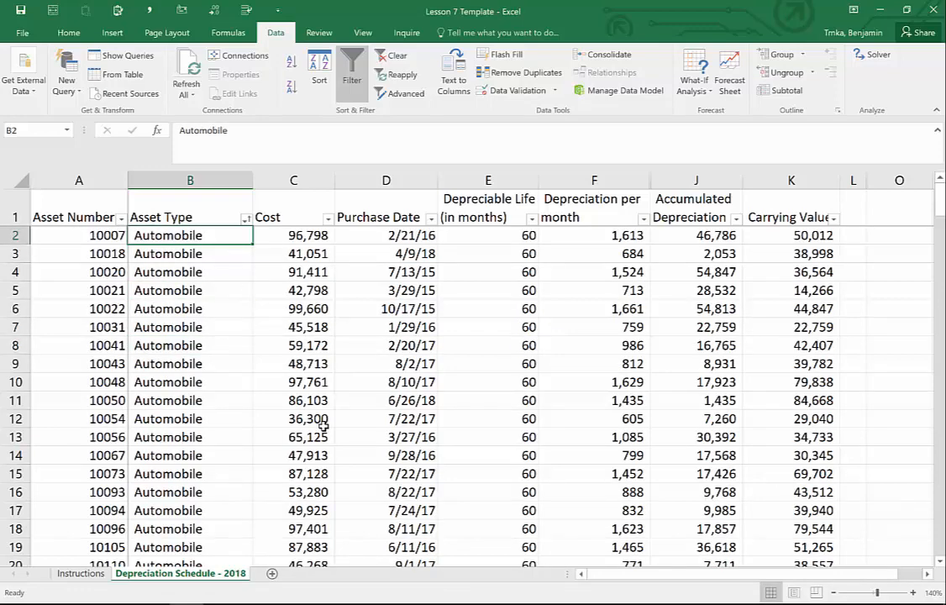
pyautogui.scroll(-7, 195, 383)
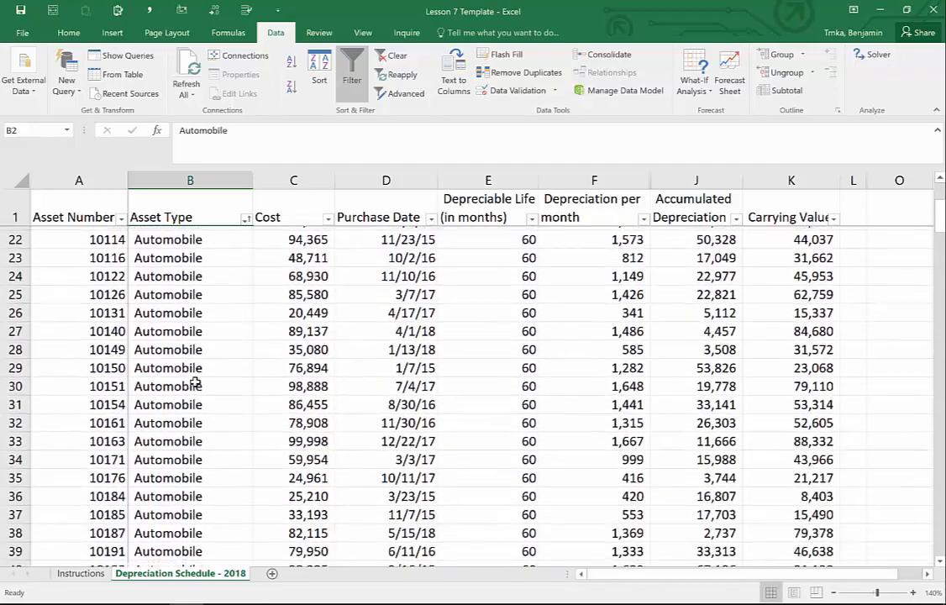
# - Examine how the sorted Asset Type column groups the Automobile, Building and Computer records down the schedule
pyautogui.scroll(-7, 195, 383)
pyautogui.moveTo(190, 253); pyautogui.dragTo(192, 463)
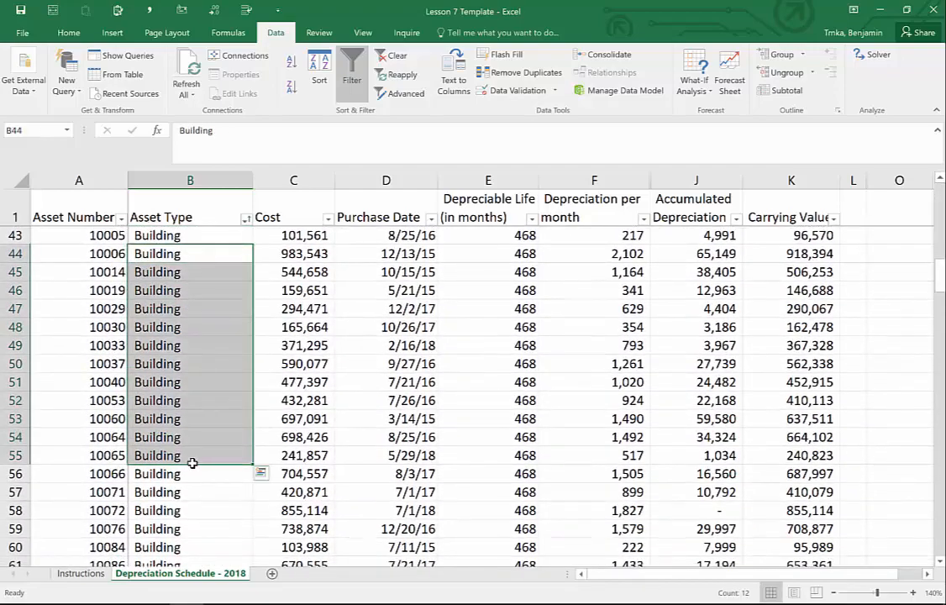
pyautogui.scroll(-11, 192, 463)
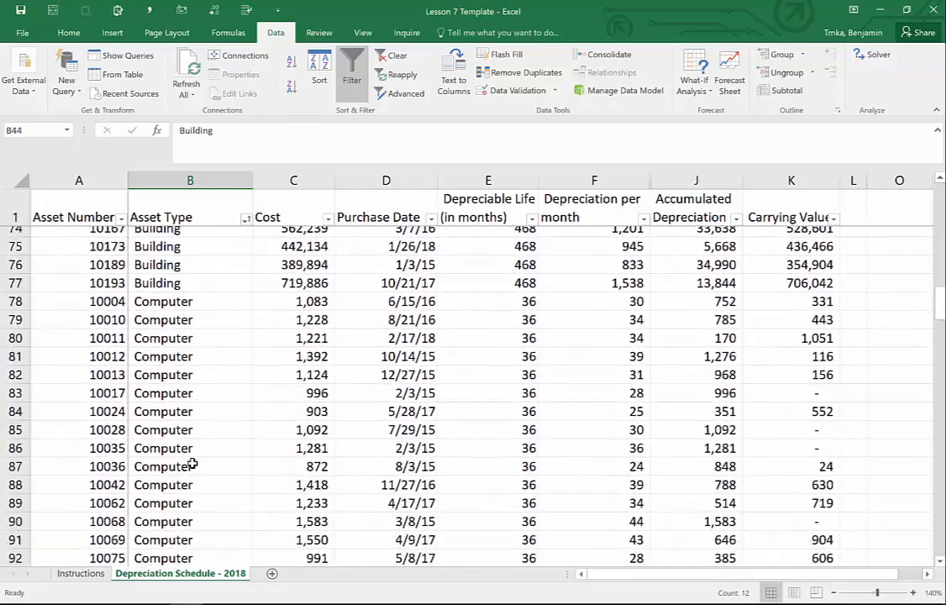
pyautogui.moveTo(183, 304); pyautogui.dragTo(197, 474)
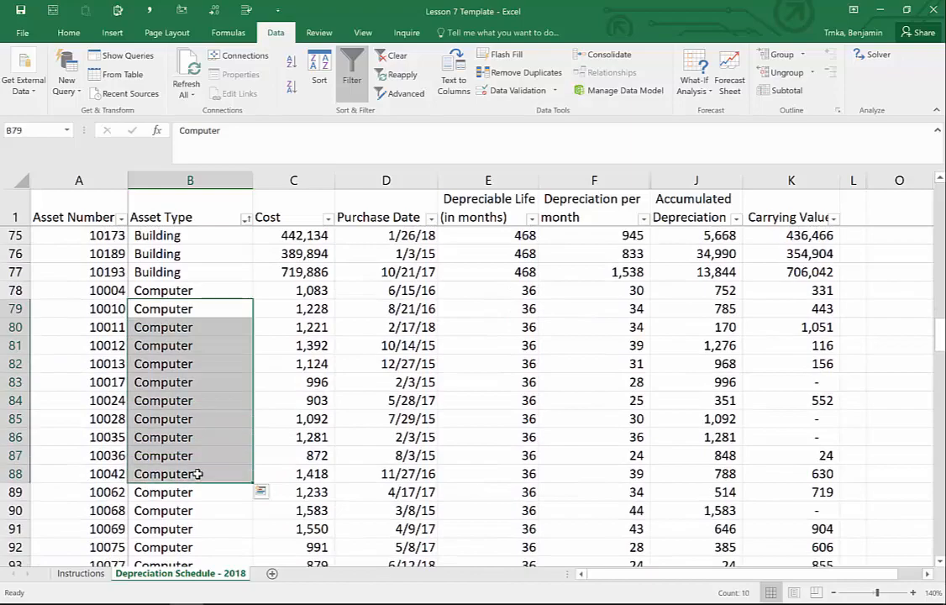
pyautogui.scroll(20, 196, 474)
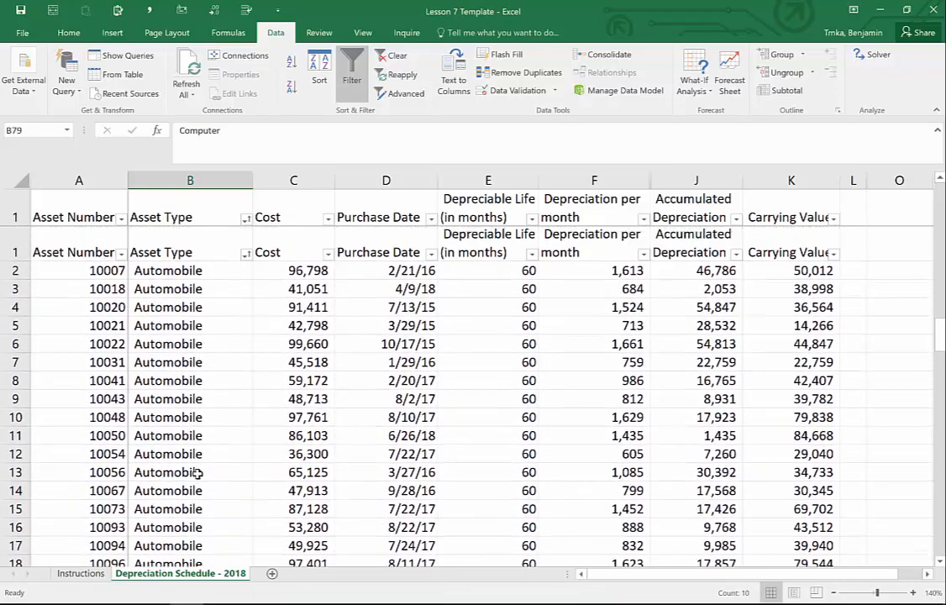
# - Turn off the header filters, sort the entire schedule by Asset Type from Z to A, and check the order down the sheet
pyautogui.click(282, 204)
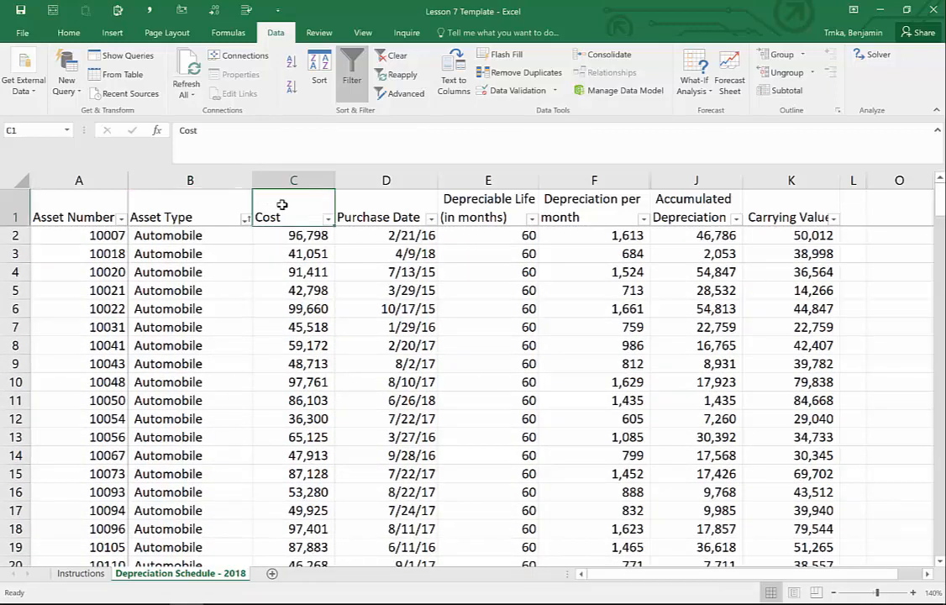
pyautogui.hotkey('ctrl', 'shift', 'l')
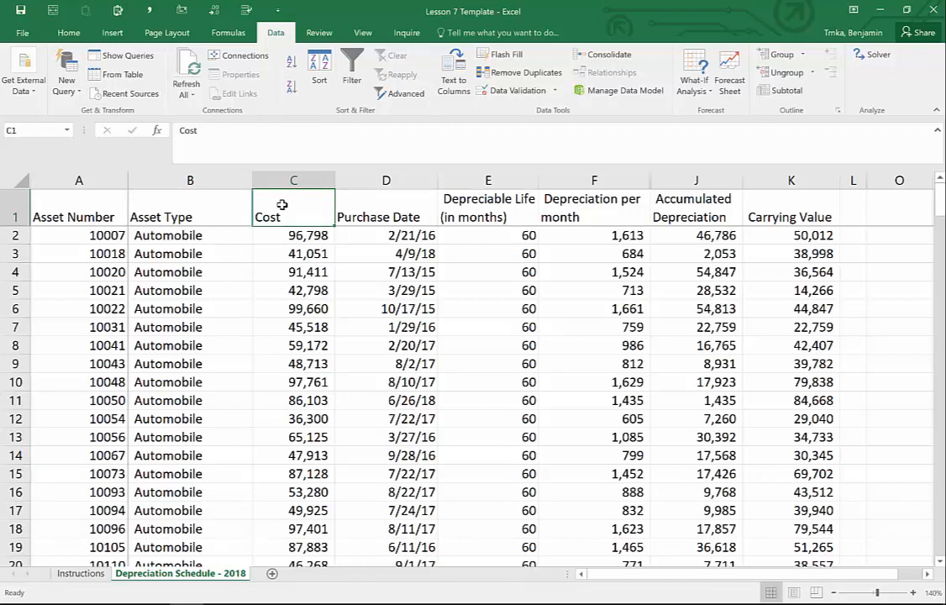
pyautogui.hotkey('ctrl', 'a')
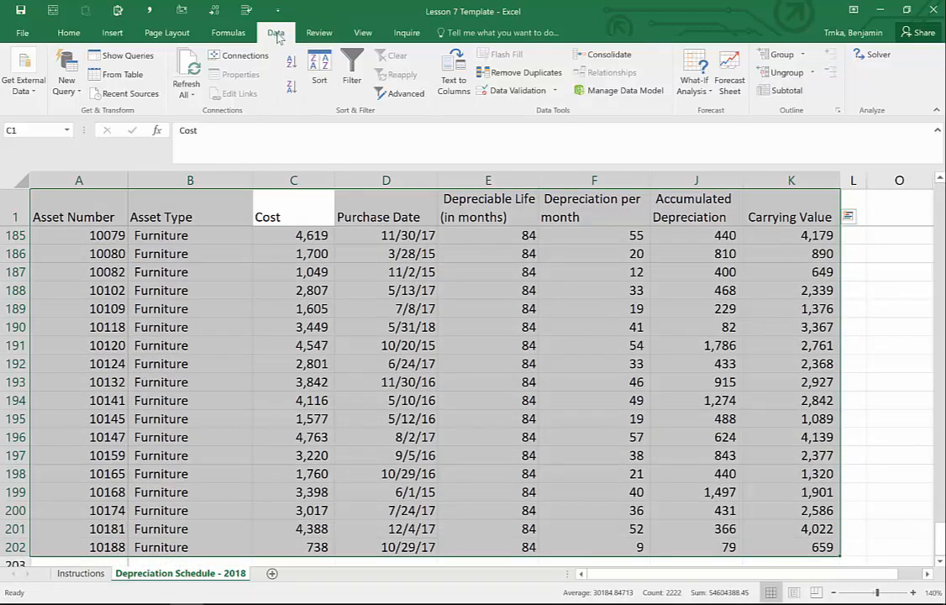
pyautogui.click(317, 74)
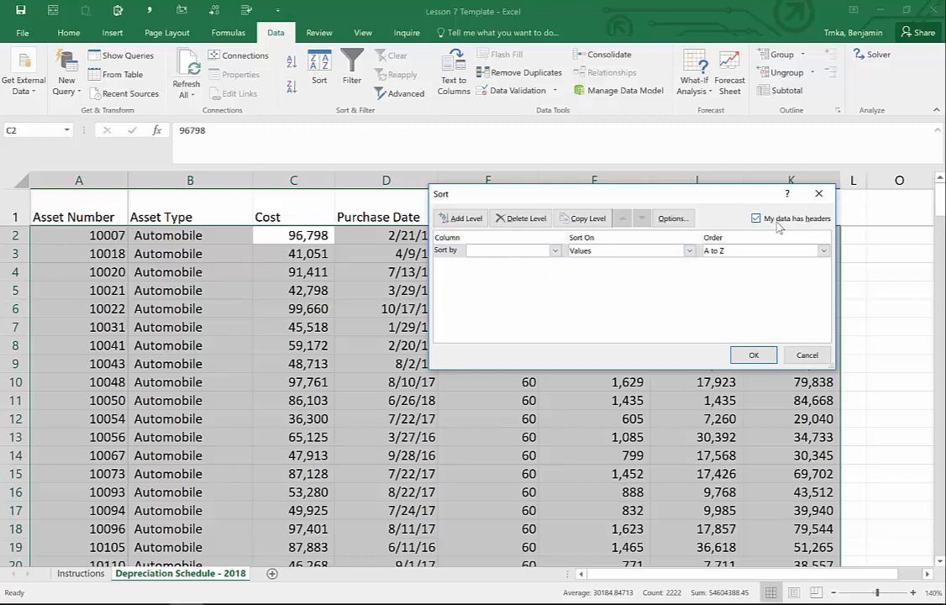
pyautogui.click(555, 252)
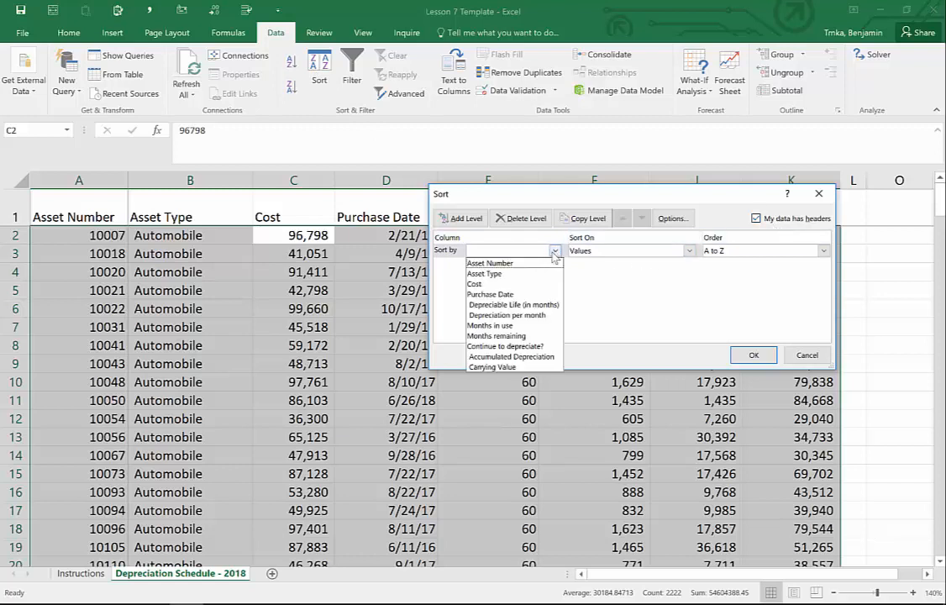
pyautogui.click(508, 274)
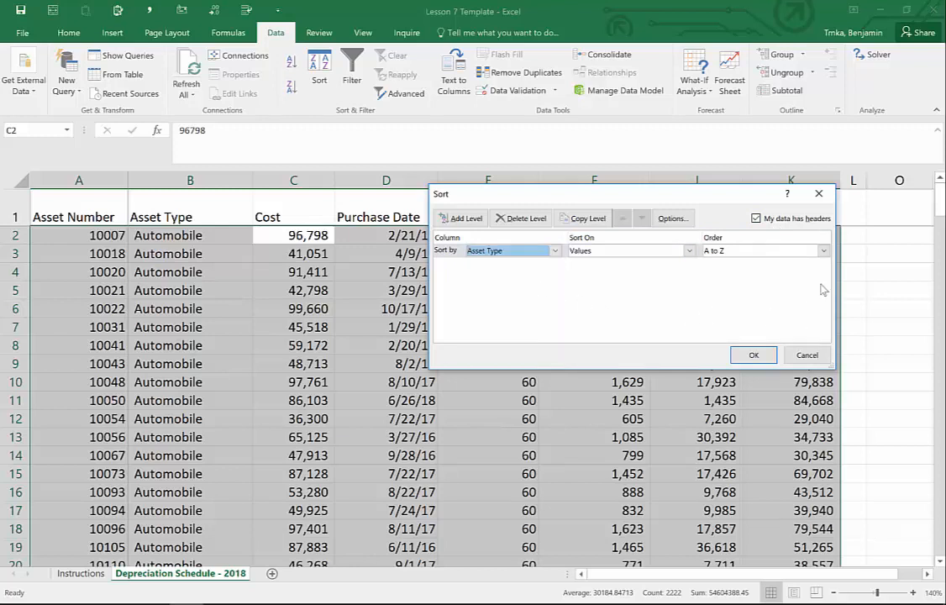
pyautogui.click(823, 250)
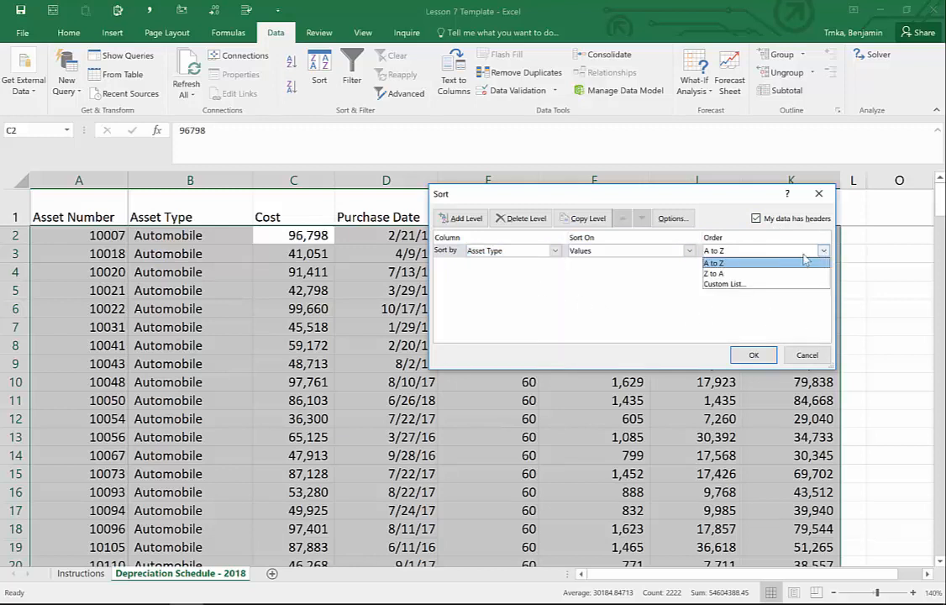
pyautogui.click(766, 274)
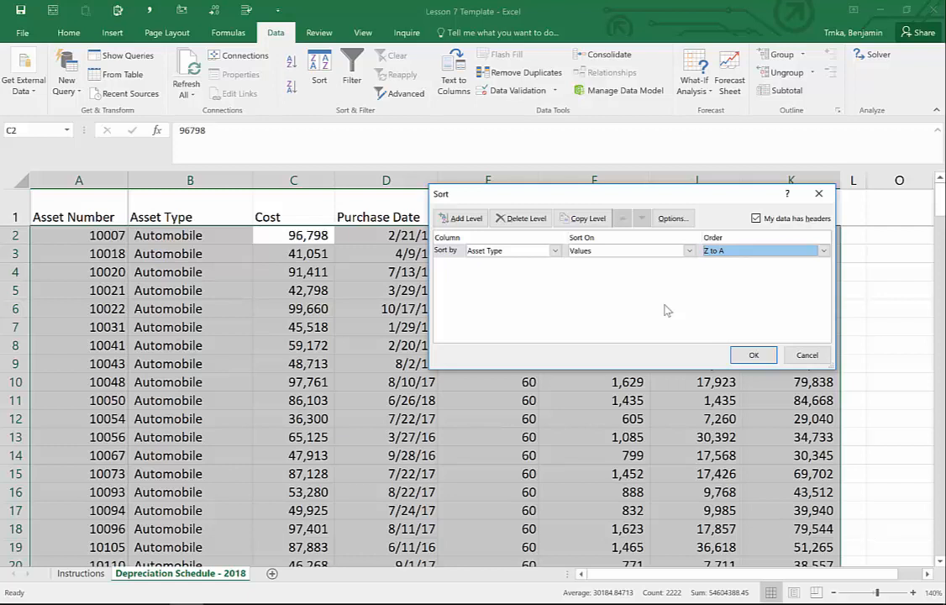
pyautogui.click(736, 354)
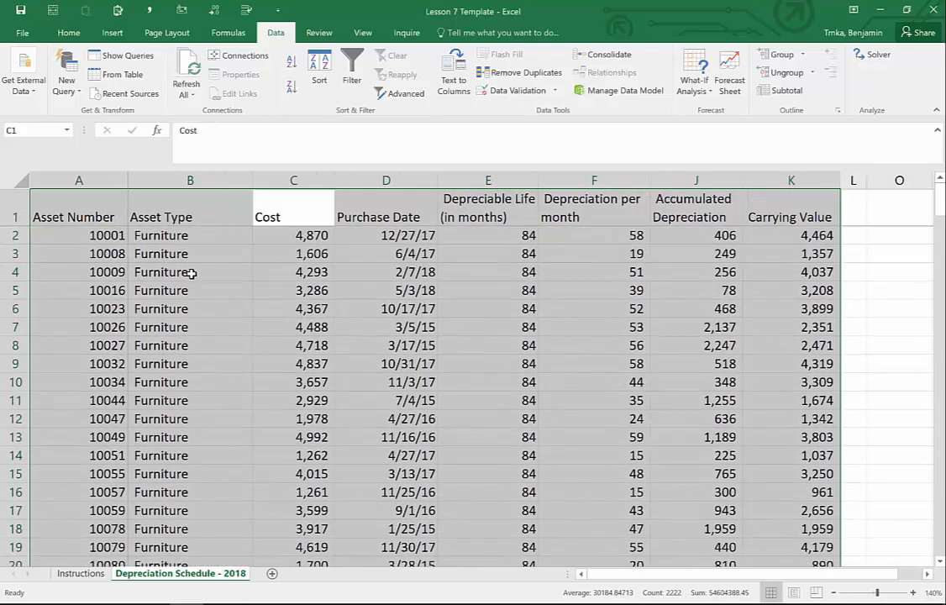
pyautogui.scroll(-20, 192, 273)
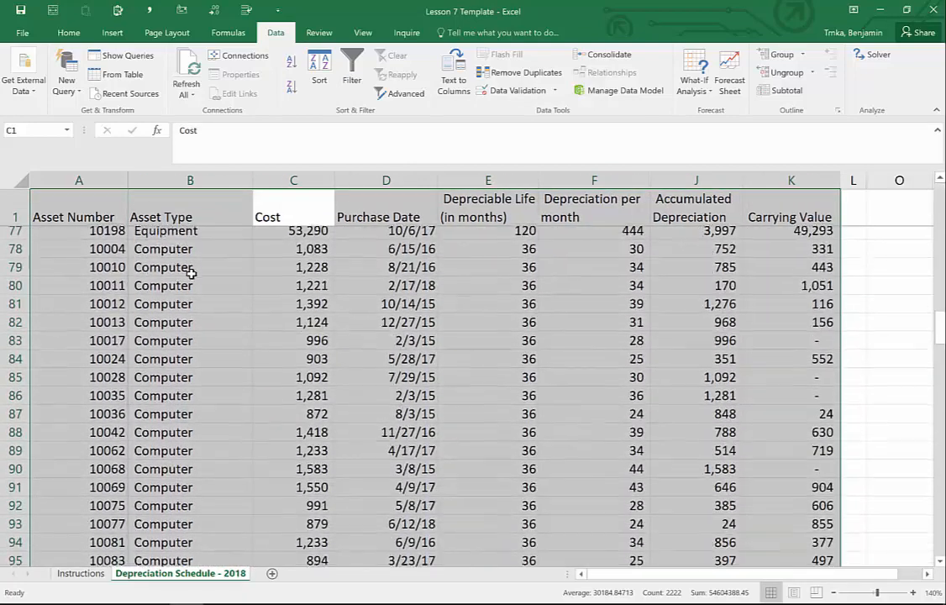
pyautogui.scroll(-13, 192, 273)
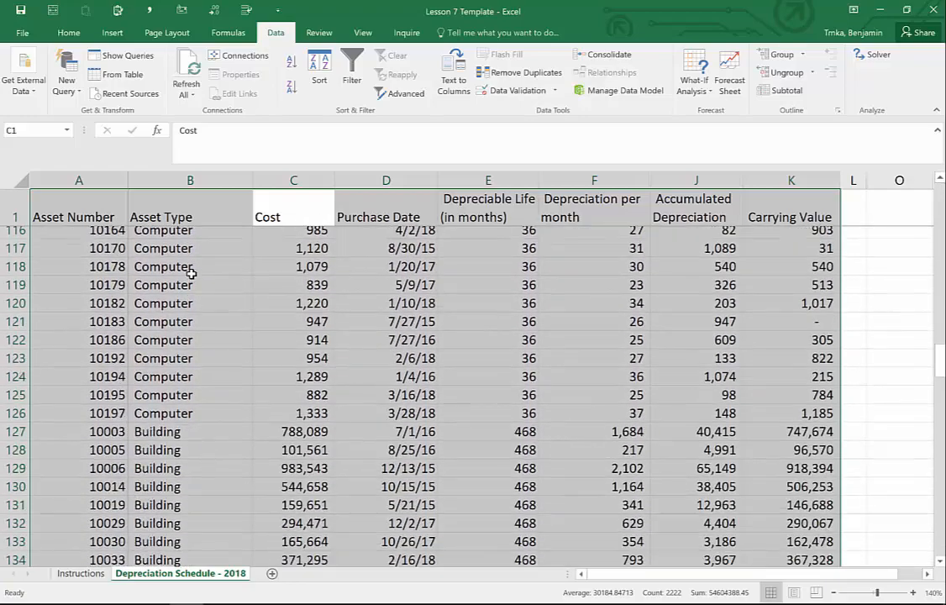
pyautogui.scroll(20, 191, 273)
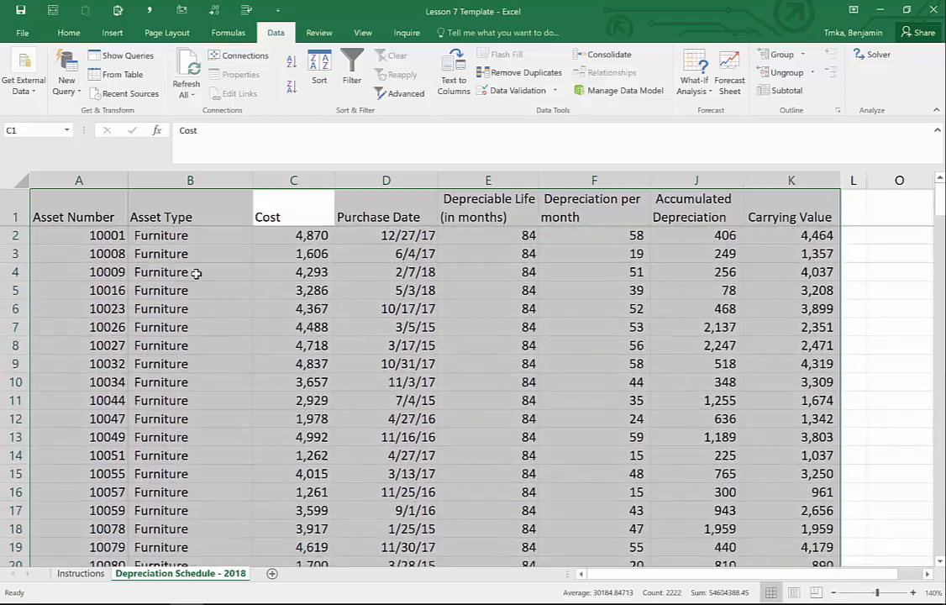
# - Turn the filters back on across the header row, from Asset Number to Carrying Value
pyautogui.click(380, 255)
pyautogui.click(88, 210)
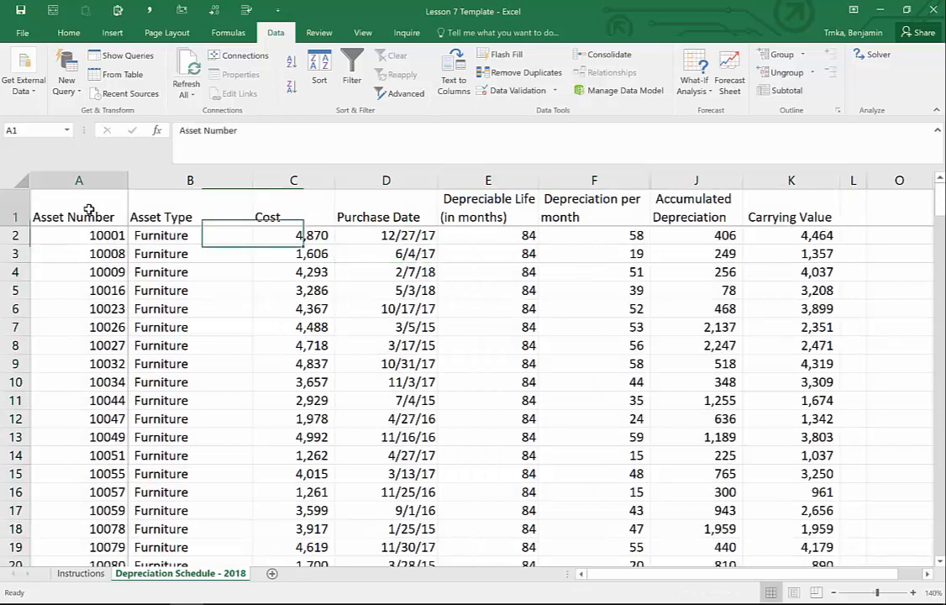
pyautogui.hotkey('ctrl', 'shift', 'Right')
pyautogui.hotkey('ctrl', 'shift', 'l')
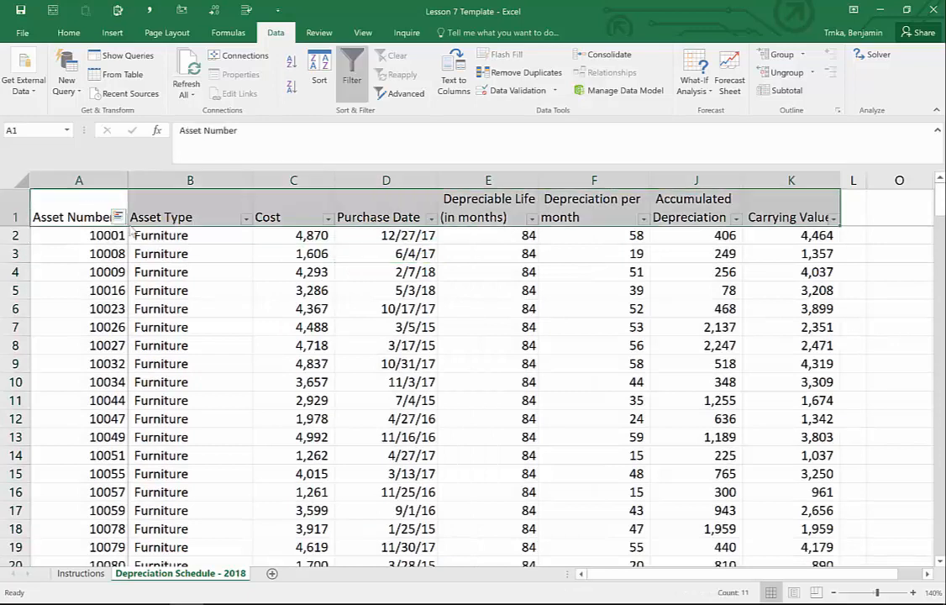
# - Sort the schedule by Cost from smallest to largest, followed by a sort on Asset Type from A to Z
pyautogui.click(327, 220)
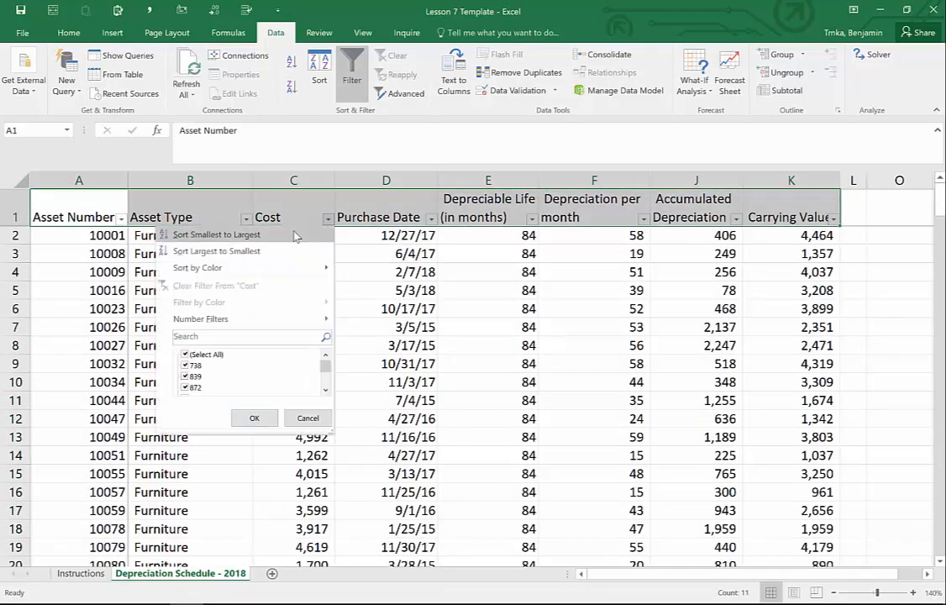
pyautogui.click(265, 239)
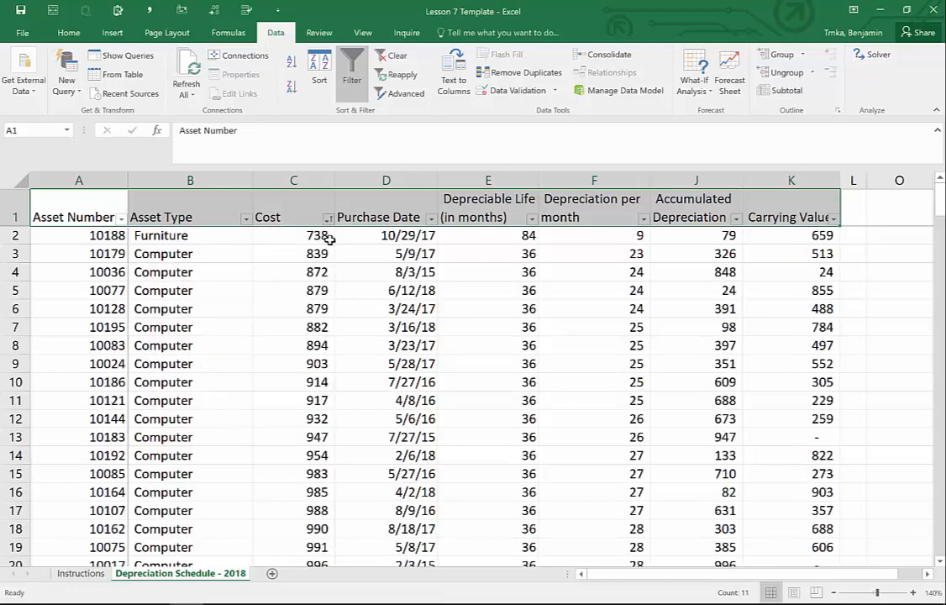
pyautogui.click(294, 236)
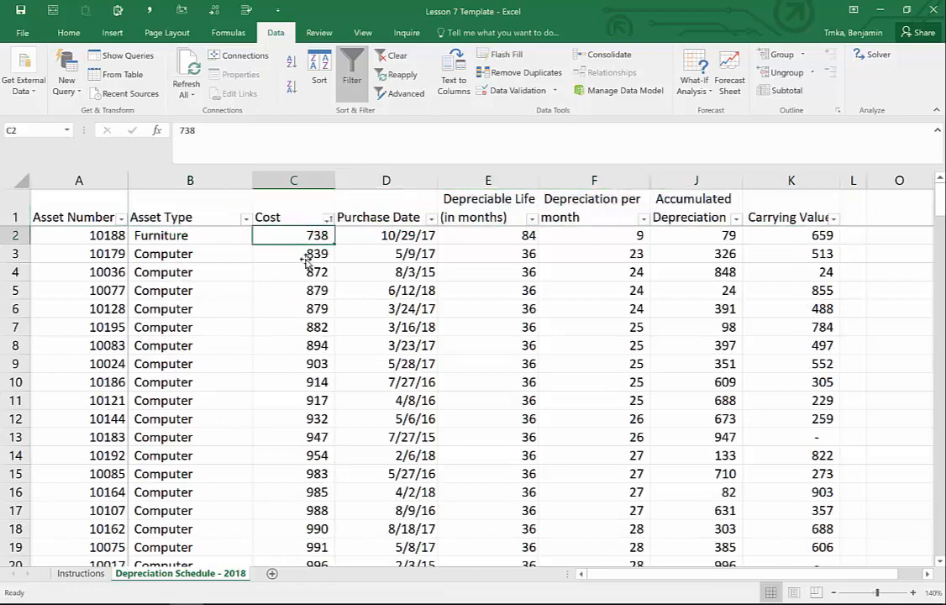
pyautogui.scroll(-6, 312, 404)
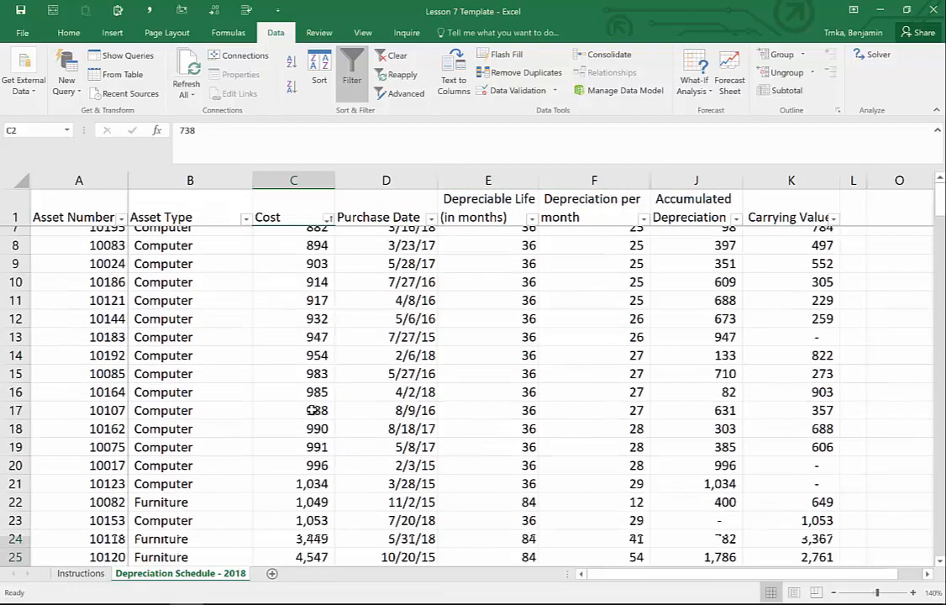
pyautogui.scroll(-2, 313, 409)
pyautogui.scroll(9, 313, 409)
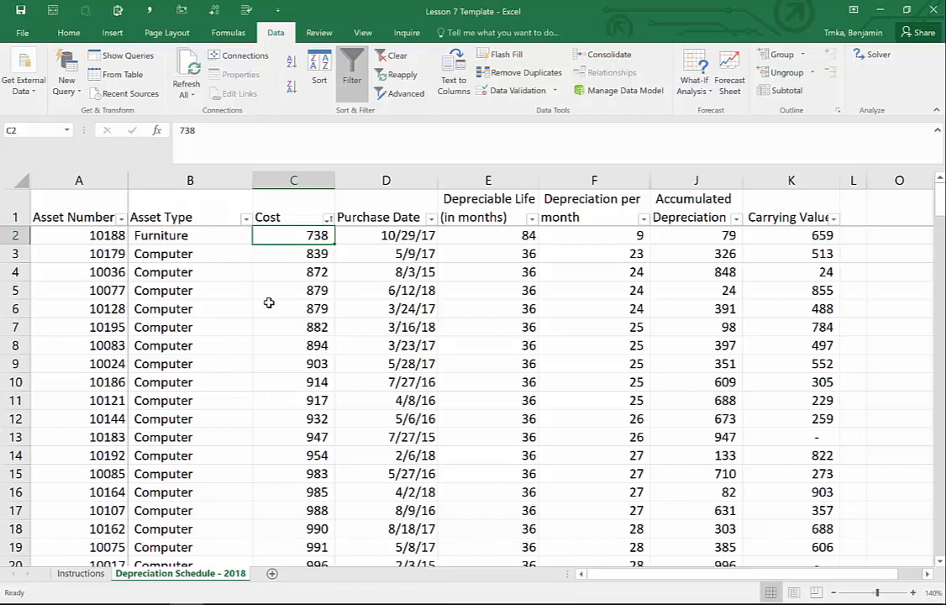
pyautogui.click(246, 220)
pyautogui.click(177, 208)
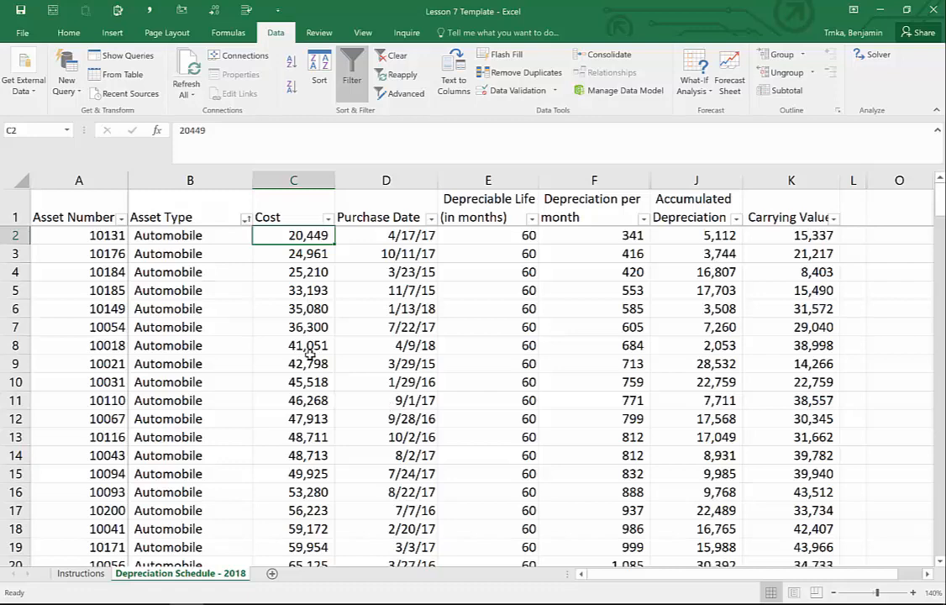
# - Start a Subtotal on the entire schedule that applies the Sum function at each change in Asset Type
pyautogui.hotkey('ctrl', 'a')
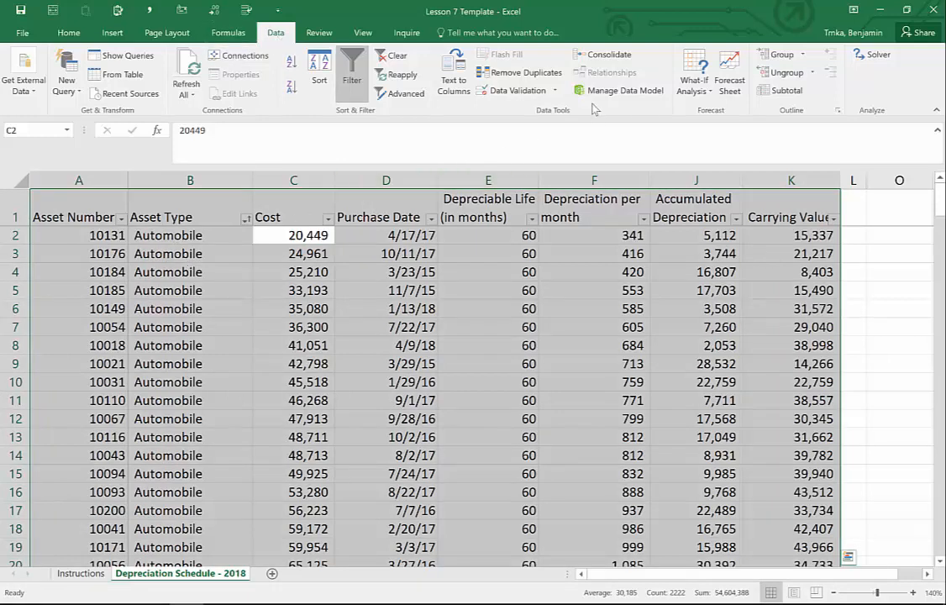
pyautogui.click(807, 98)
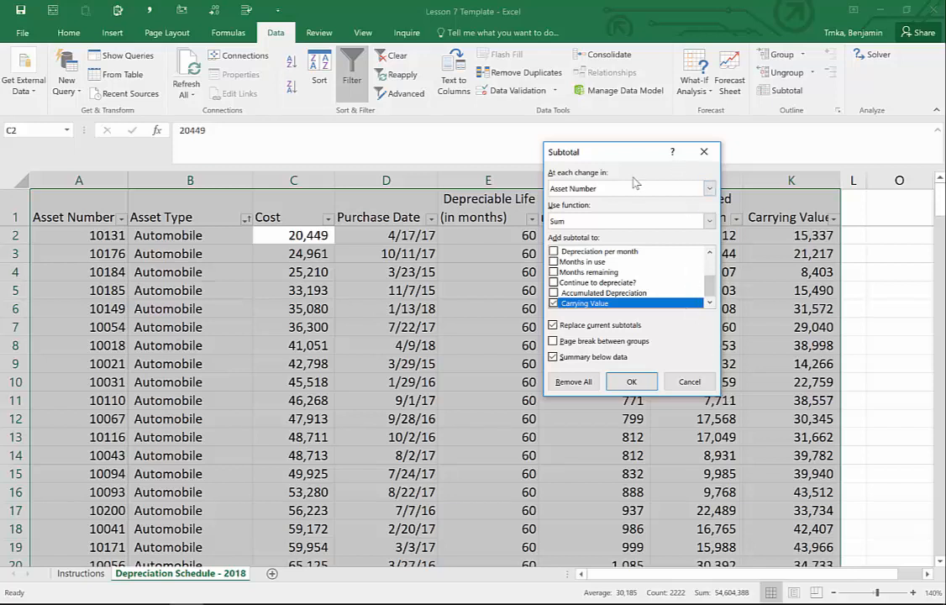
pyautogui.click(709, 189)
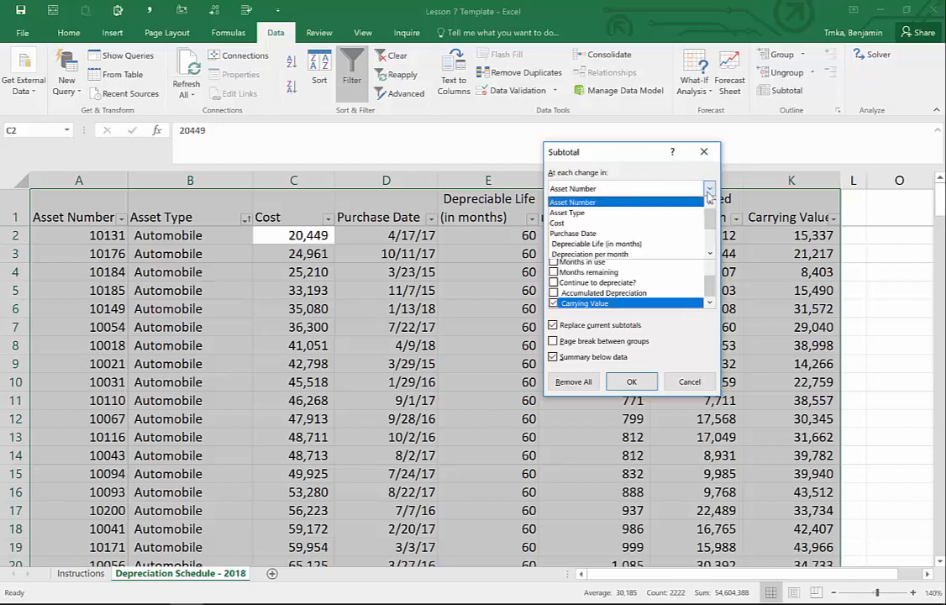
pyautogui.click(638, 214)
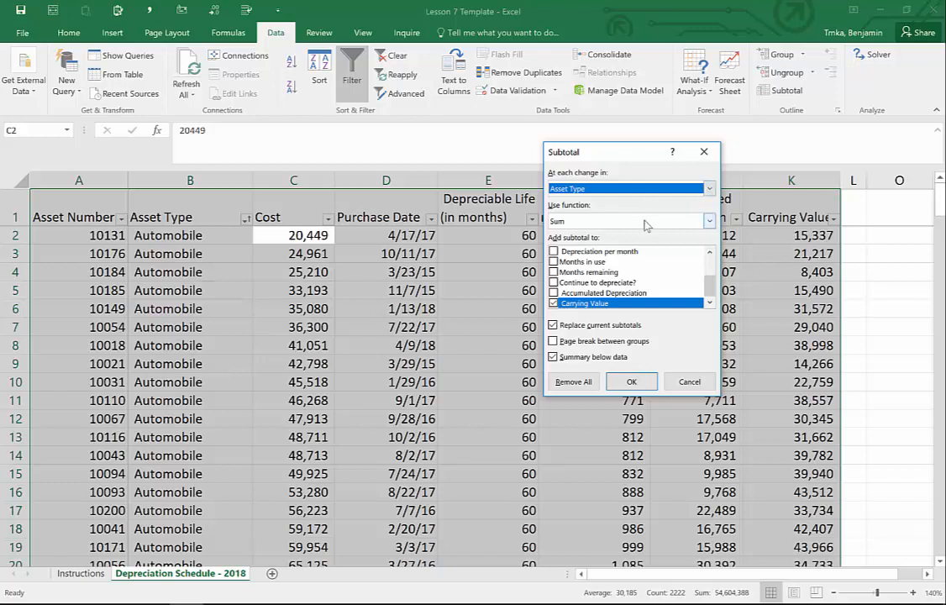
pyautogui.click(707, 220)
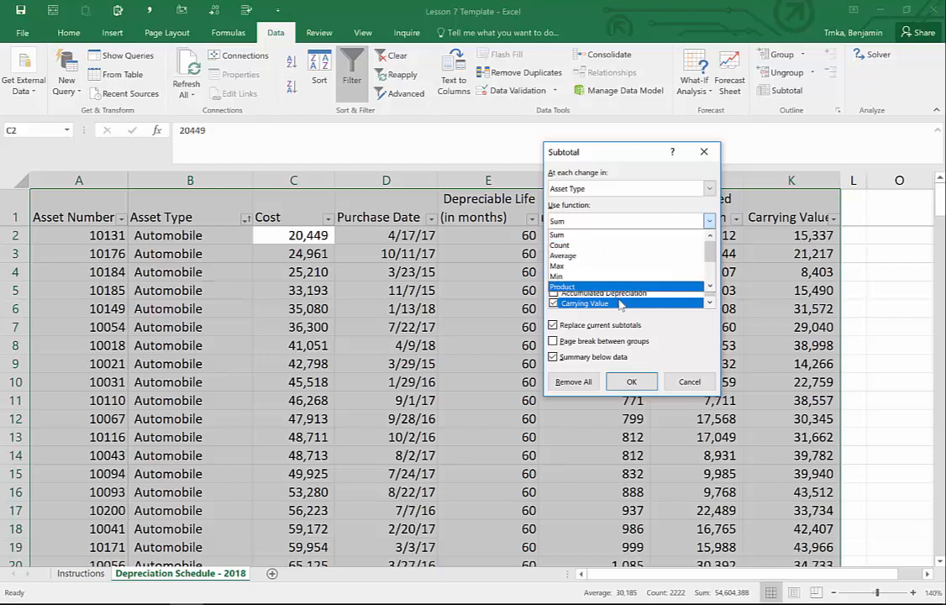
pyautogui.click(627, 235)
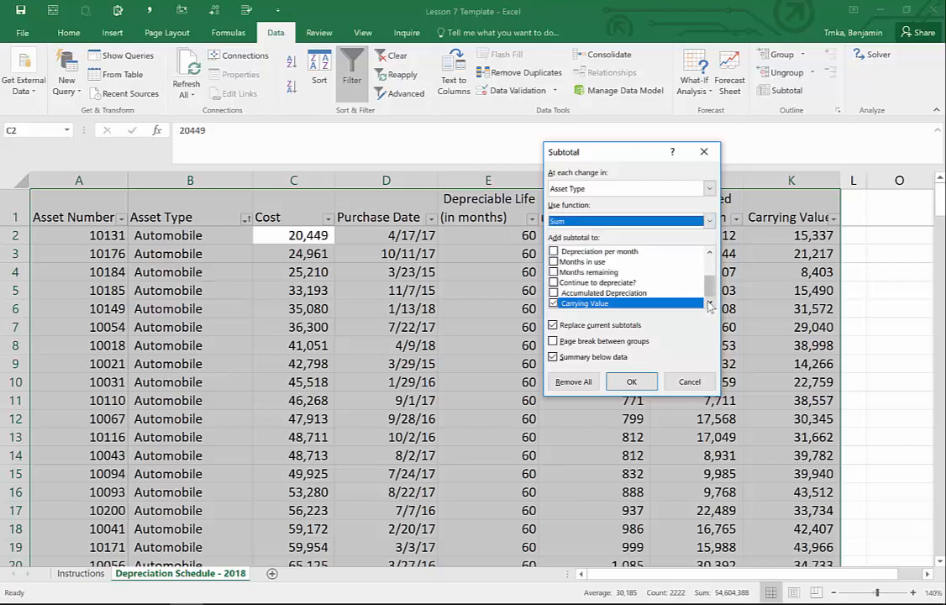
# - Include Depreciation per month, Accumulated Depreciation and Cost among the columns receiving a subtotal
pyautogui.click(559, 252)
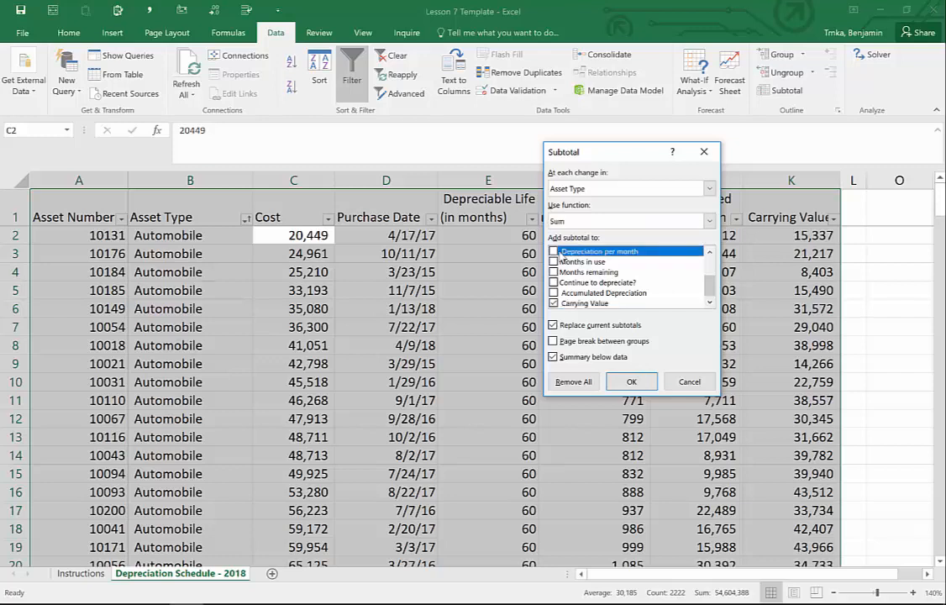
pyautogui.click(553, 252)
pyautogui.click(553, 293)
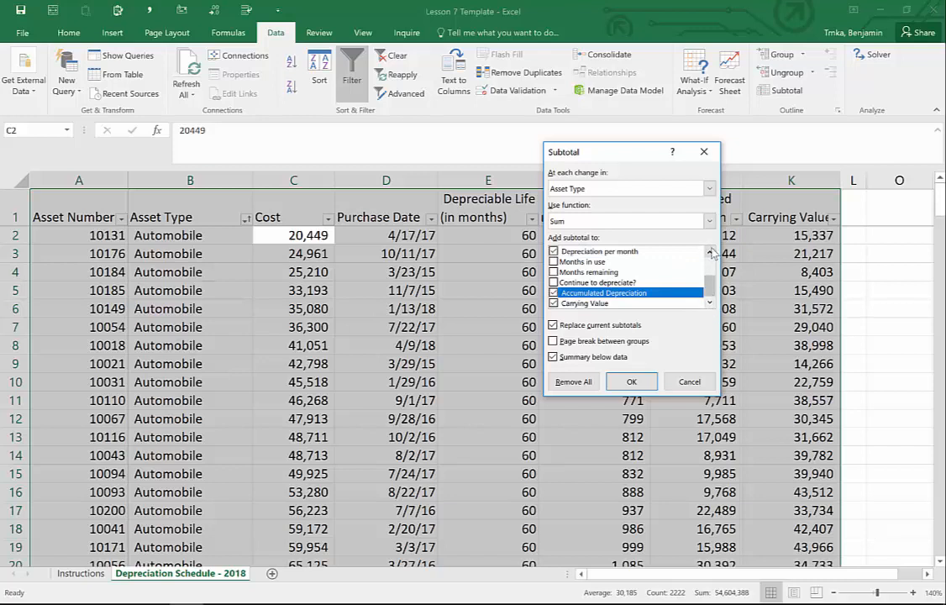
pyautogui.moveTo(710, 298); pyautogui.dragTo(709, 260)
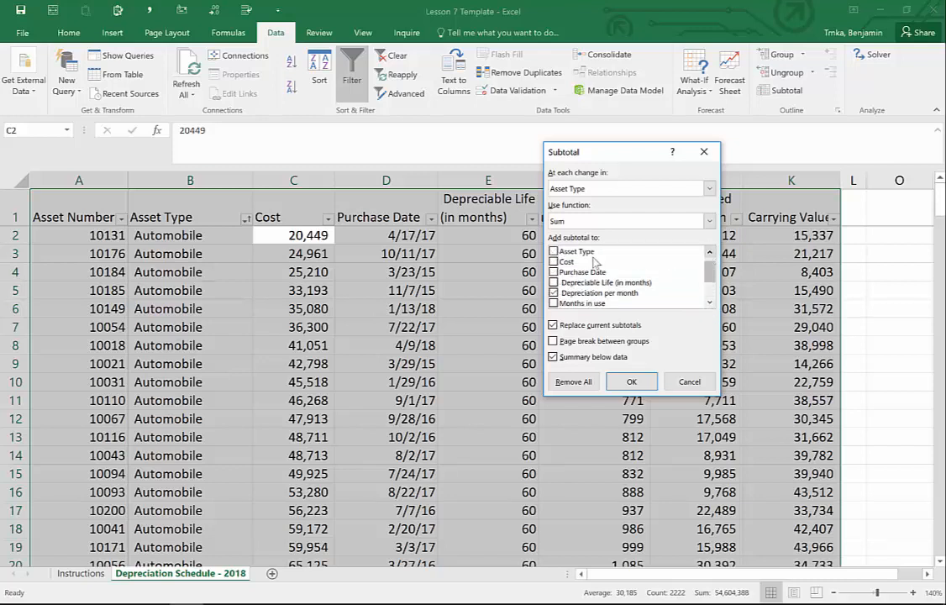
pyautogui.click(553, 261)
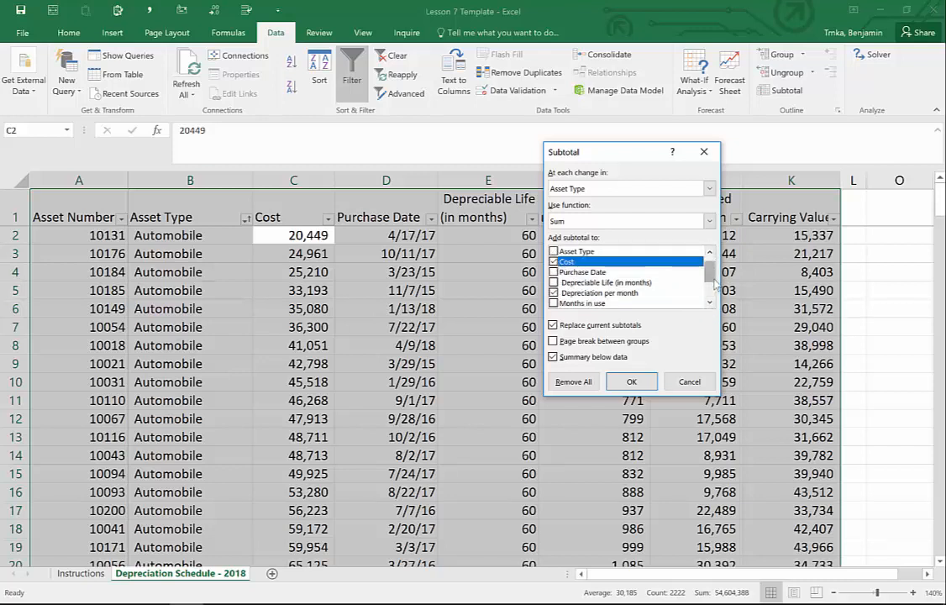
pyautogui.click(710, 252)
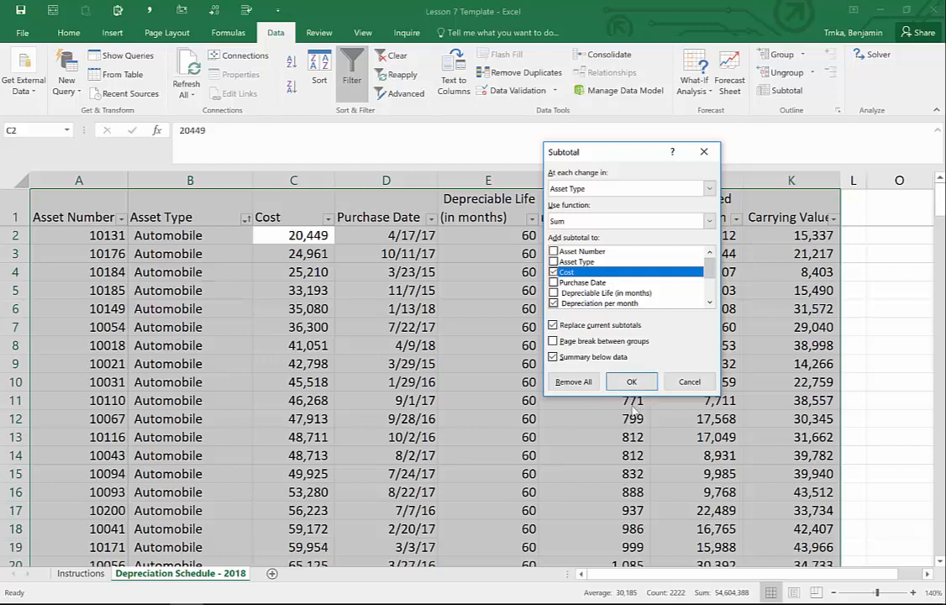
# - Apply the subtotals and examine the Automobile Total formulas for Cost, Depreciation per month, Accumulated Depreciation and Carrying Value
pyautogui.click(632, 382)
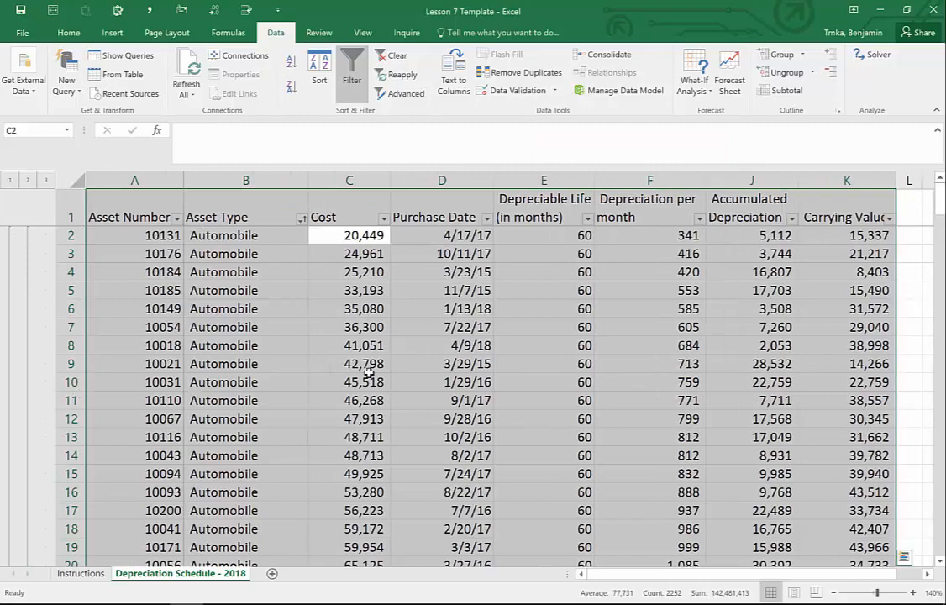
pyautogui.scroll(-2, 264, 377)
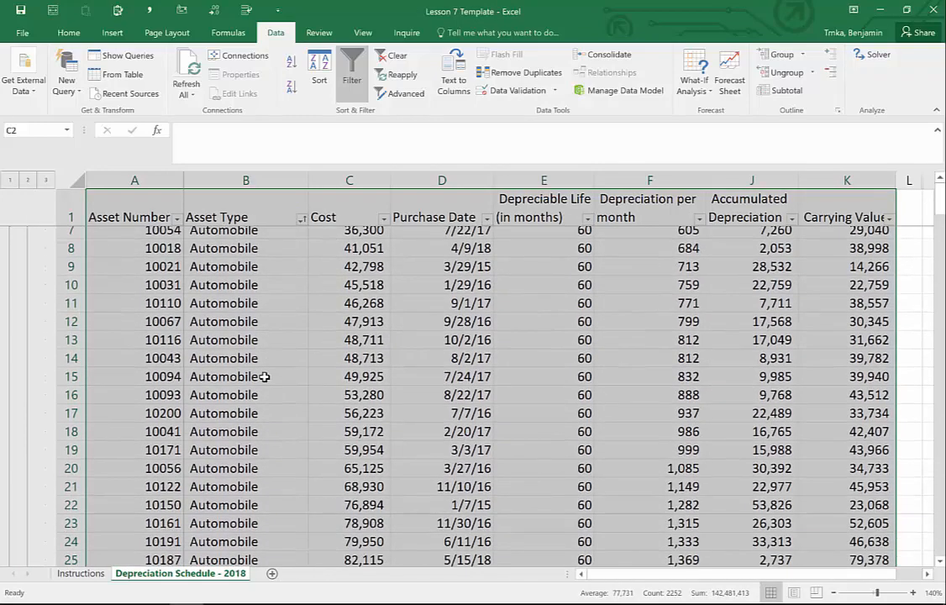
pyautogui.scroll(-11, 263, 377)
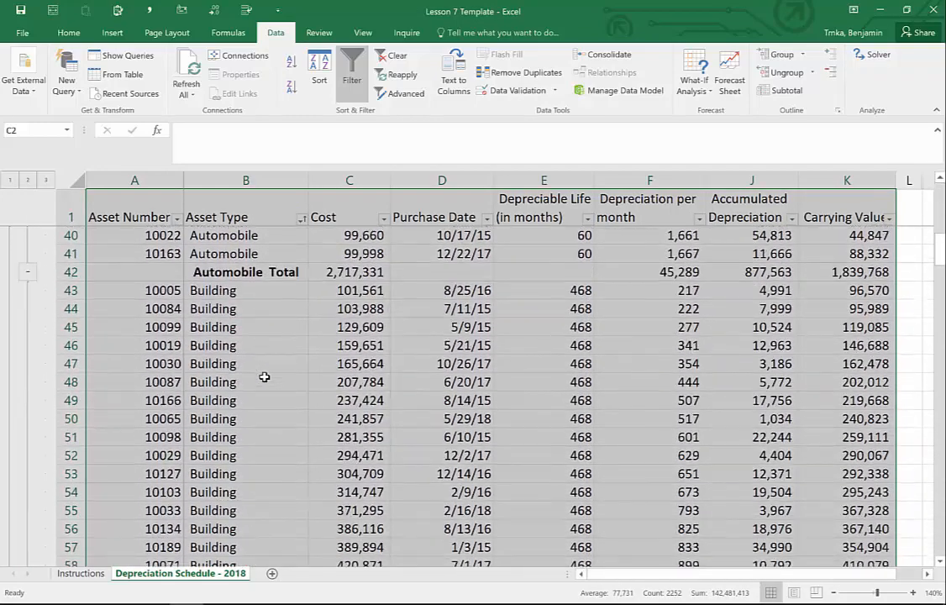
pyautogui.scroll(1, 264, 376)
pyautogui.click(256, 306)
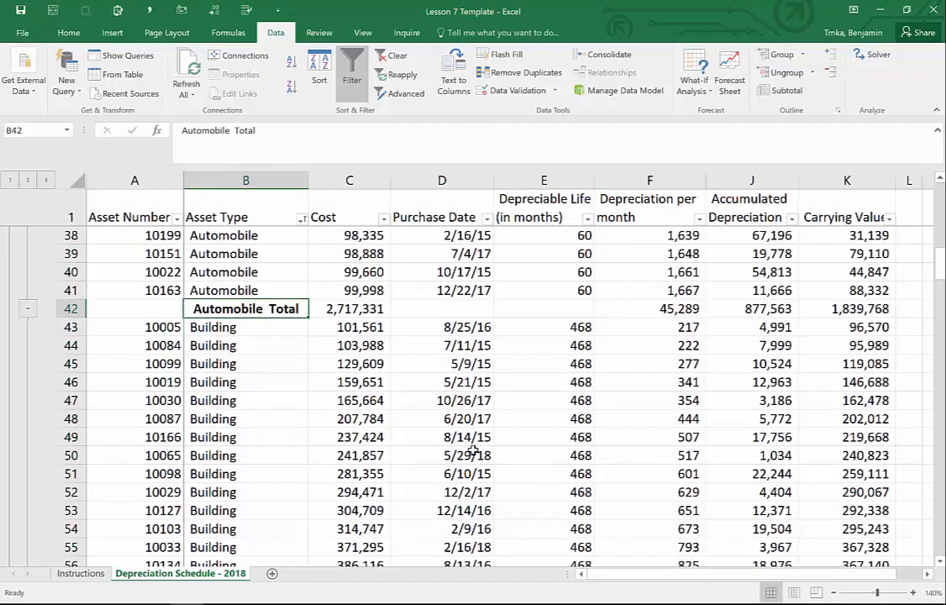
pyautogui.click(358, 309)
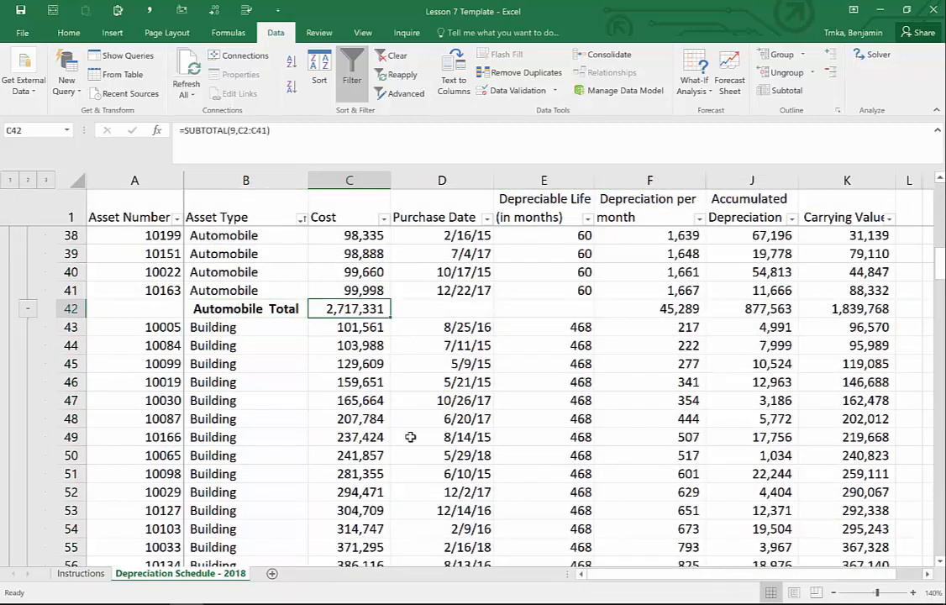
pyautogui.click(606, 308)
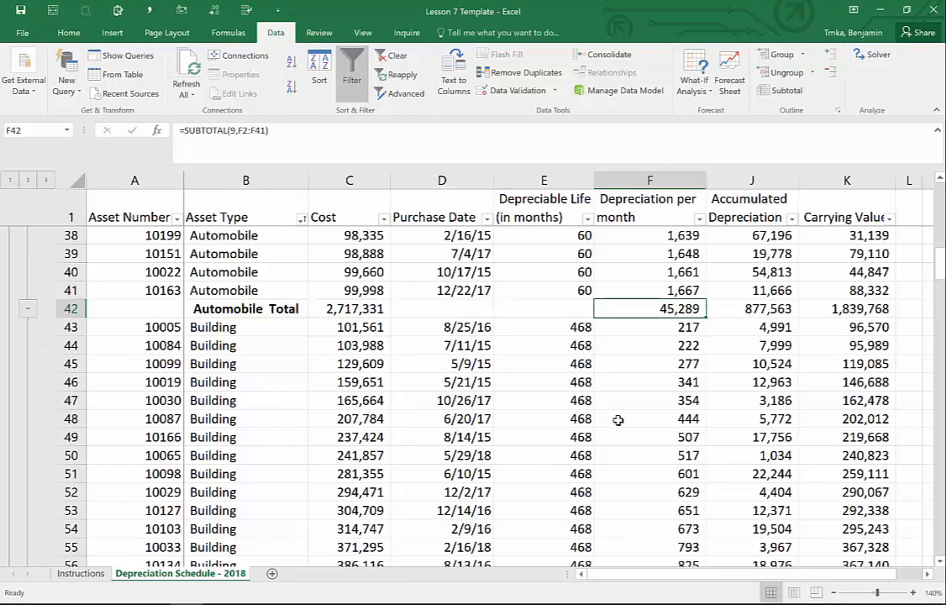
pyautogui.press('Right')
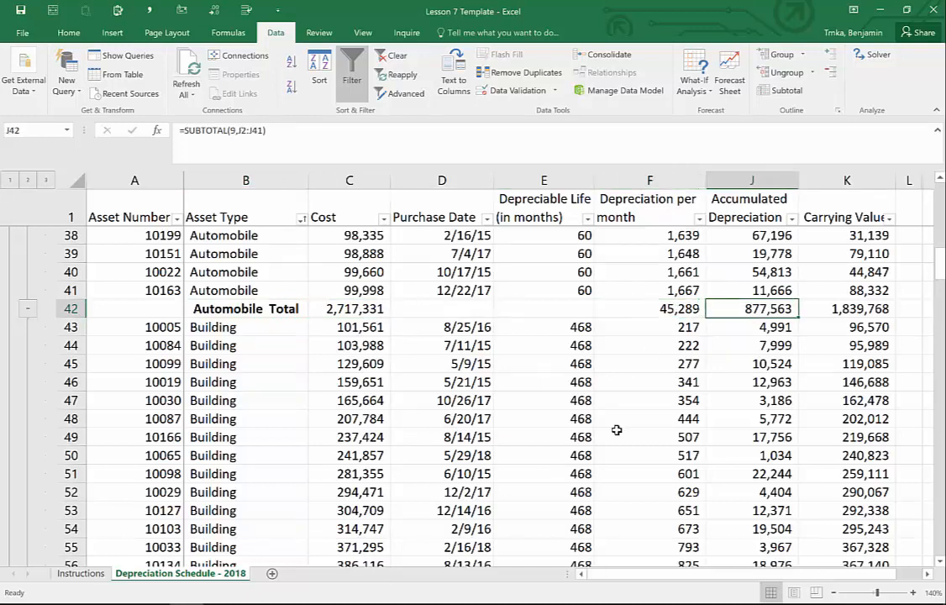
pyautogui.press('Right')
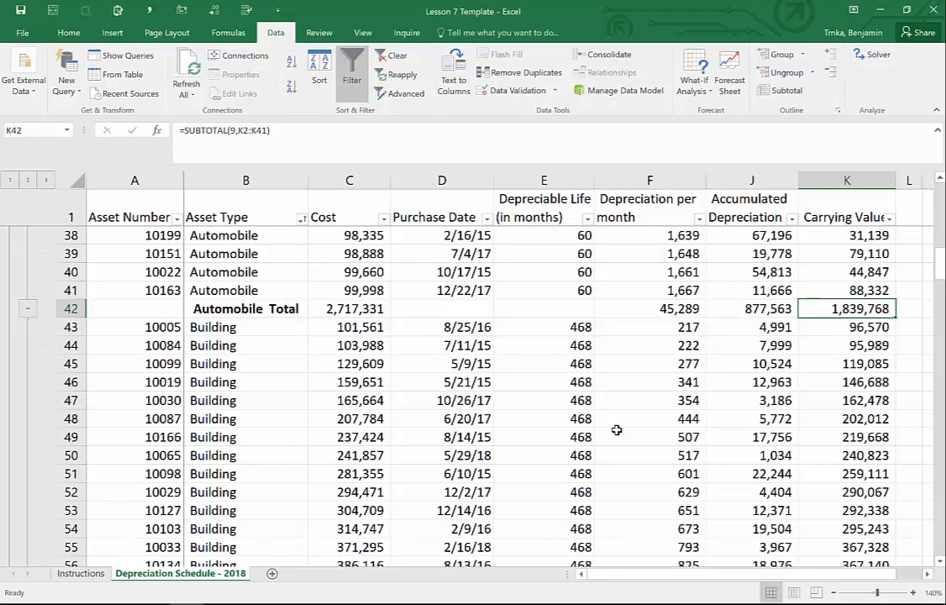
# - Collapse the outline to the asset type totals, reduce it to the grand total only, and return to the asset type totals
pyautogui.click(28, 180)
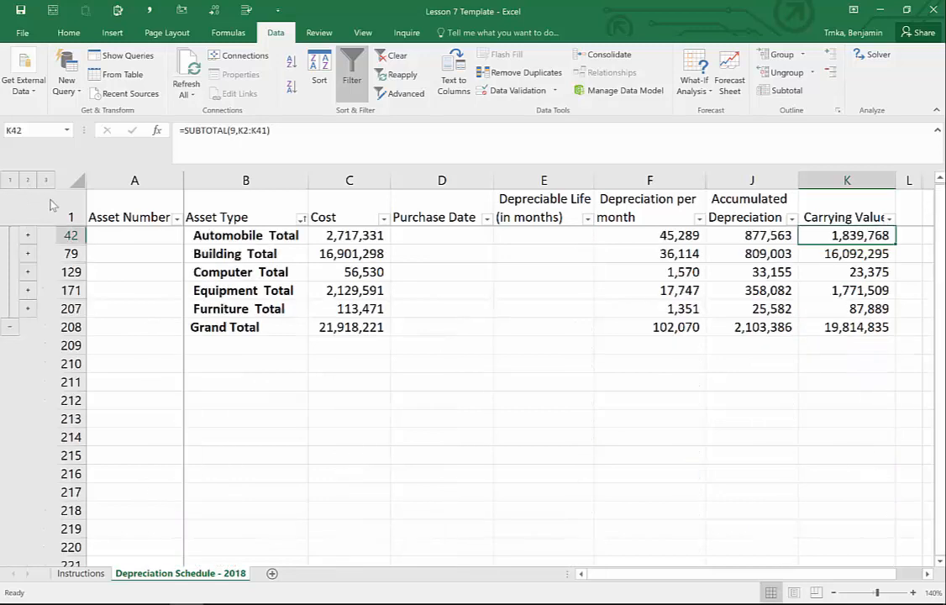
pyautogui.scroll(1, 252, 339)
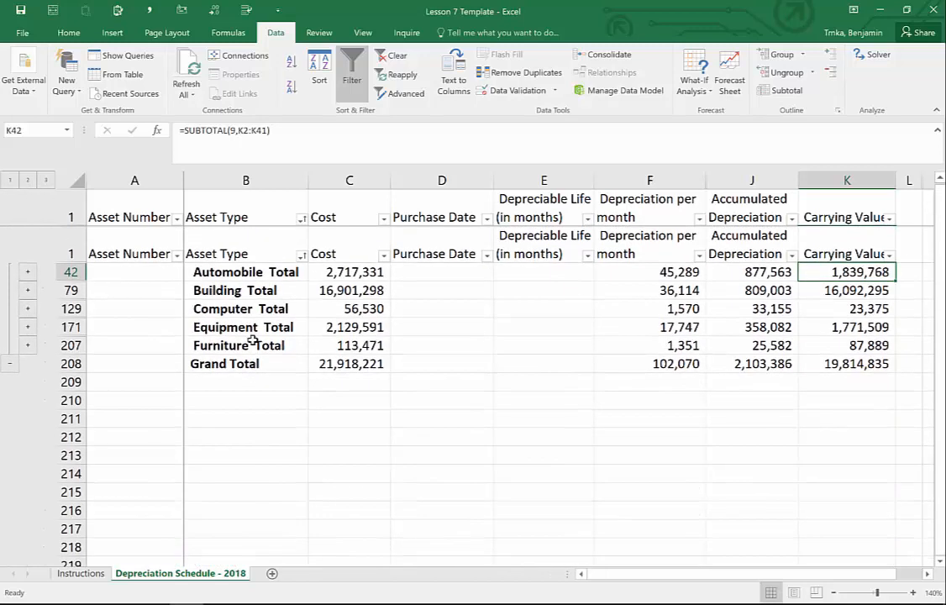
pyautogui.scroll(-1, 245, 336)
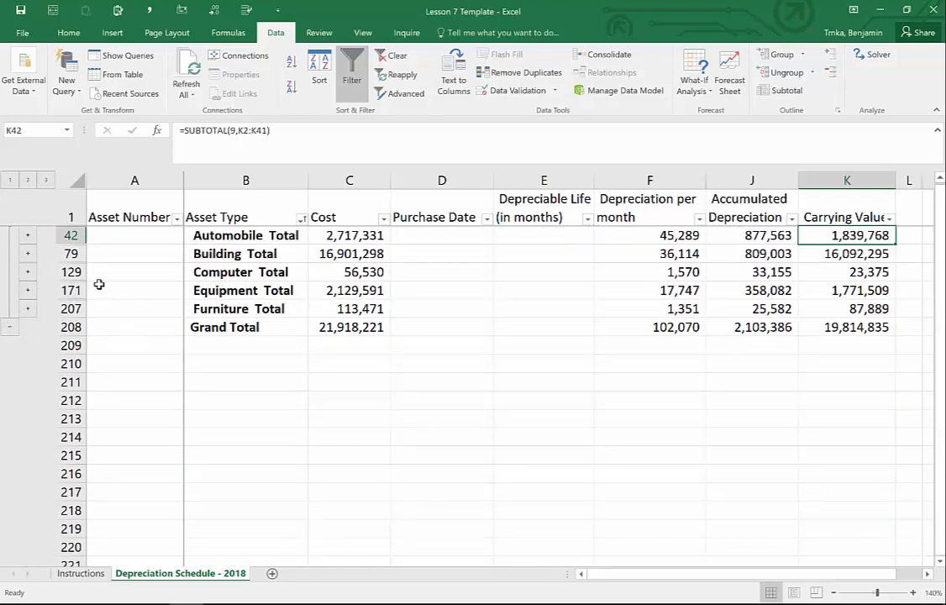
pyautogui.click(10, 180)
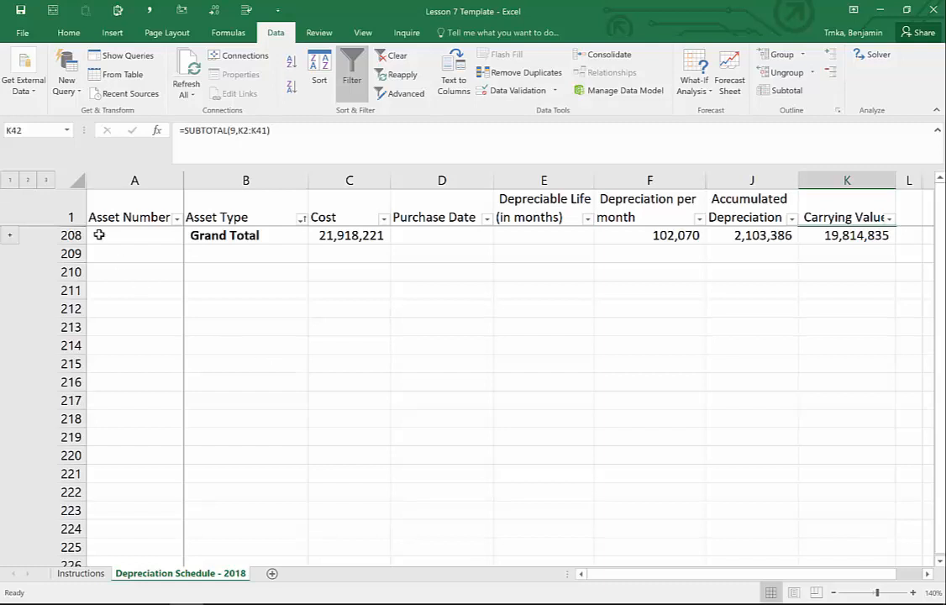
pyautogui.click(28, 180)
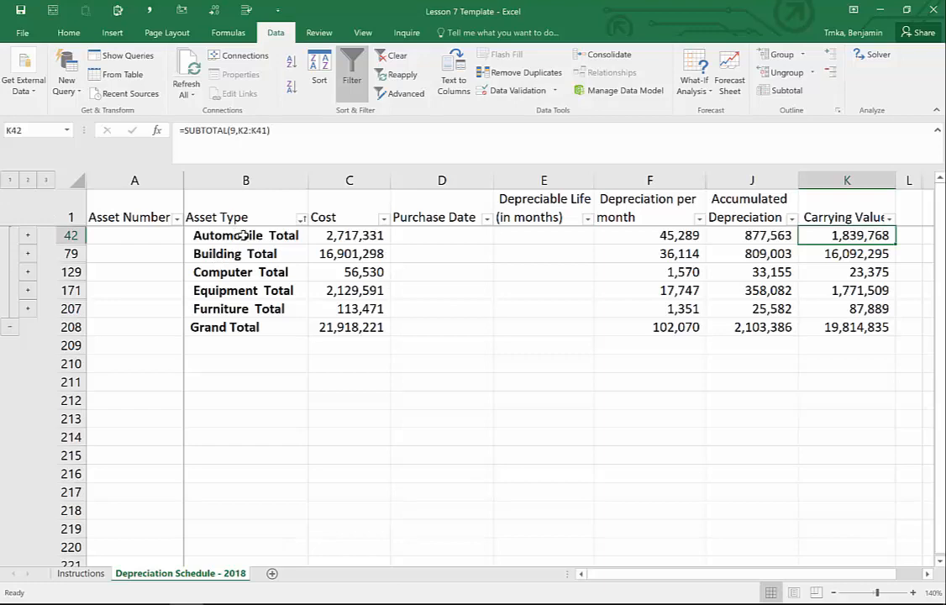
# - Expand only the Automobile group and review its asset rows down to the Grand Total
pyautogui.click(28, 239)
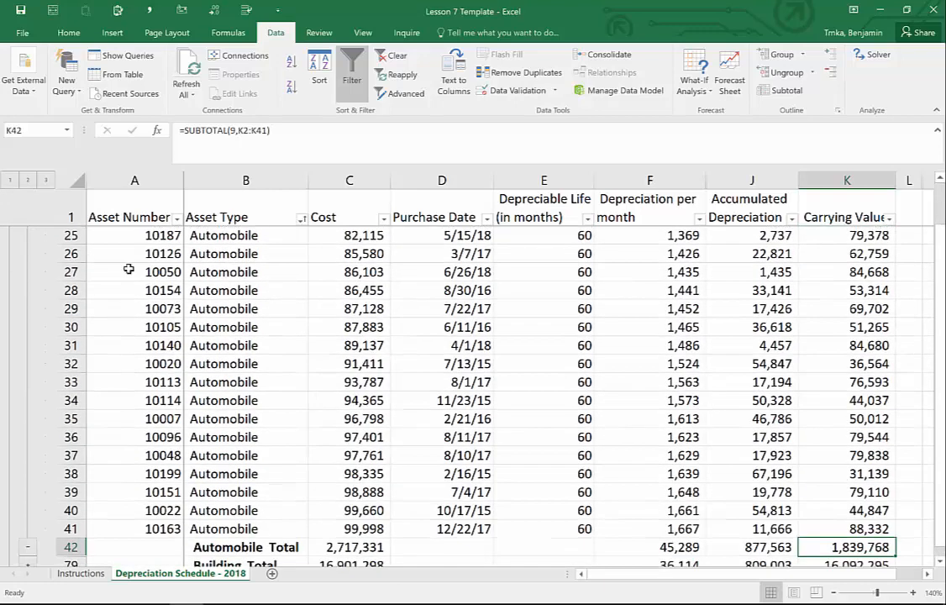
pyautogui.scroll(8, 275, 321)
pyautogui.scroll(-10, 276, 321)
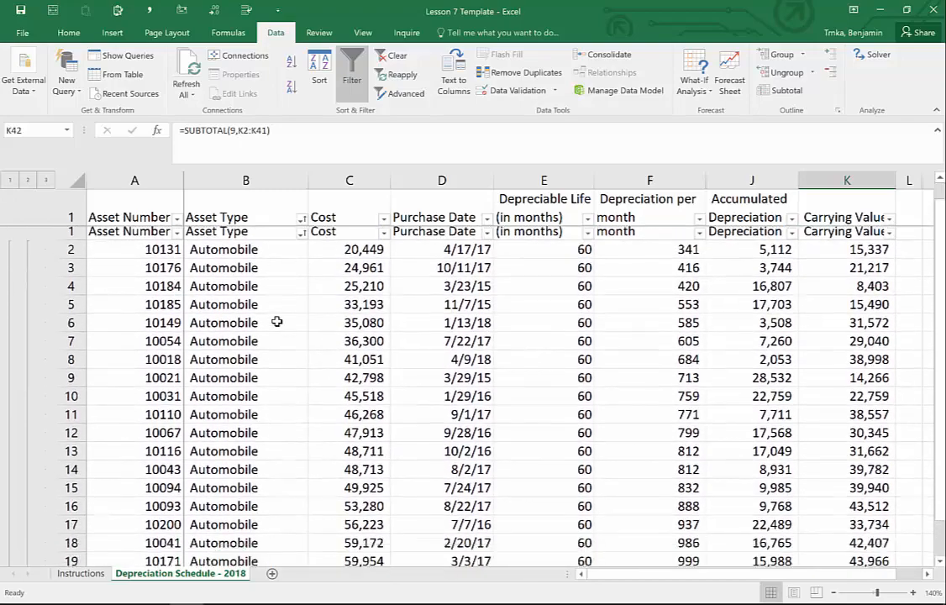
pyautogui.scroll(-2, 276, 321)
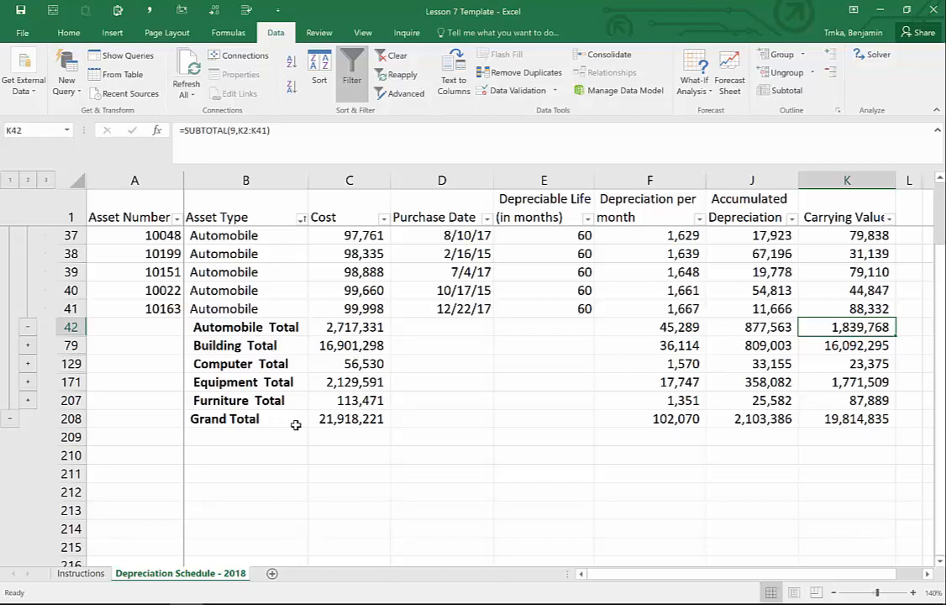
# - Remove all subtotals from the depreciation schedule
pyautogui.scroll(12, 296, 425)
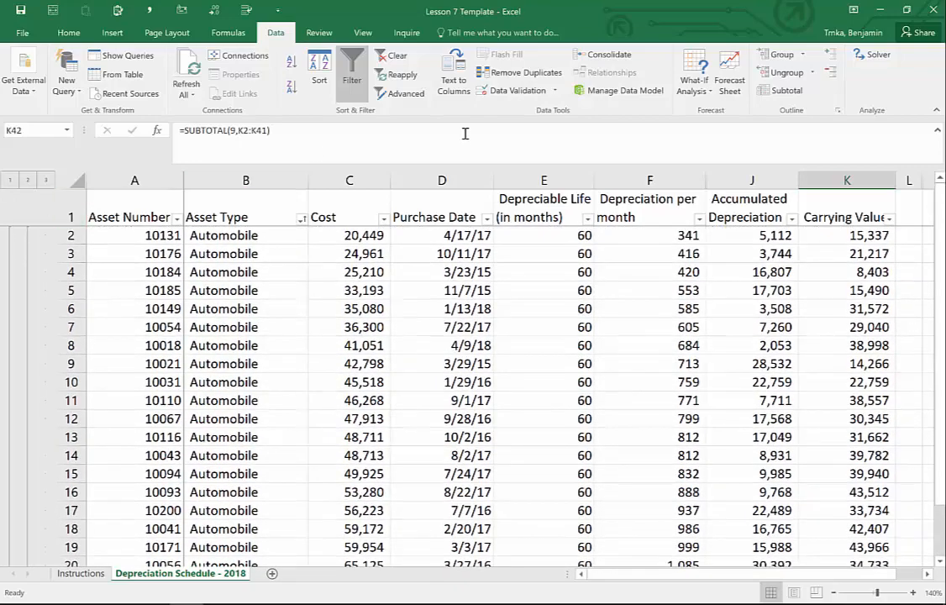
pyautogui.click(786, 90)
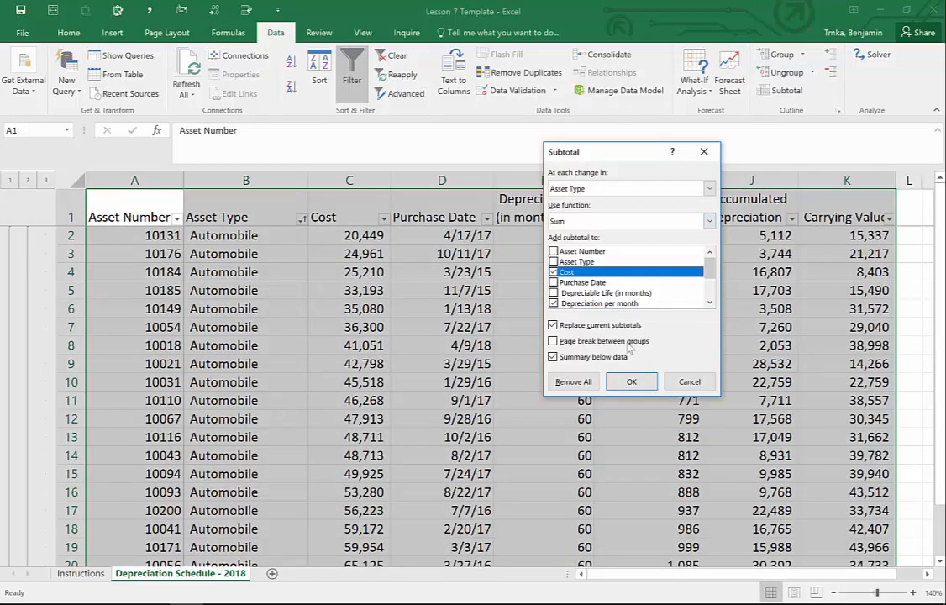
pyautogui.click(571, 381)
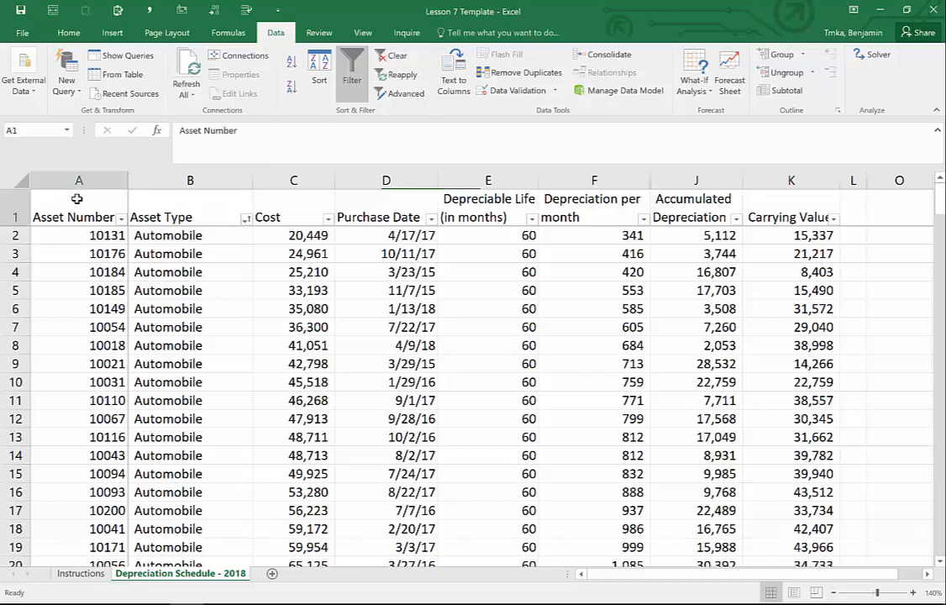
# - Select the header row from Asset Number to Carrying Value and check how it behaves further down the schedule
pyautogui.moveTo(72, 195); pyautogui.dragTo(794, 212)
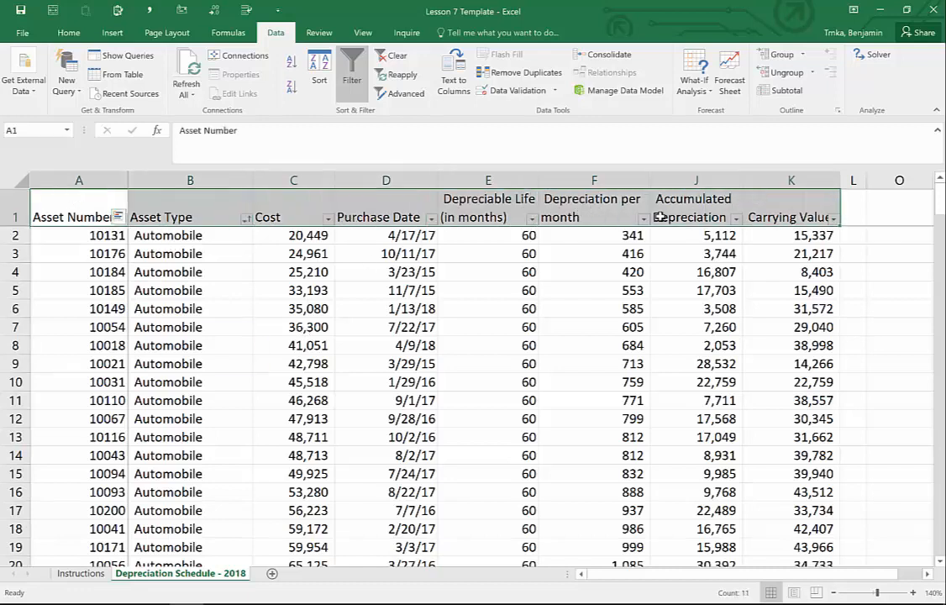
pyautogui.scroll(-8, 300, 364)
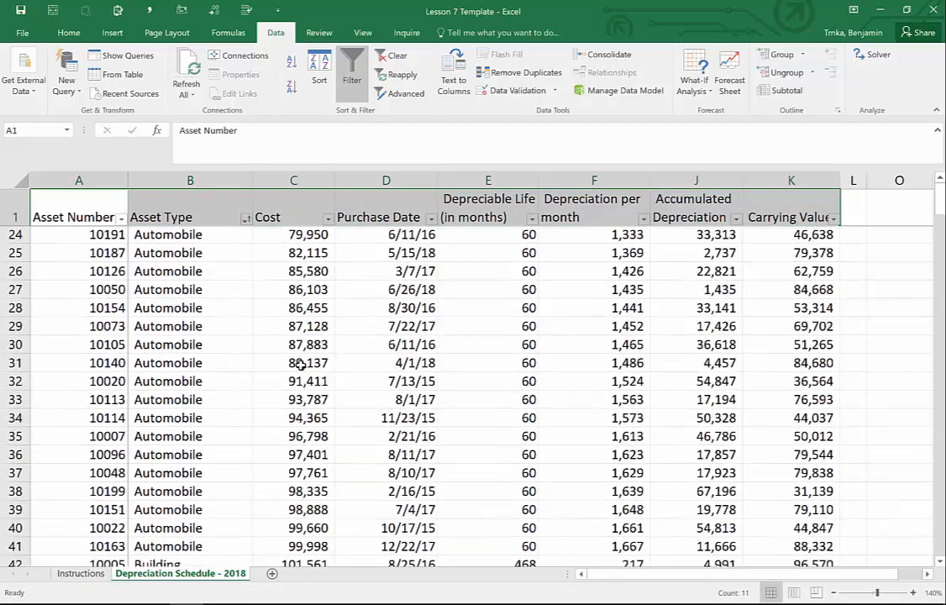
pyautogui.scroll(8, 300, 368)
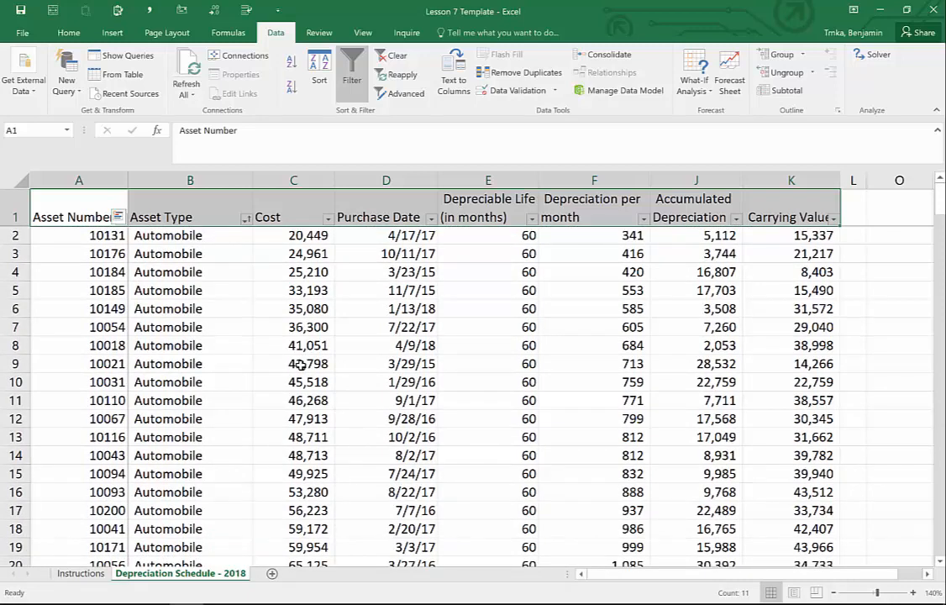
# - Preview the schedule's printout, check the later pages for column headings, and return to the worksheet
pyautogui.click(167, 34)
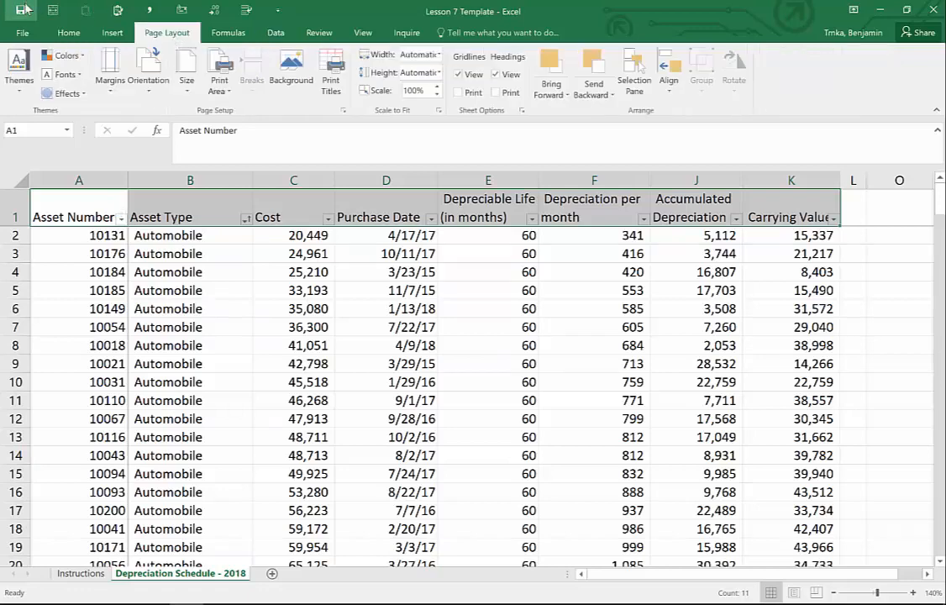
pyautogui.click(23, 34)
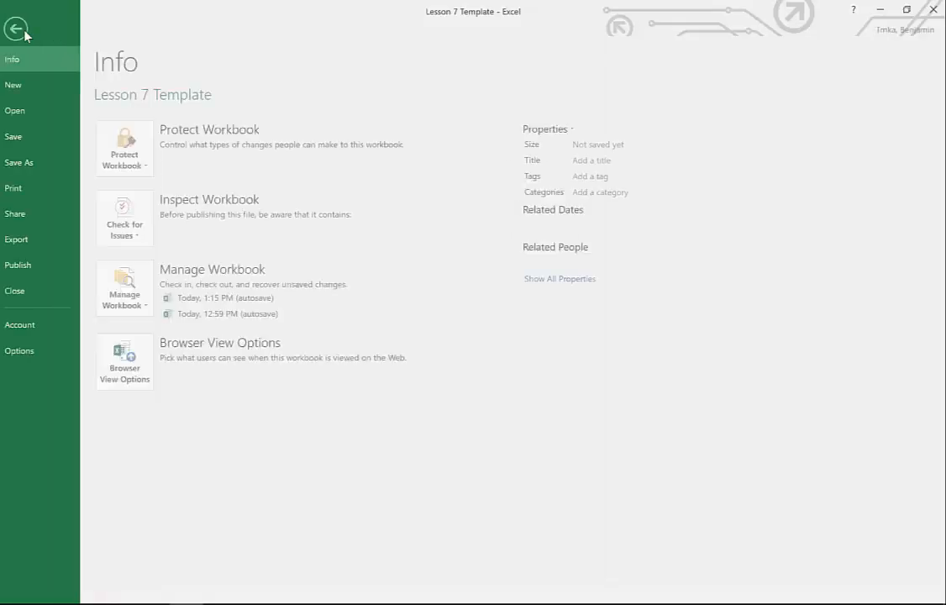
pyautogui.click(17, 187)
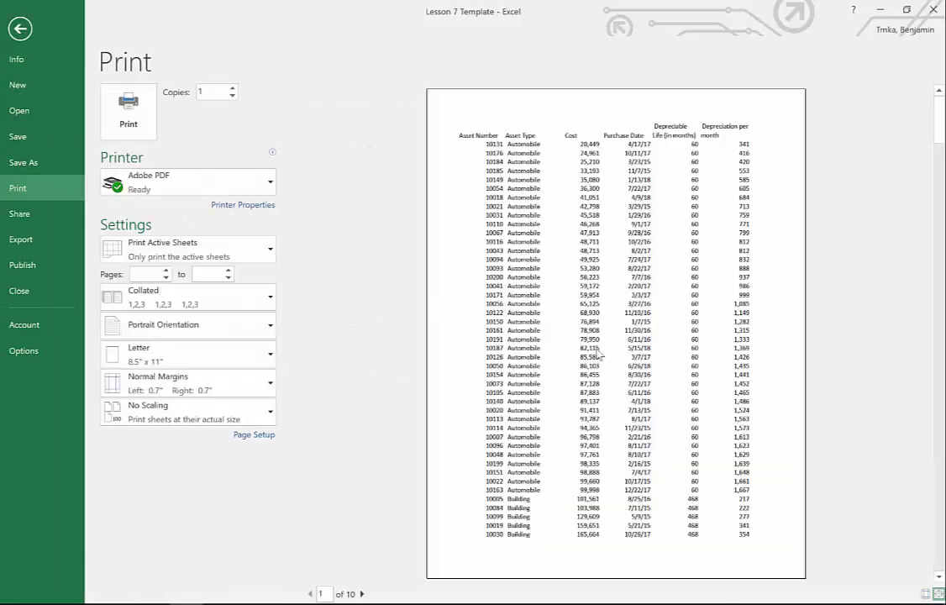
pyautogui.scroll(-4, 598, 353)
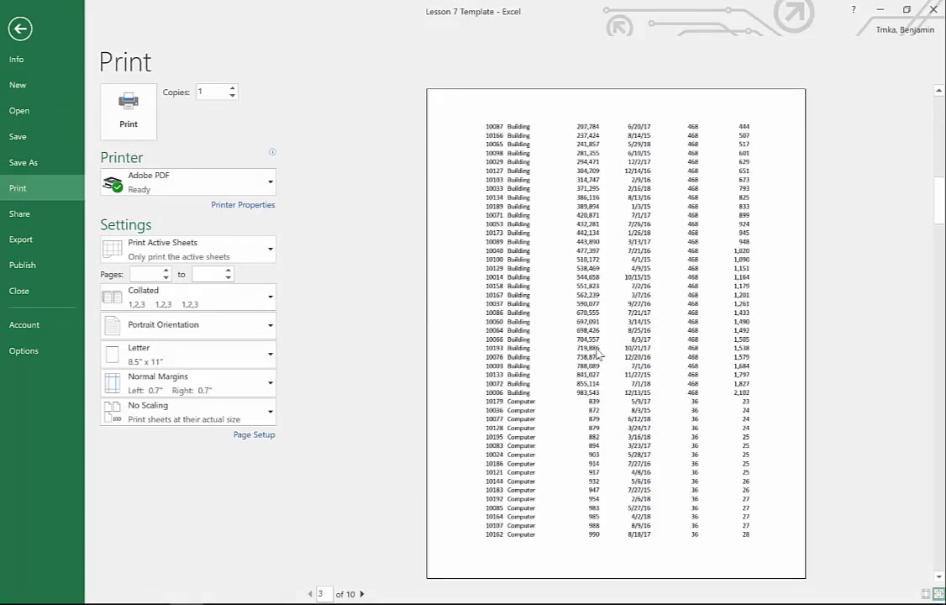
pyautogui.scroll(-3, 597, 354)
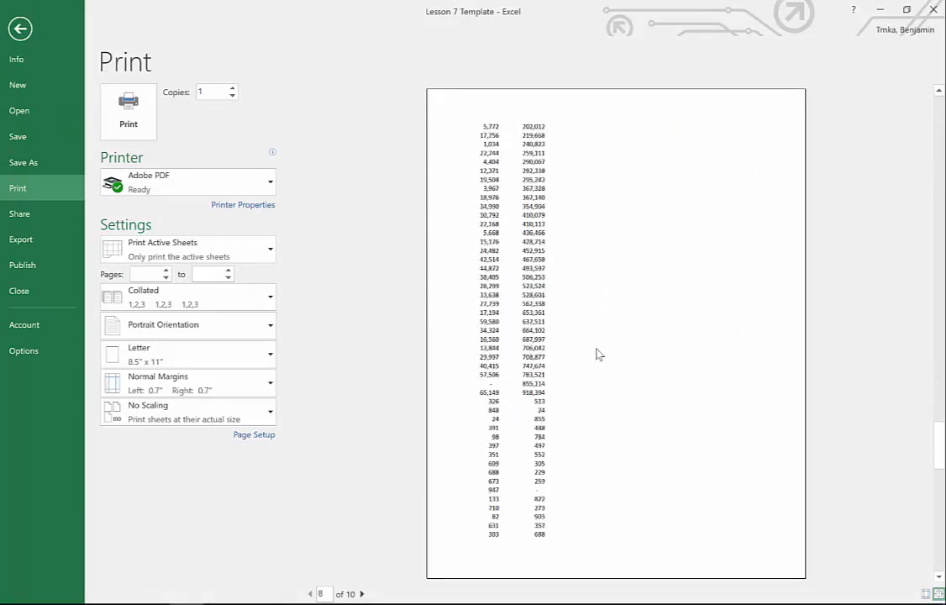
pyautogui.scroll(1, 597, 354)
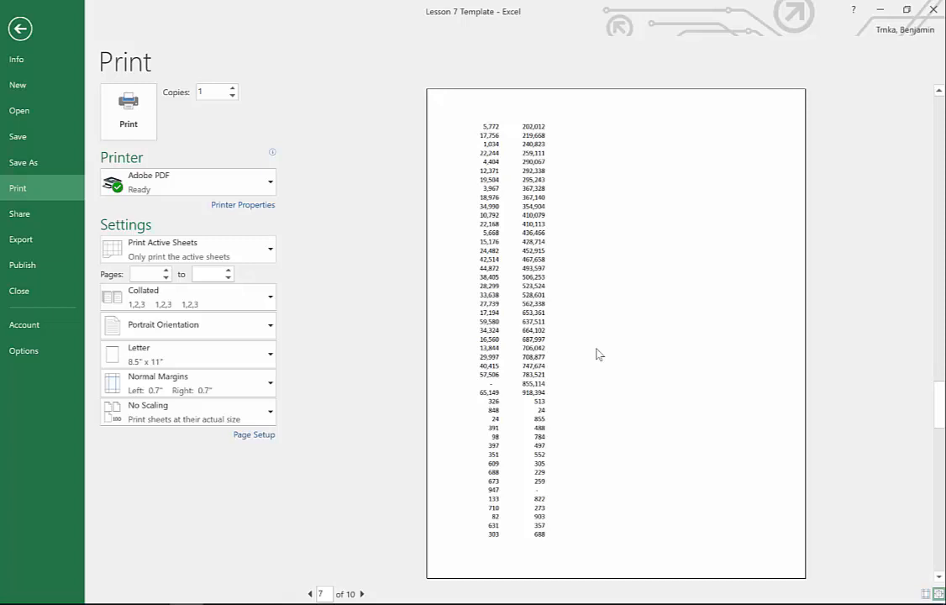
pyautogui.click(19, 29)
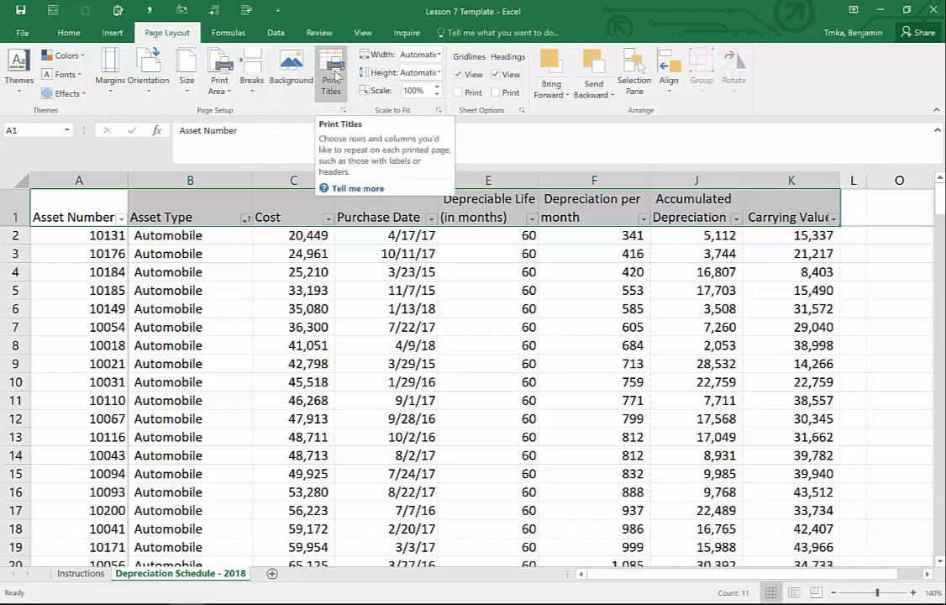
# - Set row 1 ($1:$1) as the print title row to repeat on every page and check the pages in the print preview
pyautogui.click(337, 78)
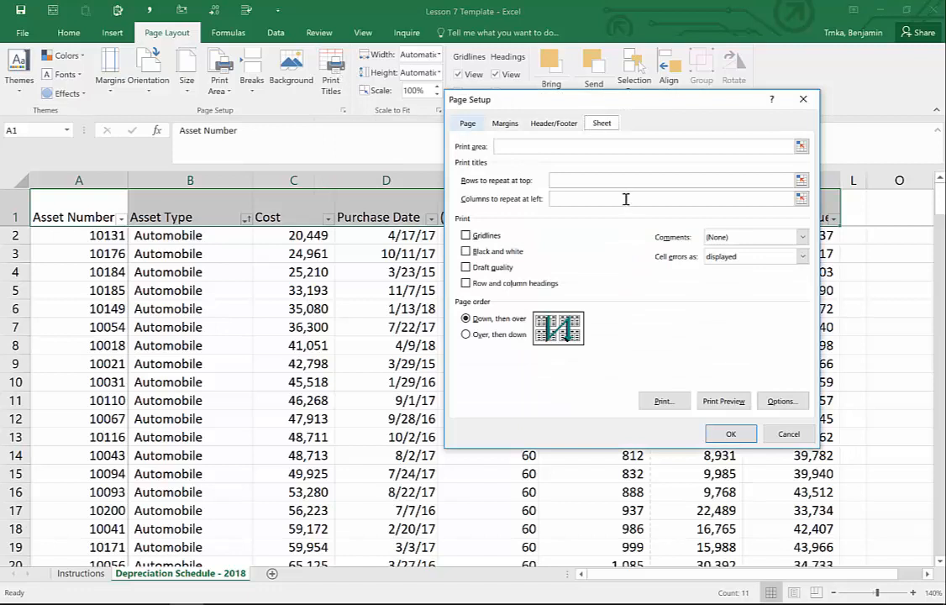
pyautogui.click(586, 177)
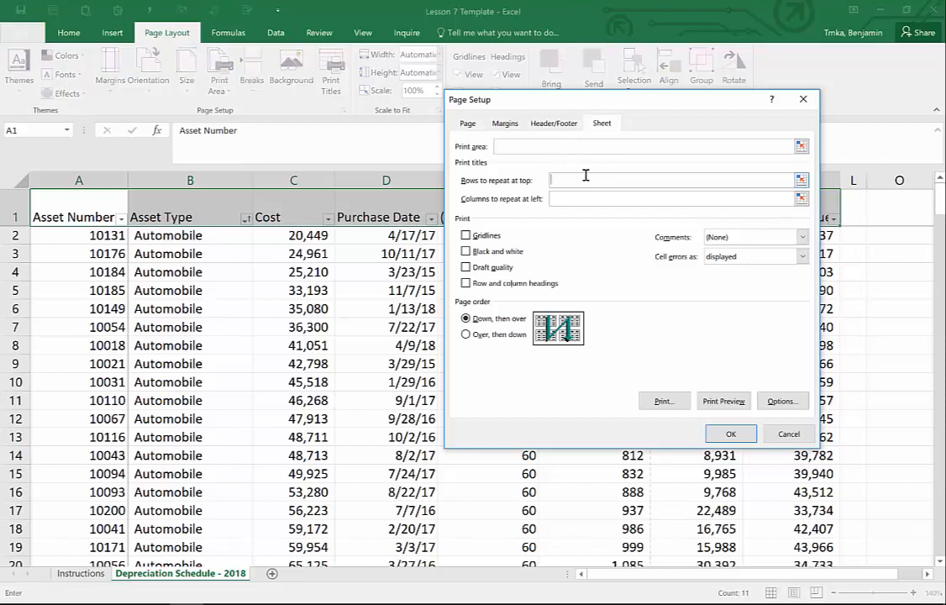
pyautogui.click(88, 203)
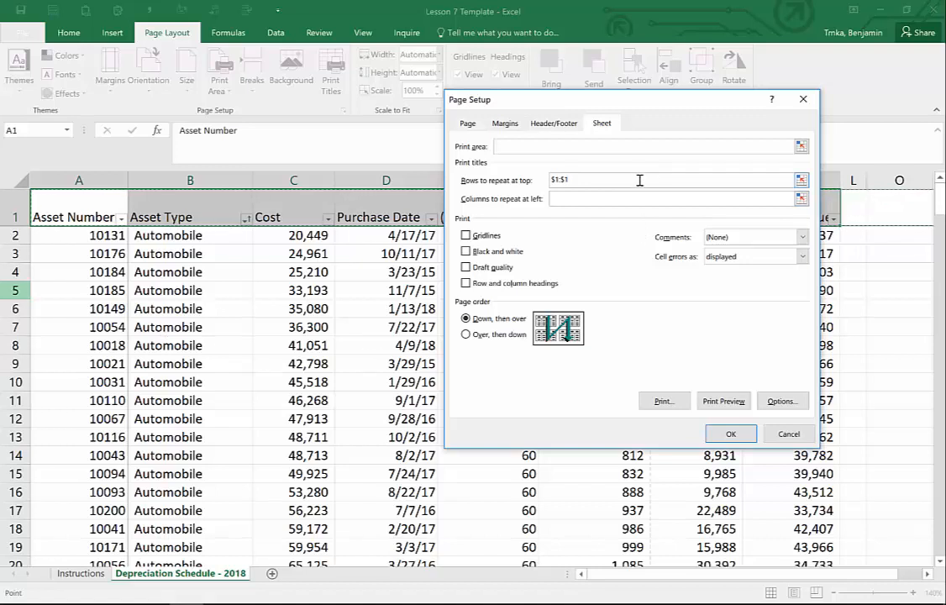
pyautogui.click(723, 400)
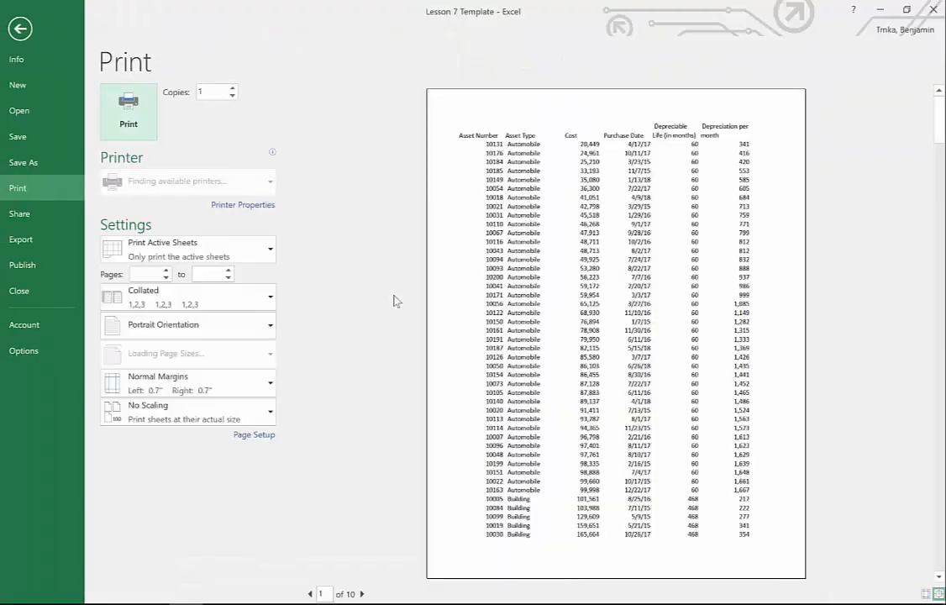
pyautogui.scroll(-3, 628, 332)
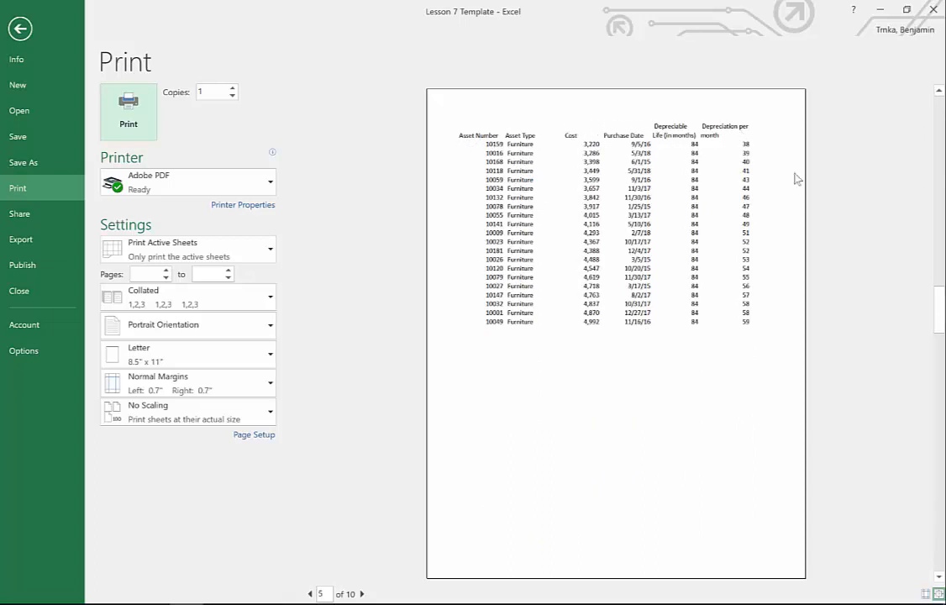
pyautogui.click(21, 30)
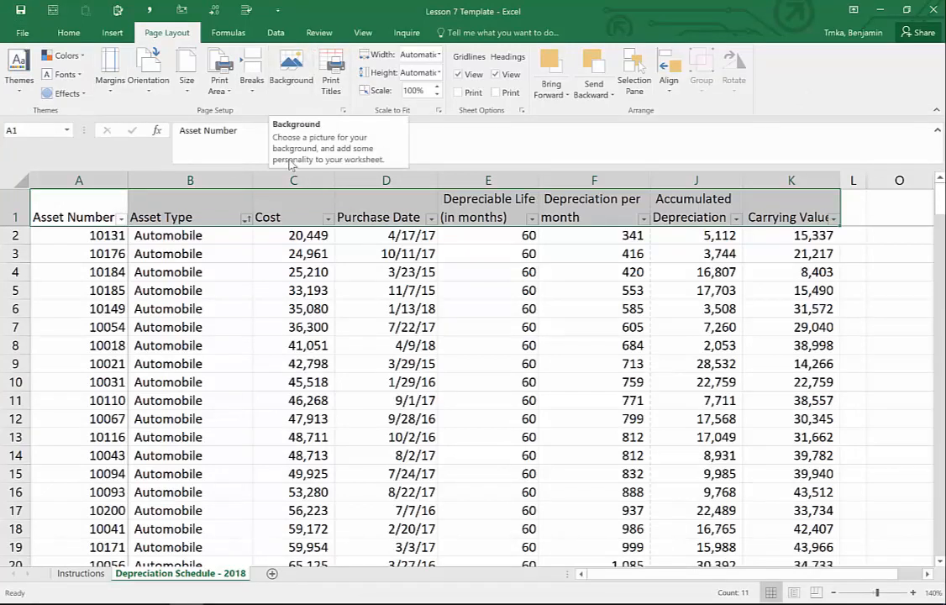
# - Set the schedule's print scaling to 80% of normal size in the page setup
pyautogui.click(330, 84)
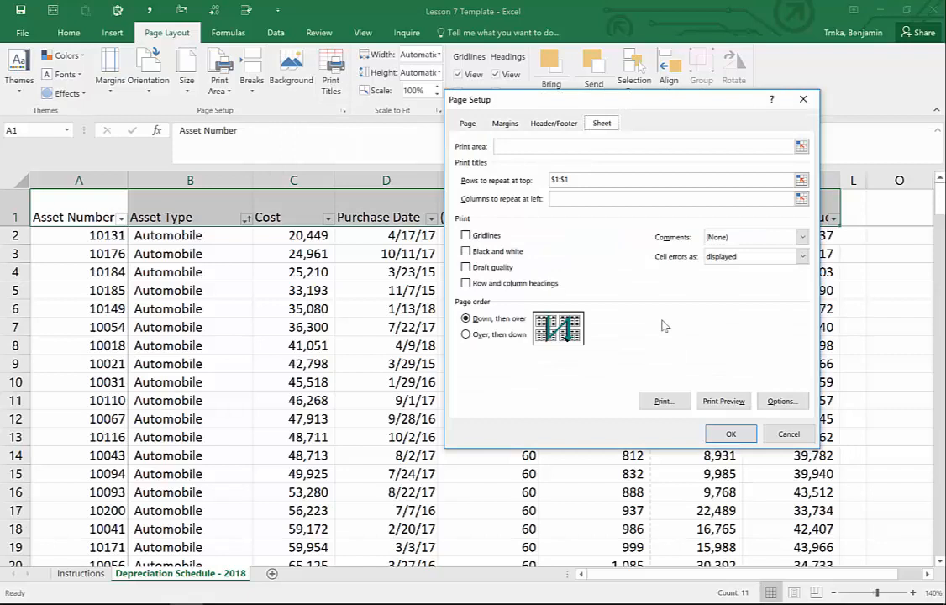
pyautogui.click(471, 124)
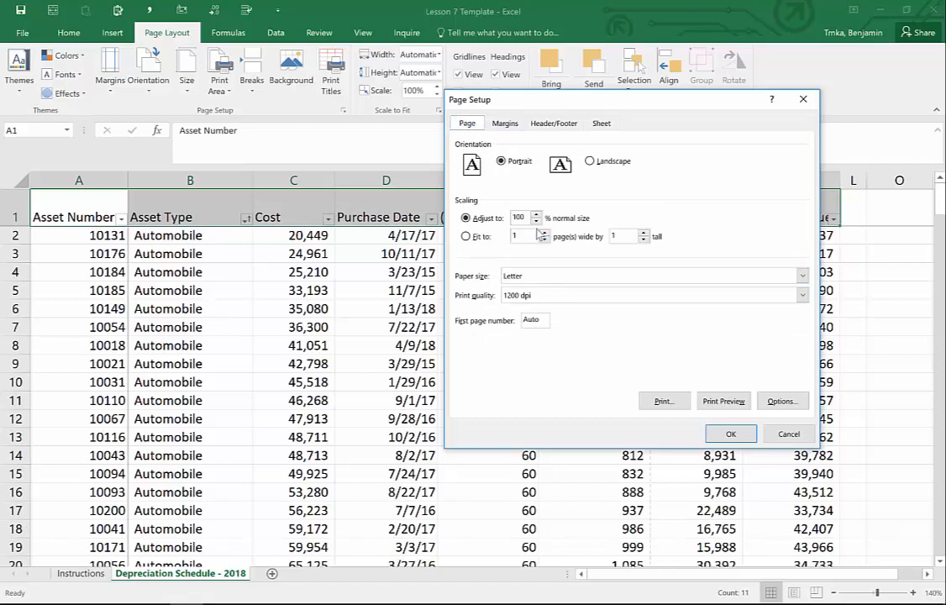
pyautogui.click(536, 221)
pyautogui.click(536, 221)
pyautogui.click(536, 221)
pyautogui.click(466, 237)
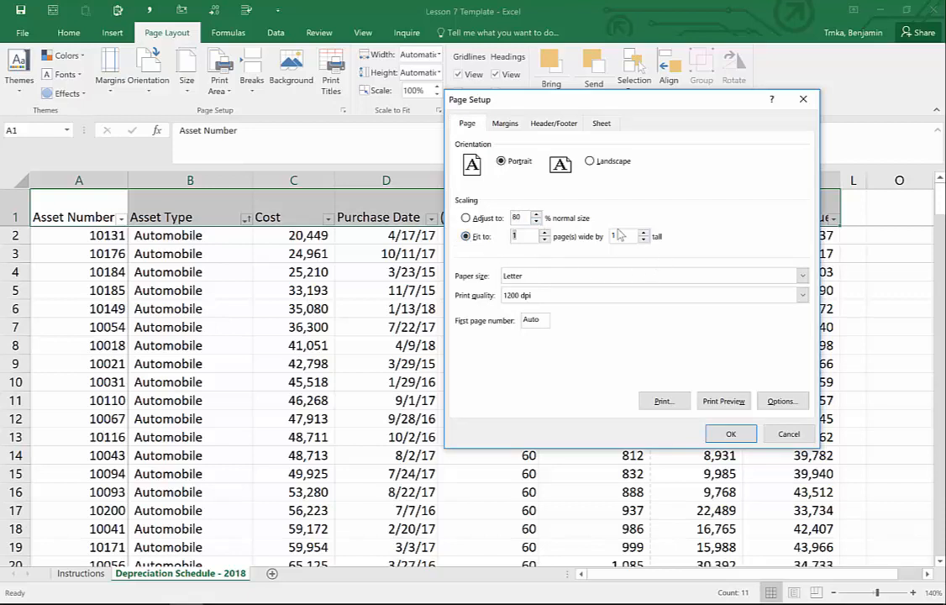
pyautogui.click(643, 233)
pyautogui.click(643, 233)
pyautogui.click(643, 232)
pyautogui.click(643, 233)
pyautogui.click(643, 232)
pyautogui.click(643, 233)
# - Apply percentage-based print scaling instead of page fitting and check the first two pages in the print preview
pyautogui.click(466, 219)
pyautogui.press('Return')
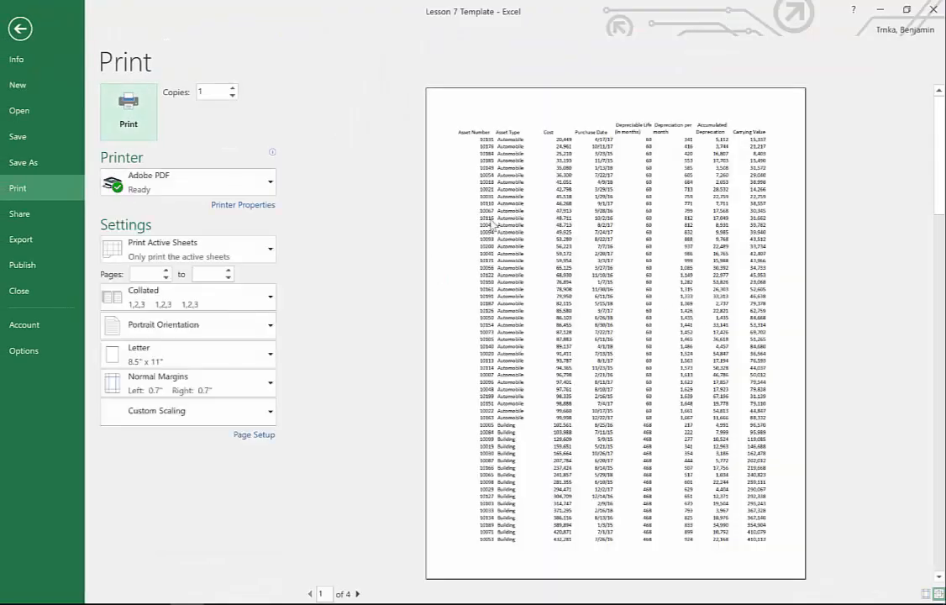
pyautogui.scroll(-3, 494, 225)
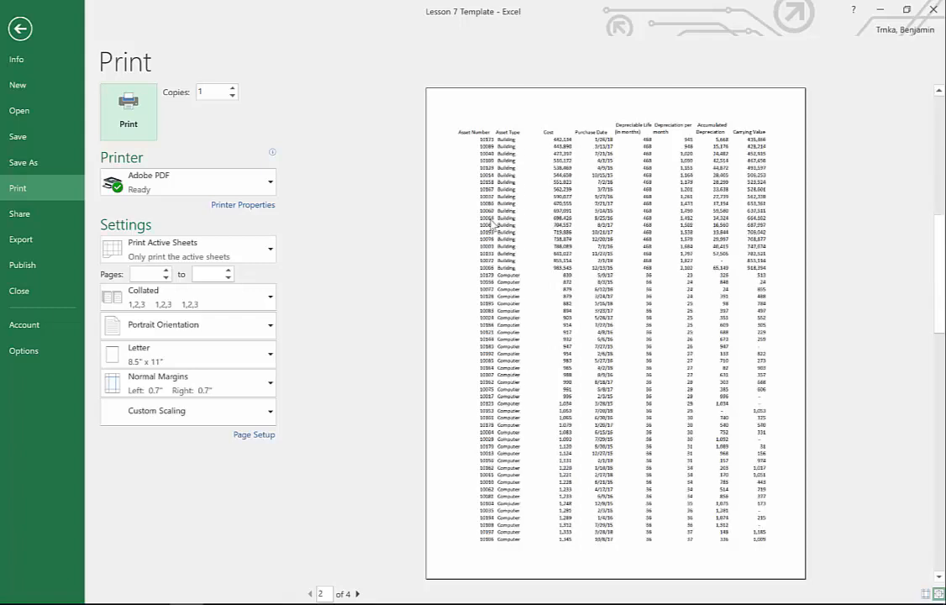
pyautogui.scroll(4, 494, 226)
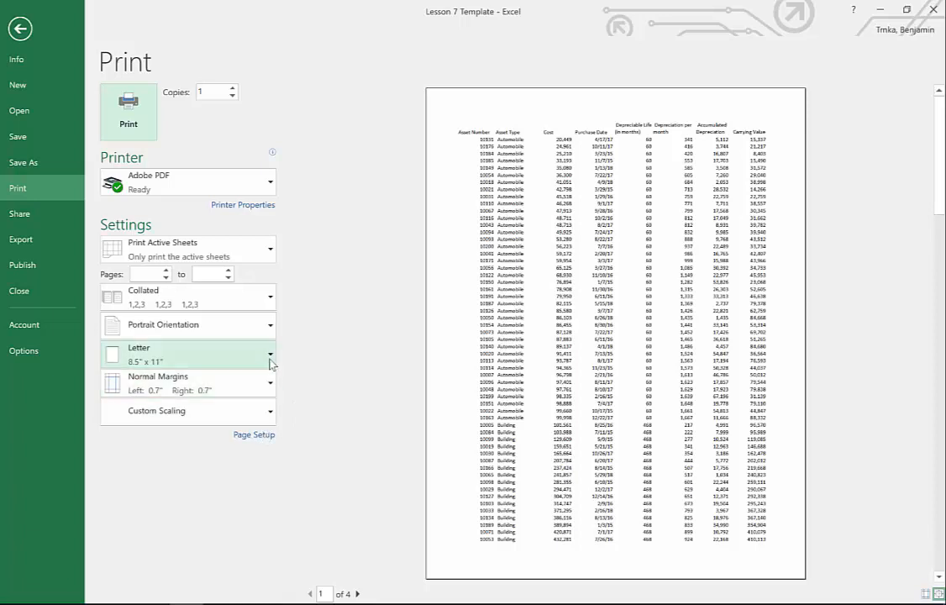
# - Scale the printout to fit all columns on one page and confirm the page setup
pyautogui.click(264, 414)
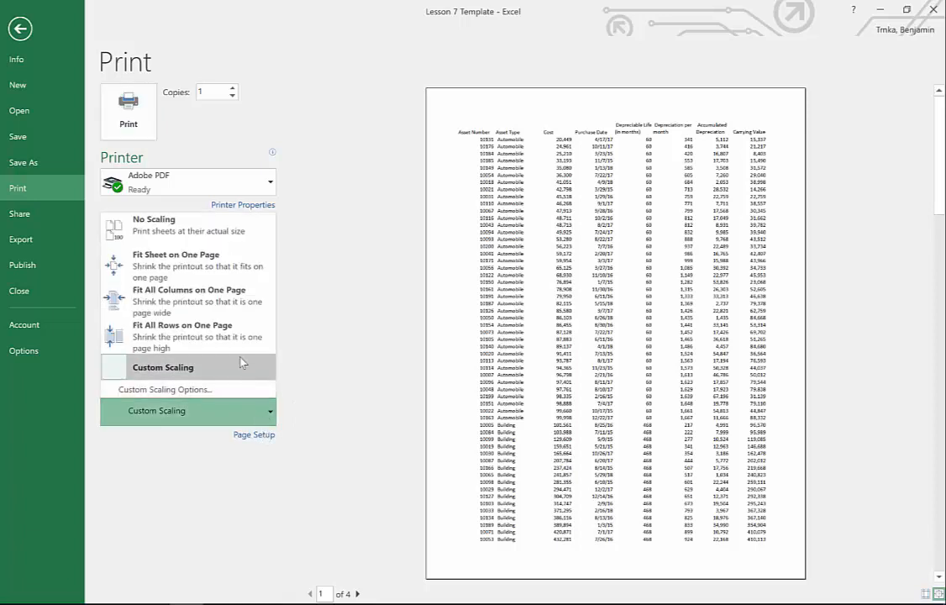
pyautogui.click(233, 297)
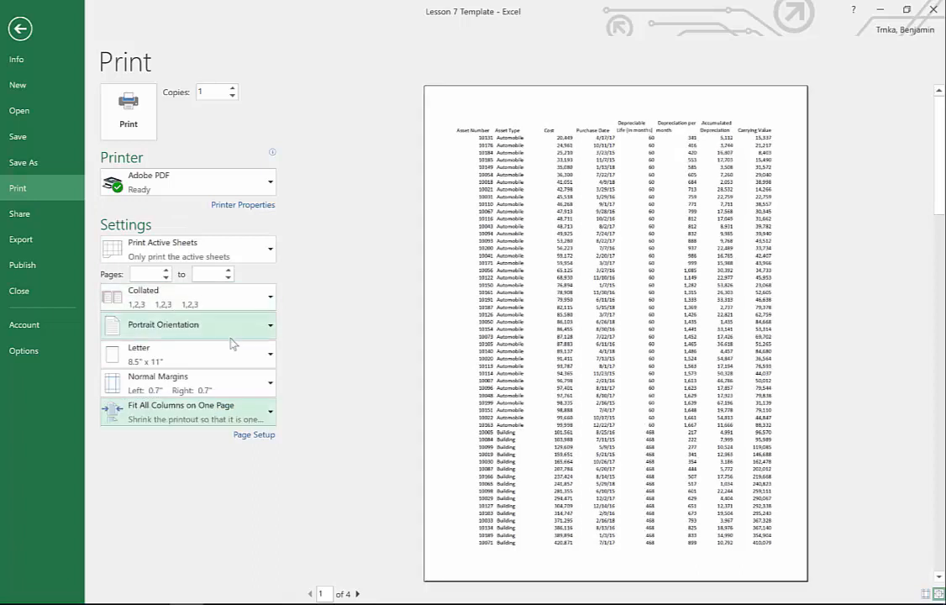
pyautogui.click(254, 435)
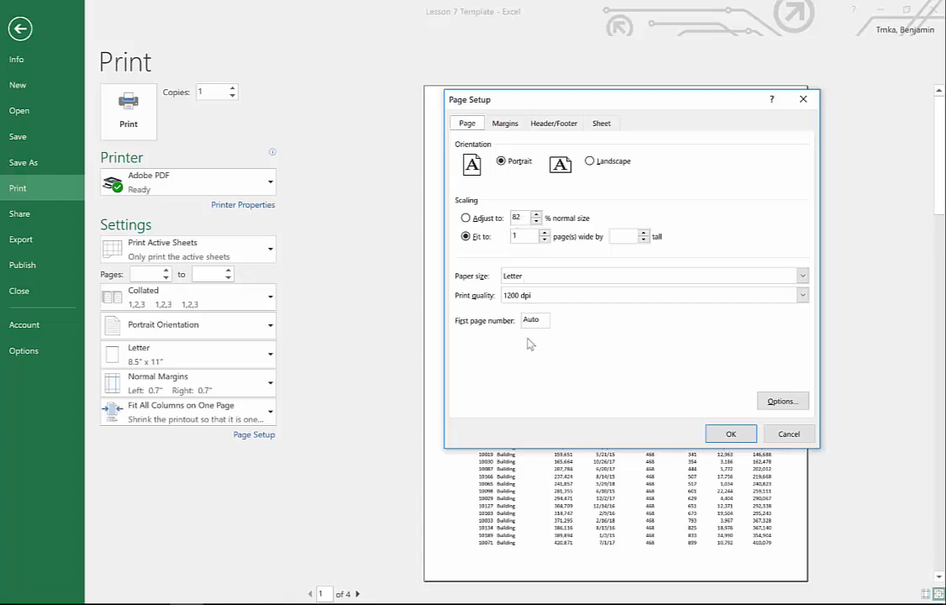
pyautogui.click(730, 434)
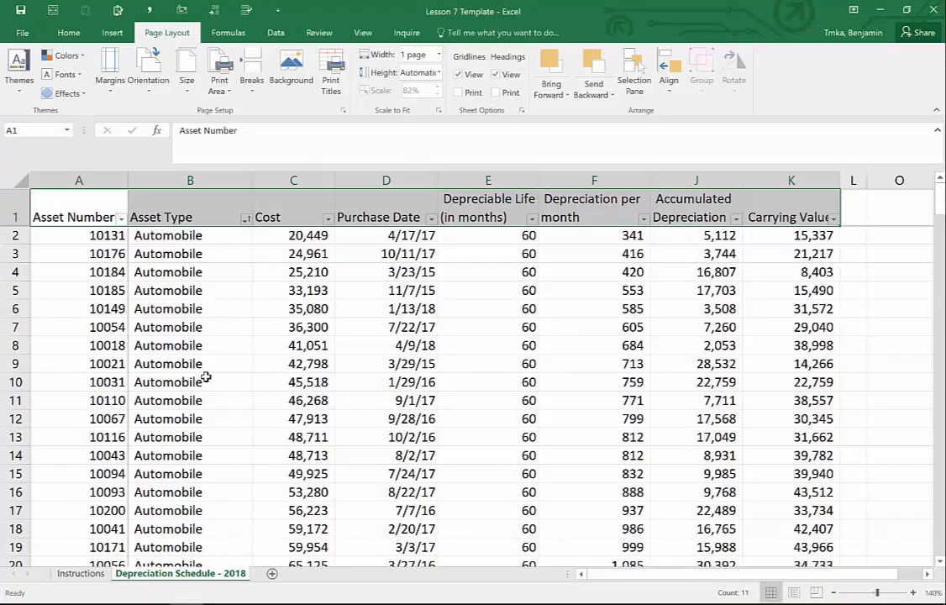
# - Insert a page break above row 42, where the Building assets begin, and check the first page in the print preview
pyautogui.scroll(-4, 205, 377)
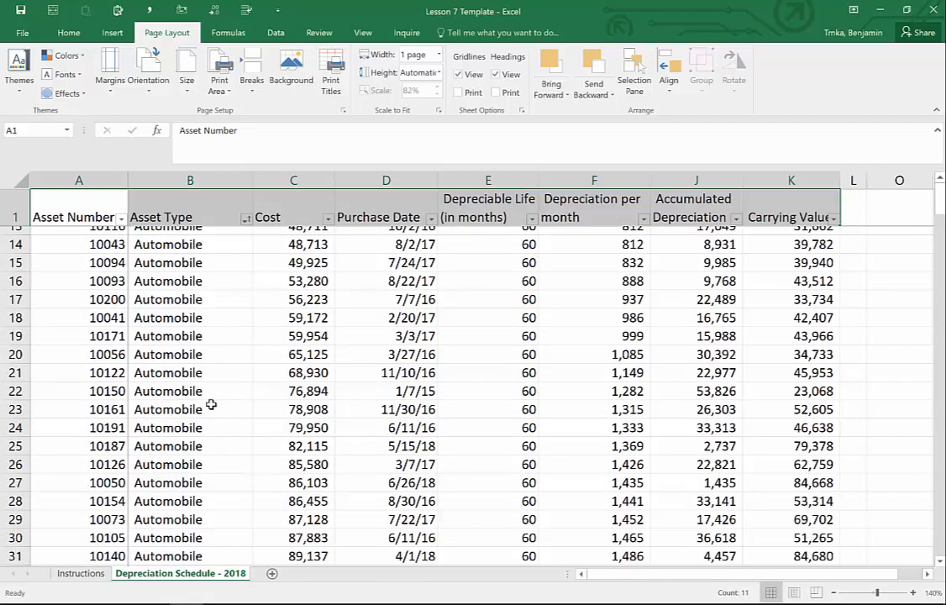
pyautogui.click(211, 405)
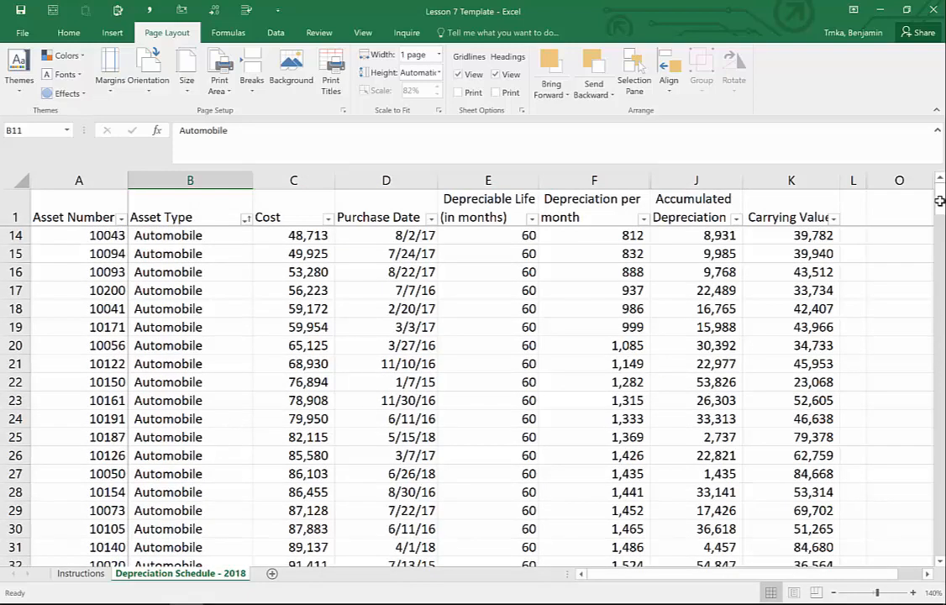
pyautogui.scroll(-3, 563, 321)
pyautogui.scroll(-5, 163, 462)
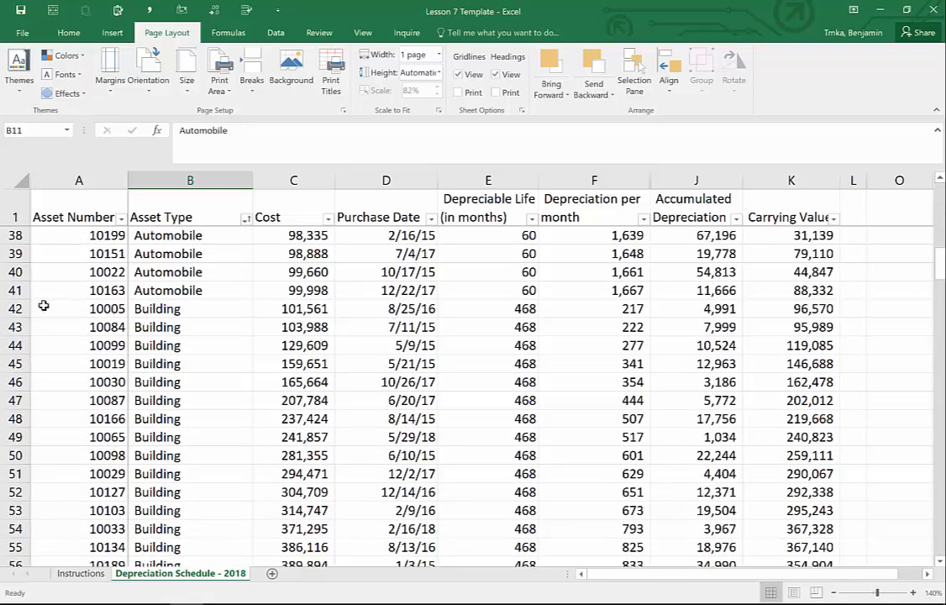
pyautogui.click(190, 528)
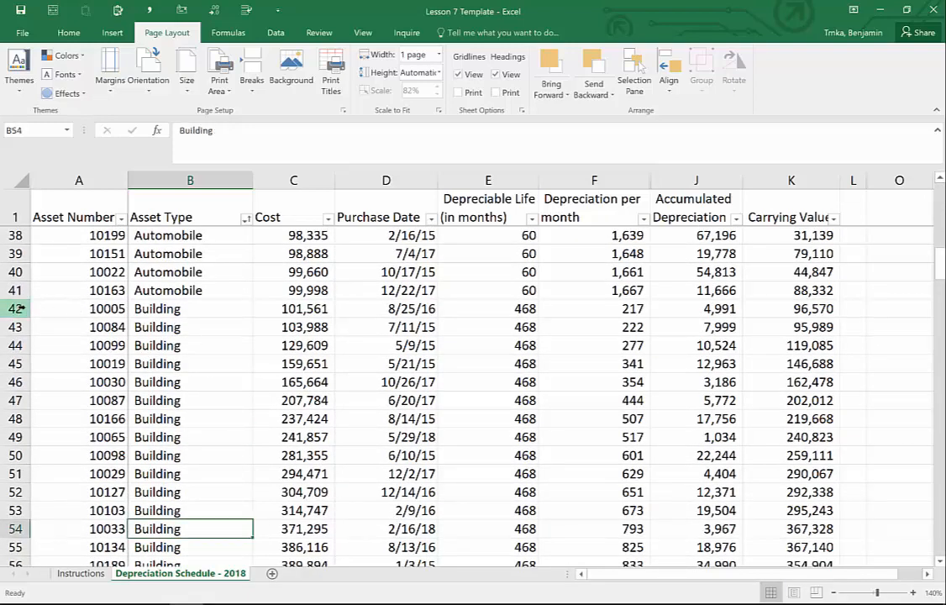
pyautogui.click(65, 309)
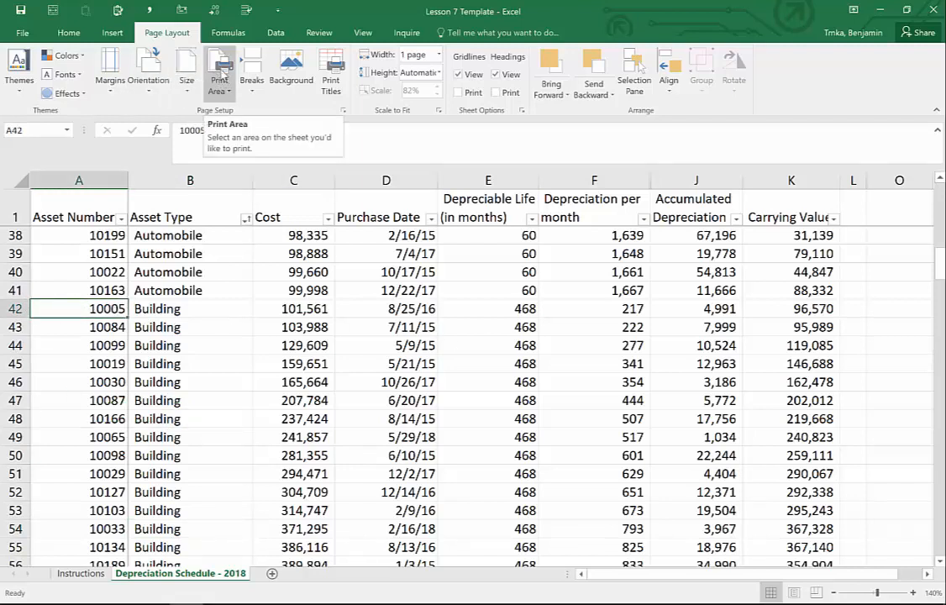
pyautogui.click(252, 84)
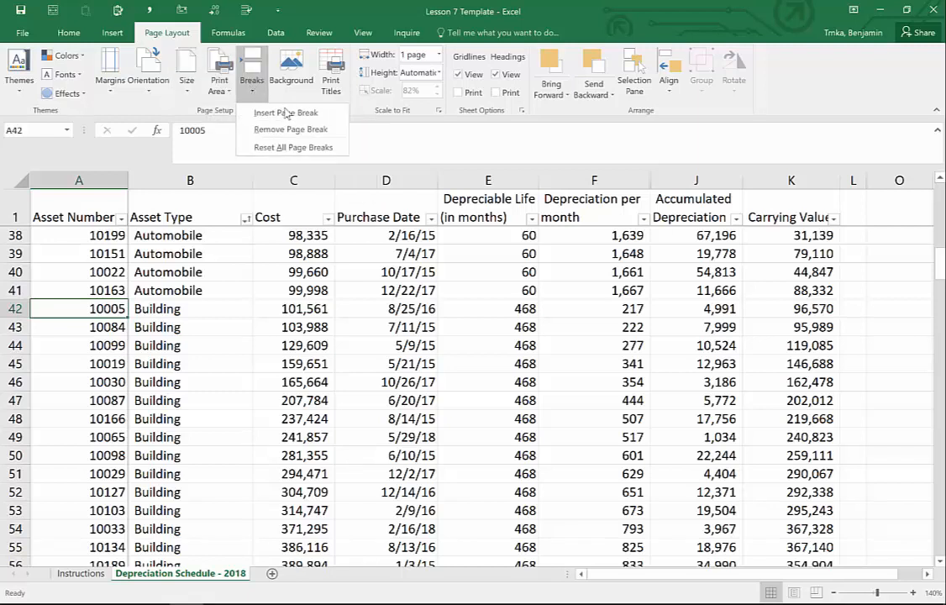
pyautogui.click(282, 111)
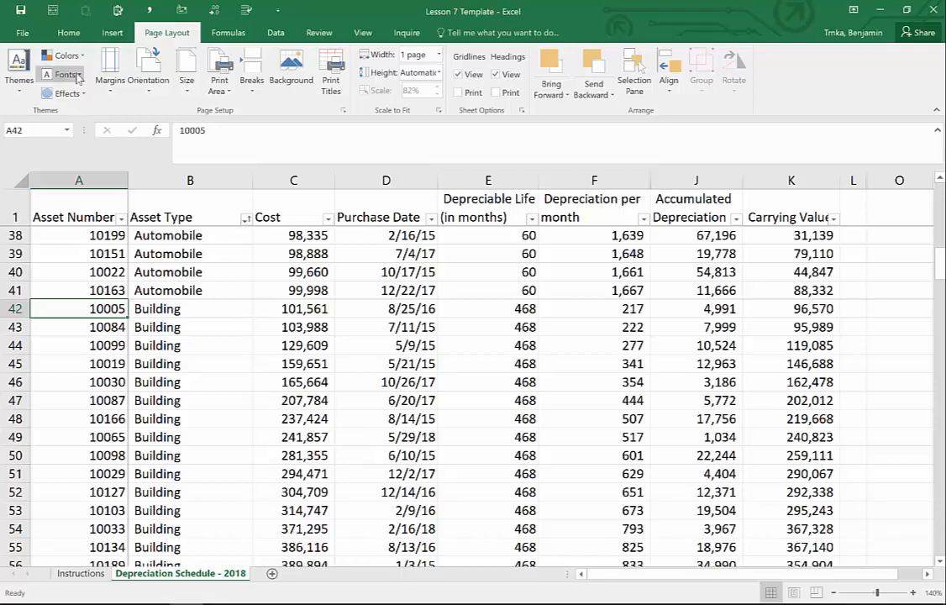
pyautogui.hotkey('ctrl', 'p')
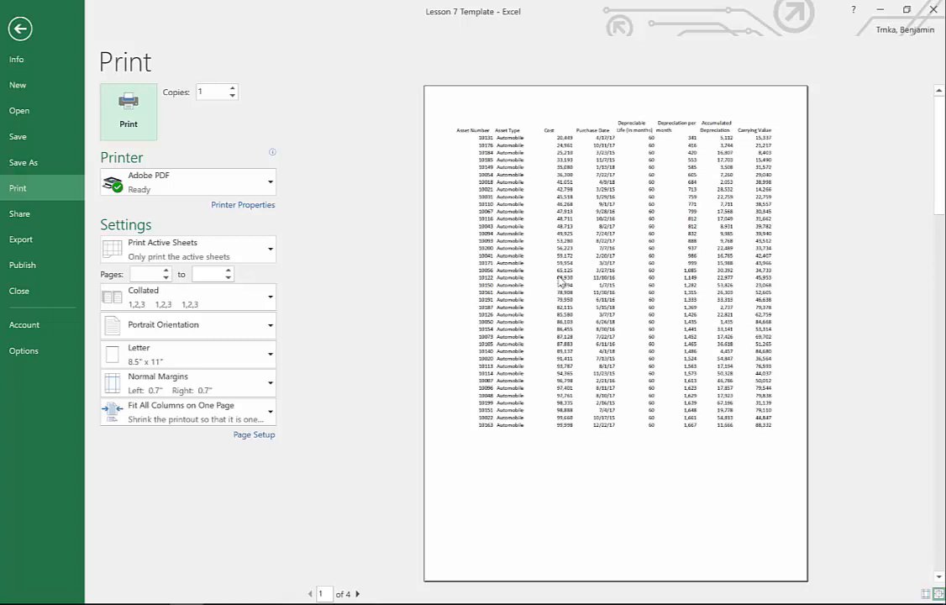
pyautogui.press('Escape')
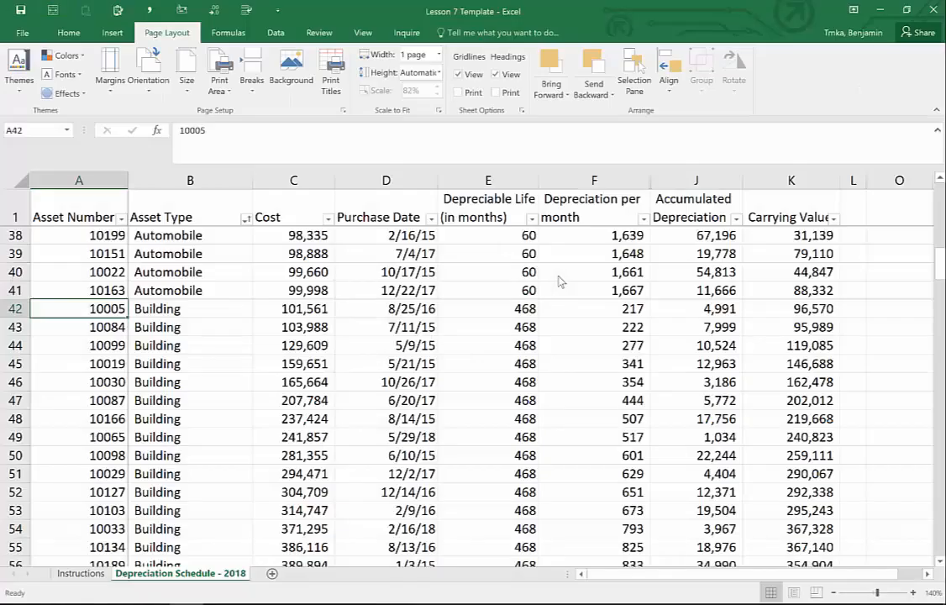
# - Review the actions and their PC shortcuts in the table on the Instructions sheet, row by row
pyautogui.click(84, 576)
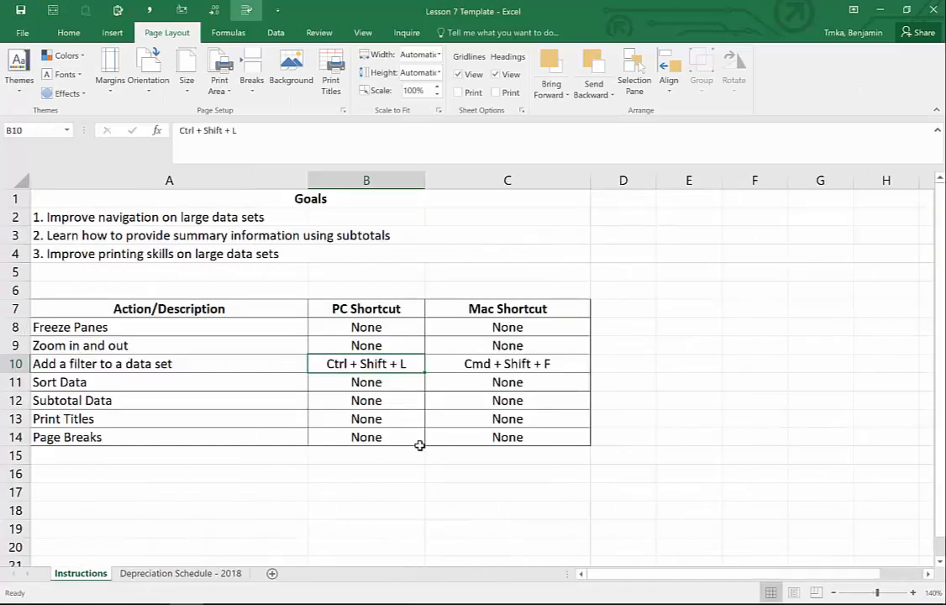
pyautogui.click(374, 344)
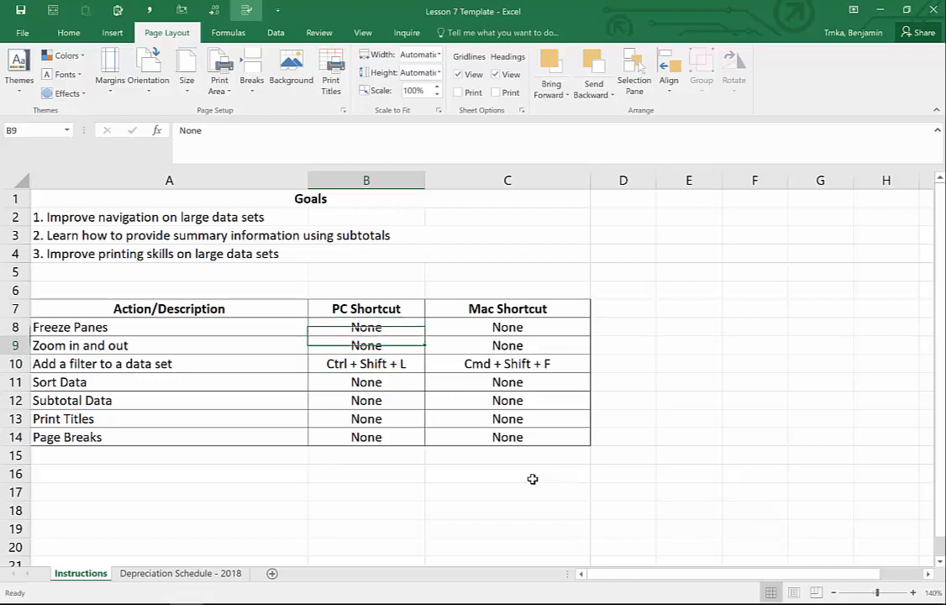
pyautogui.press('Down')
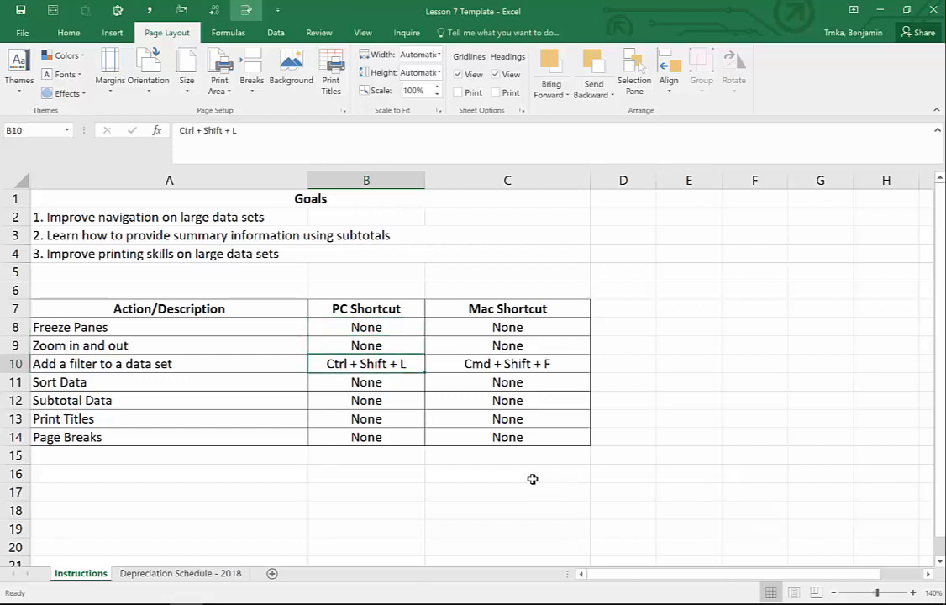
pyautogui.press('Down')
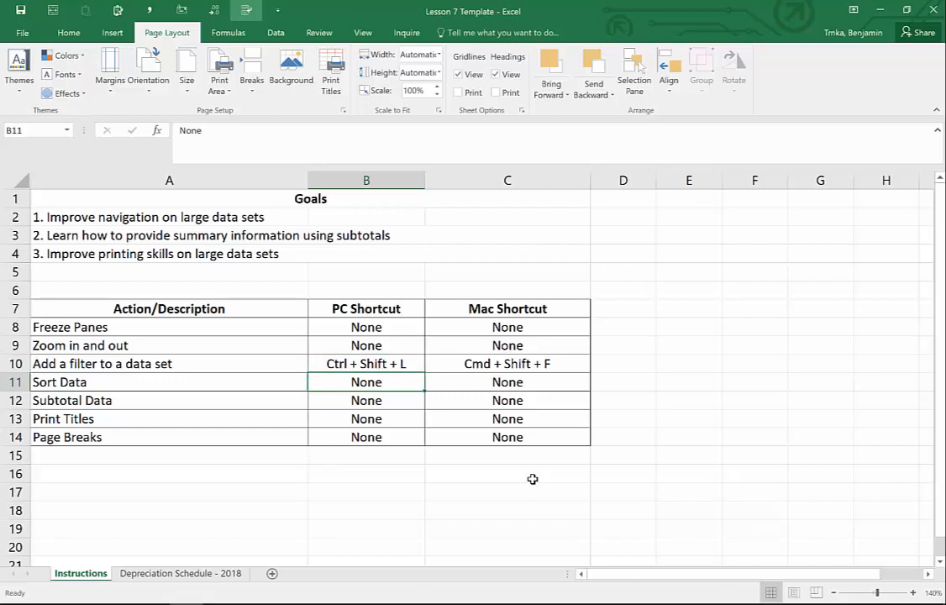
pyautogui.press('Down')
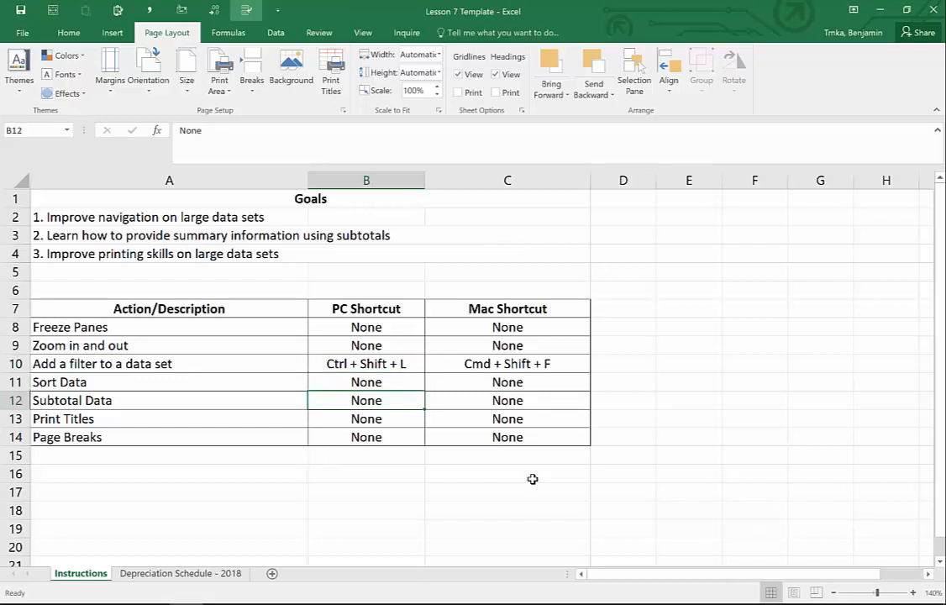
pyautogui.press('Down')
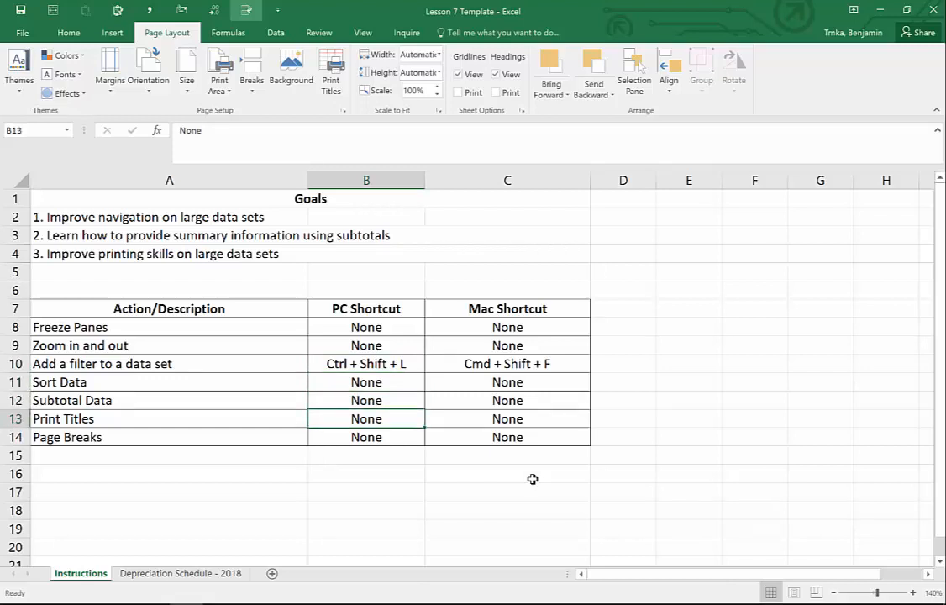